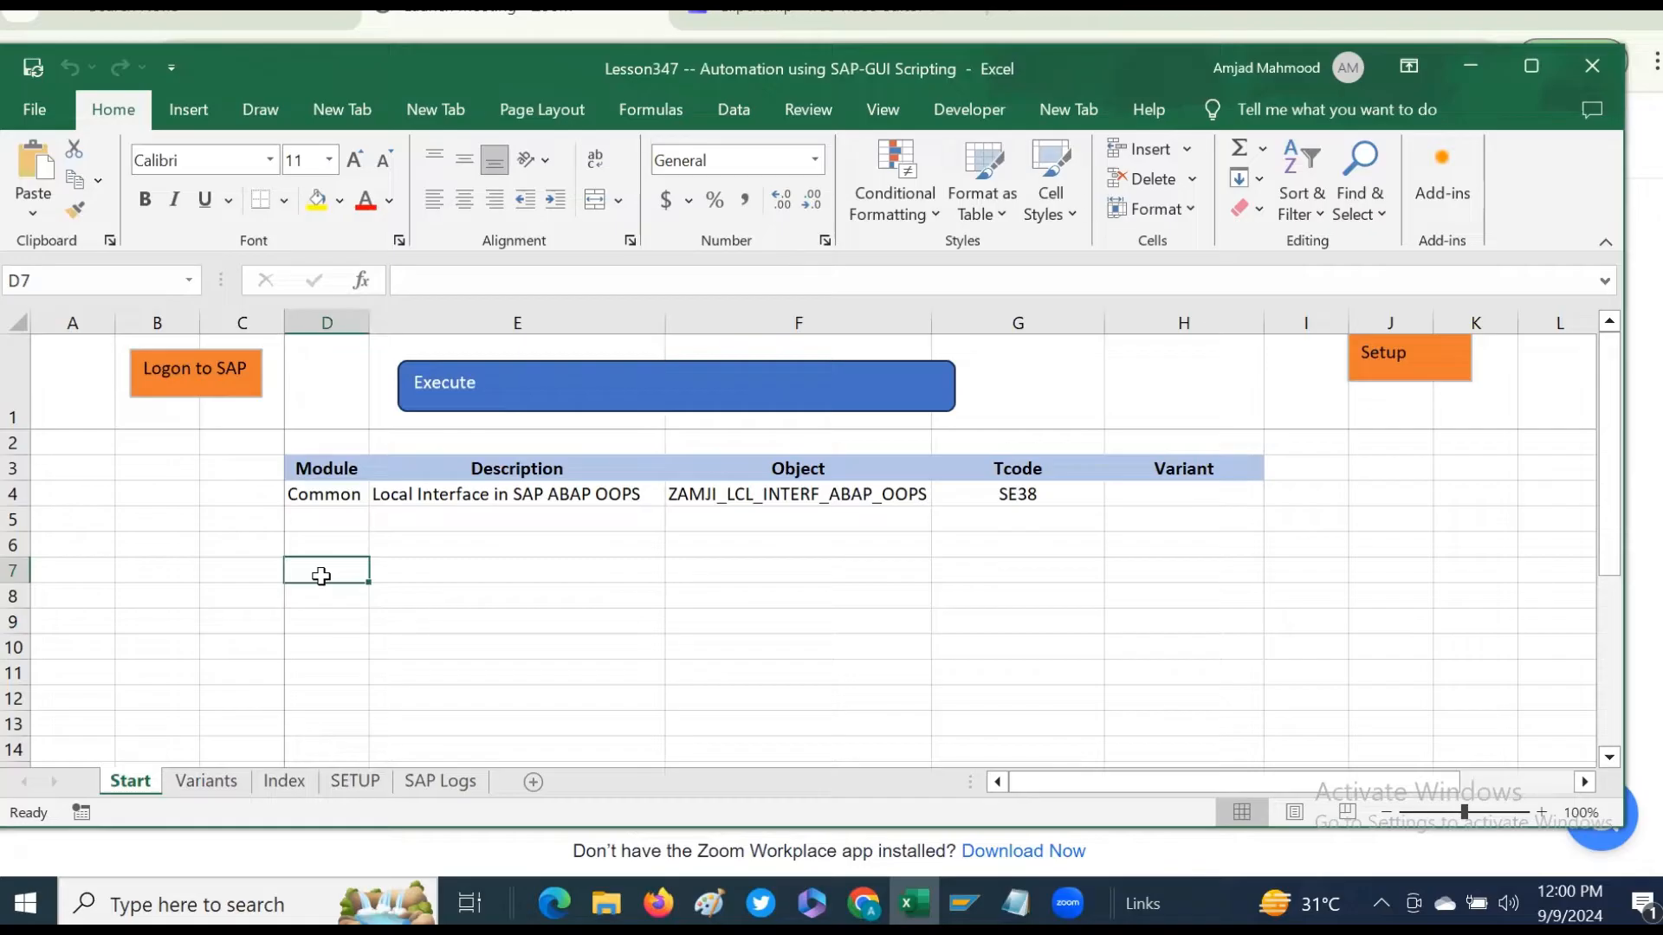
- Enter the tcode SE43 in D7 with the description 'to create and change Area Menu' in E7
type("SE43")
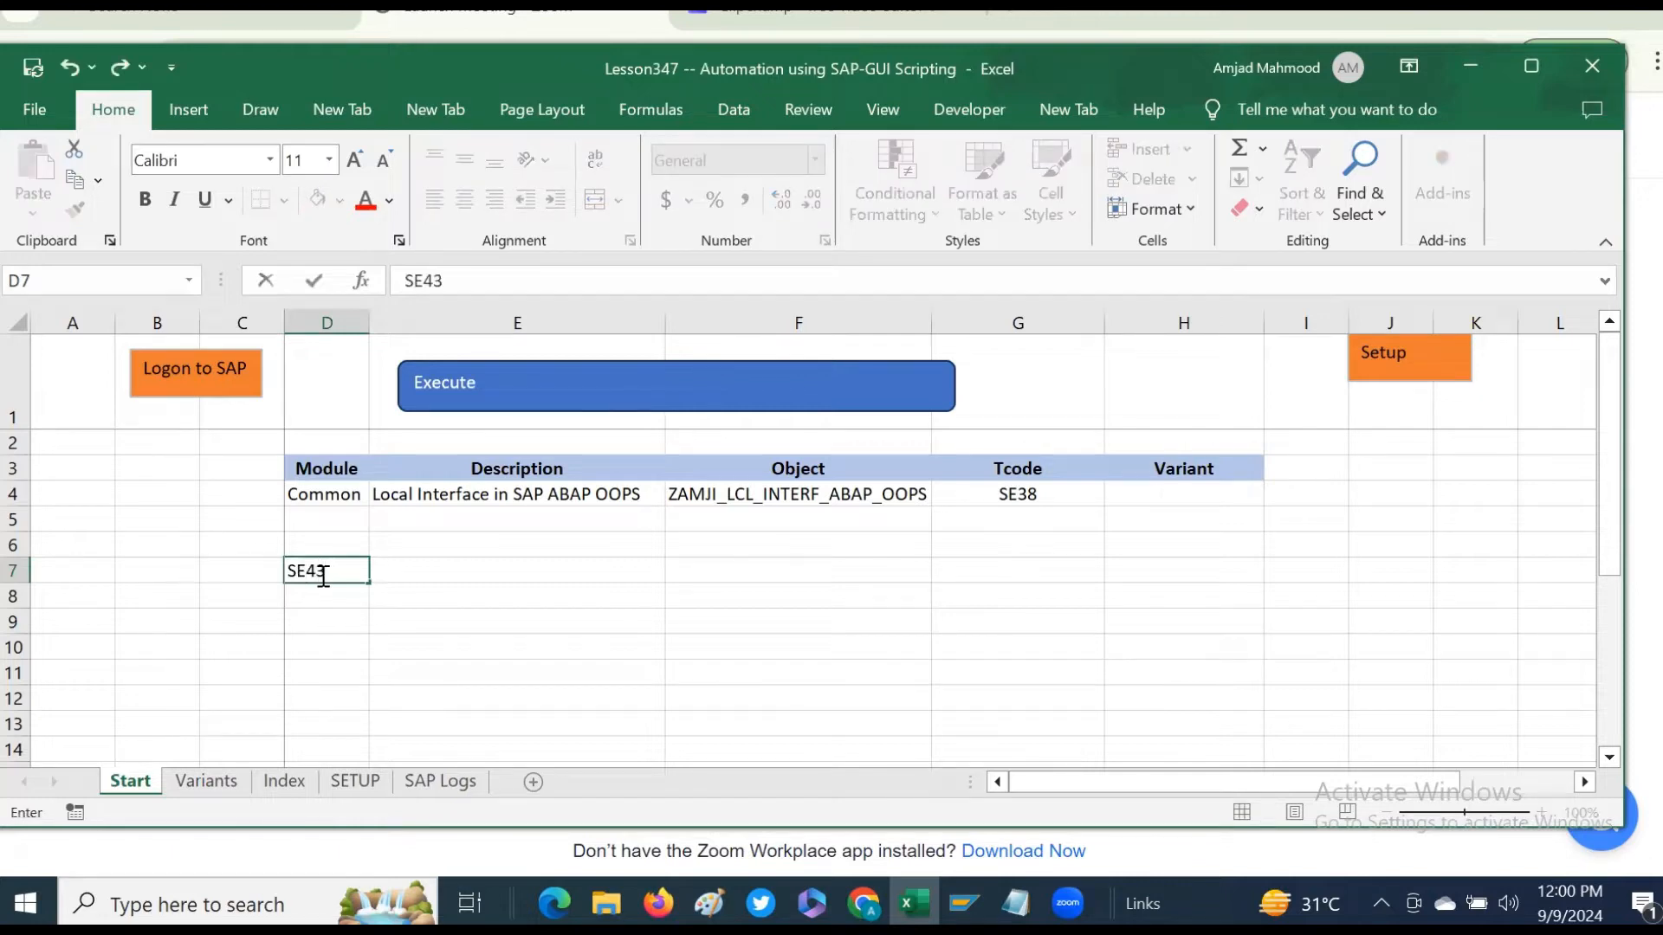
key("Return")
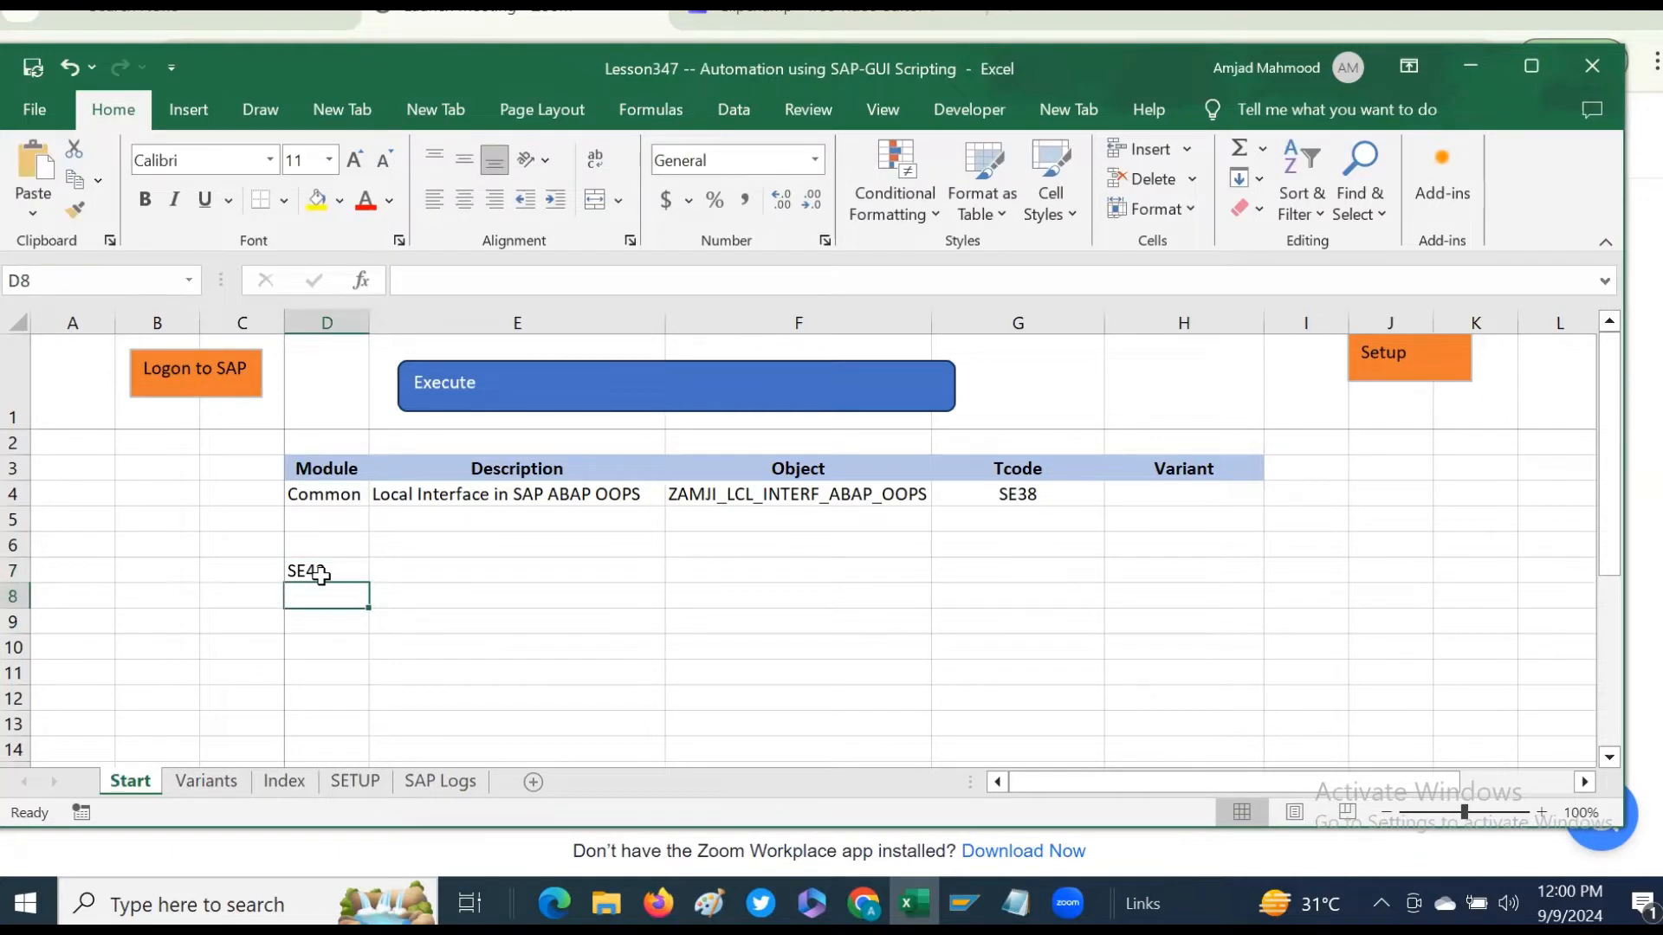
left_click(446, 571)
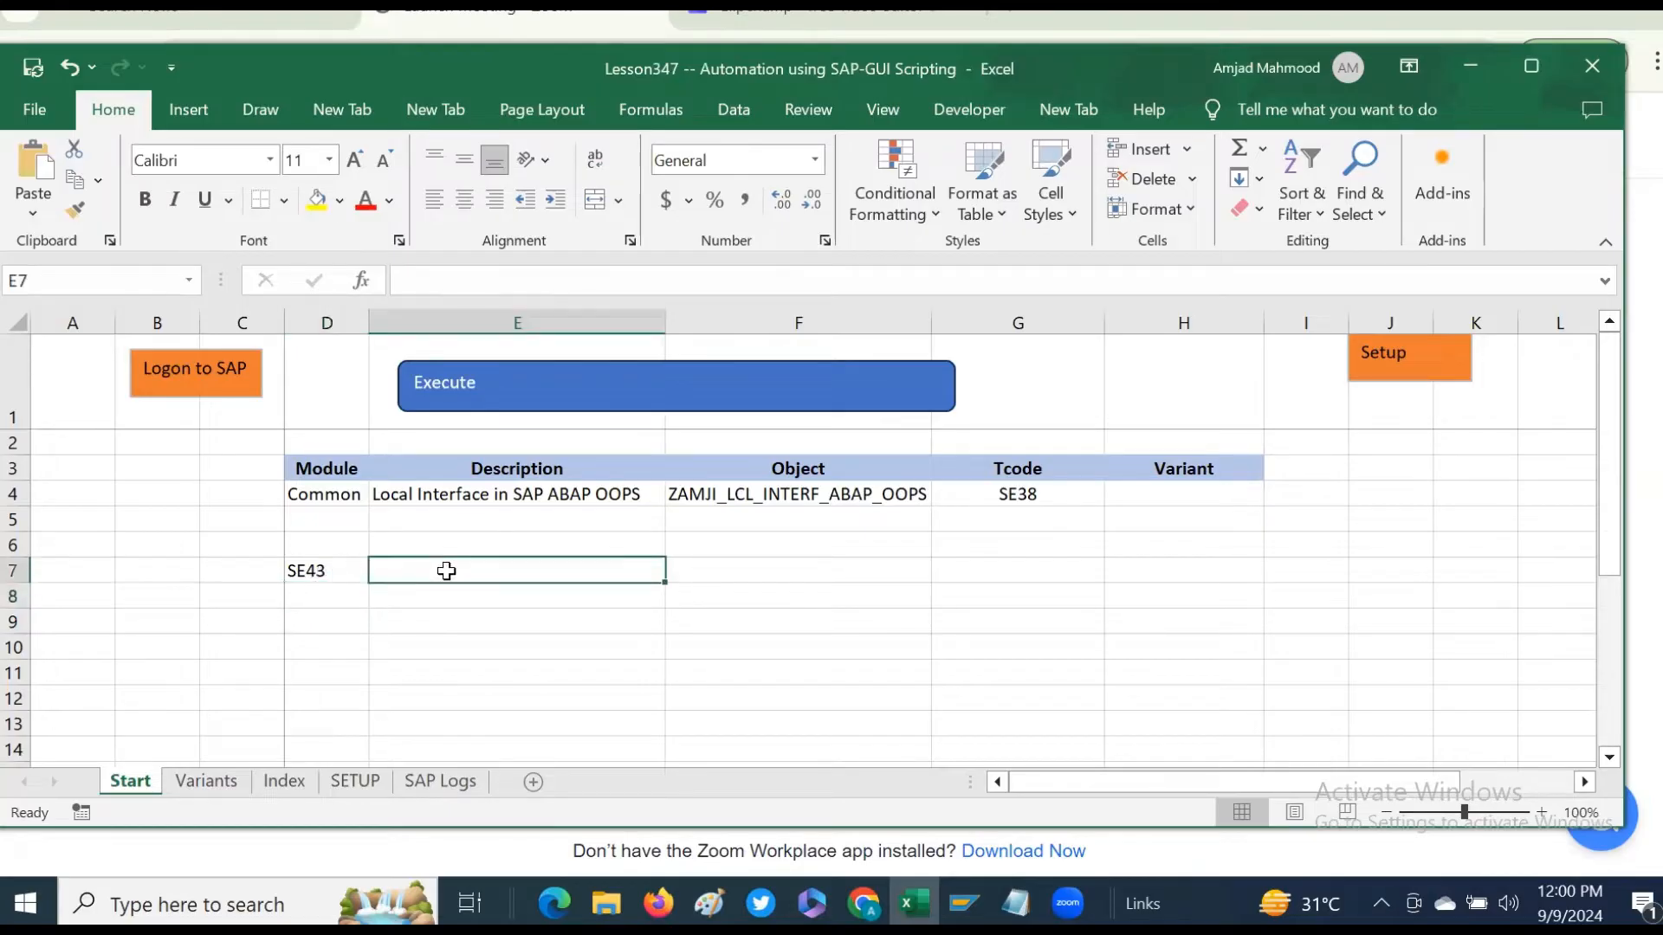
type("to ")
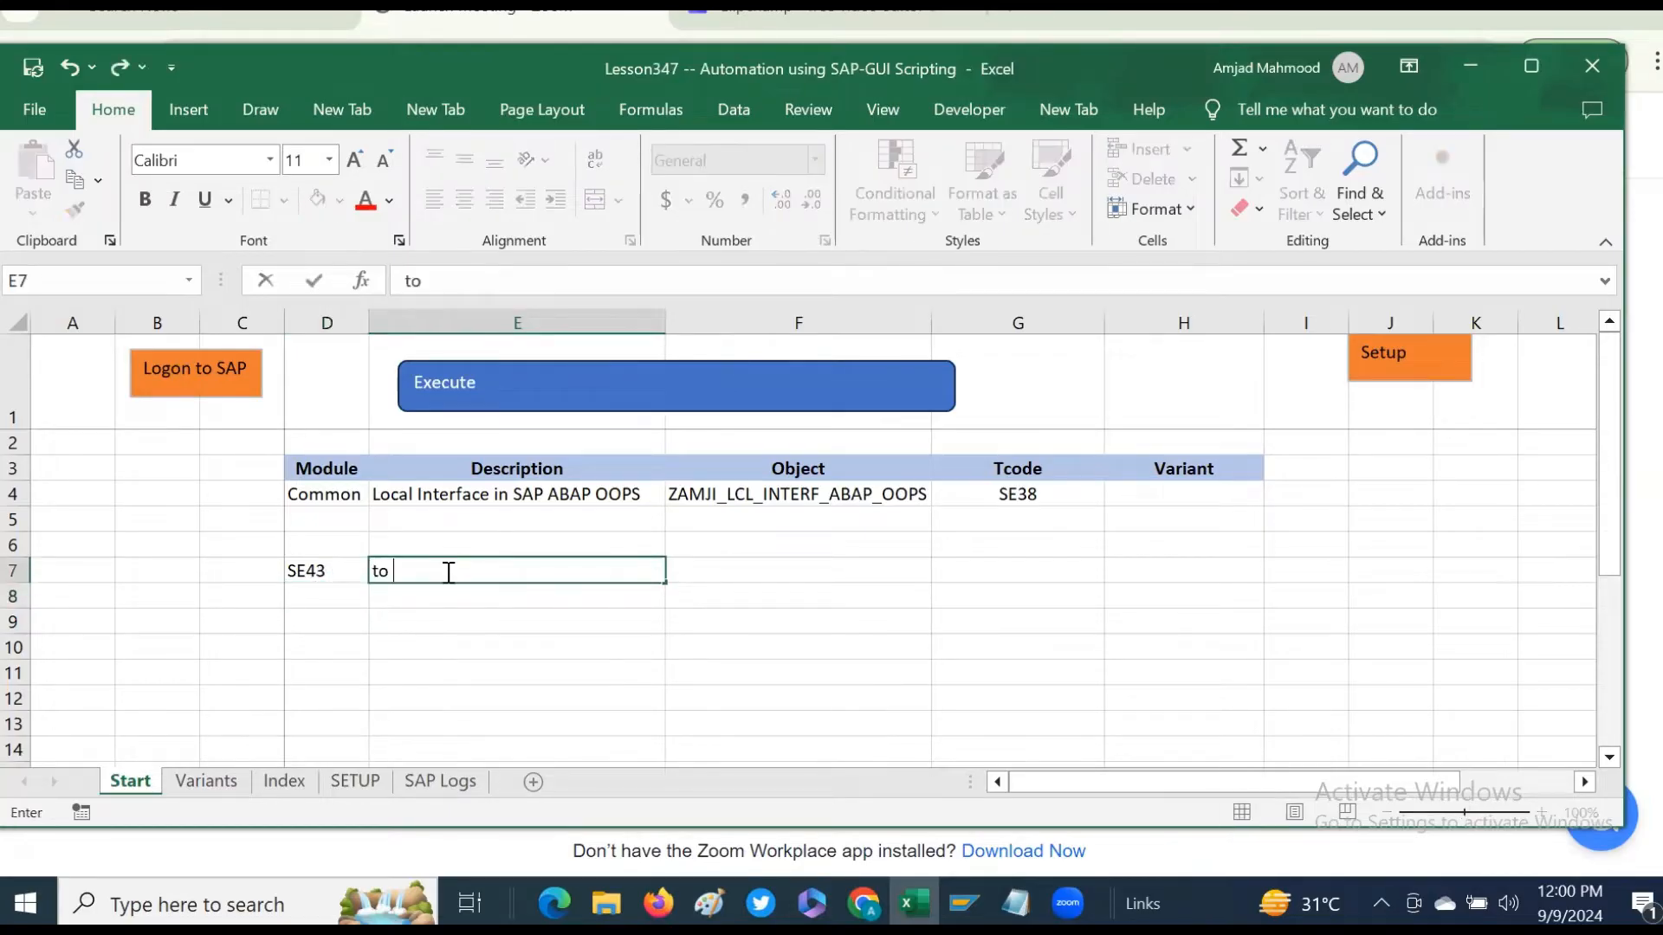
type("create and")
key("BackSpace")
type("d change ")
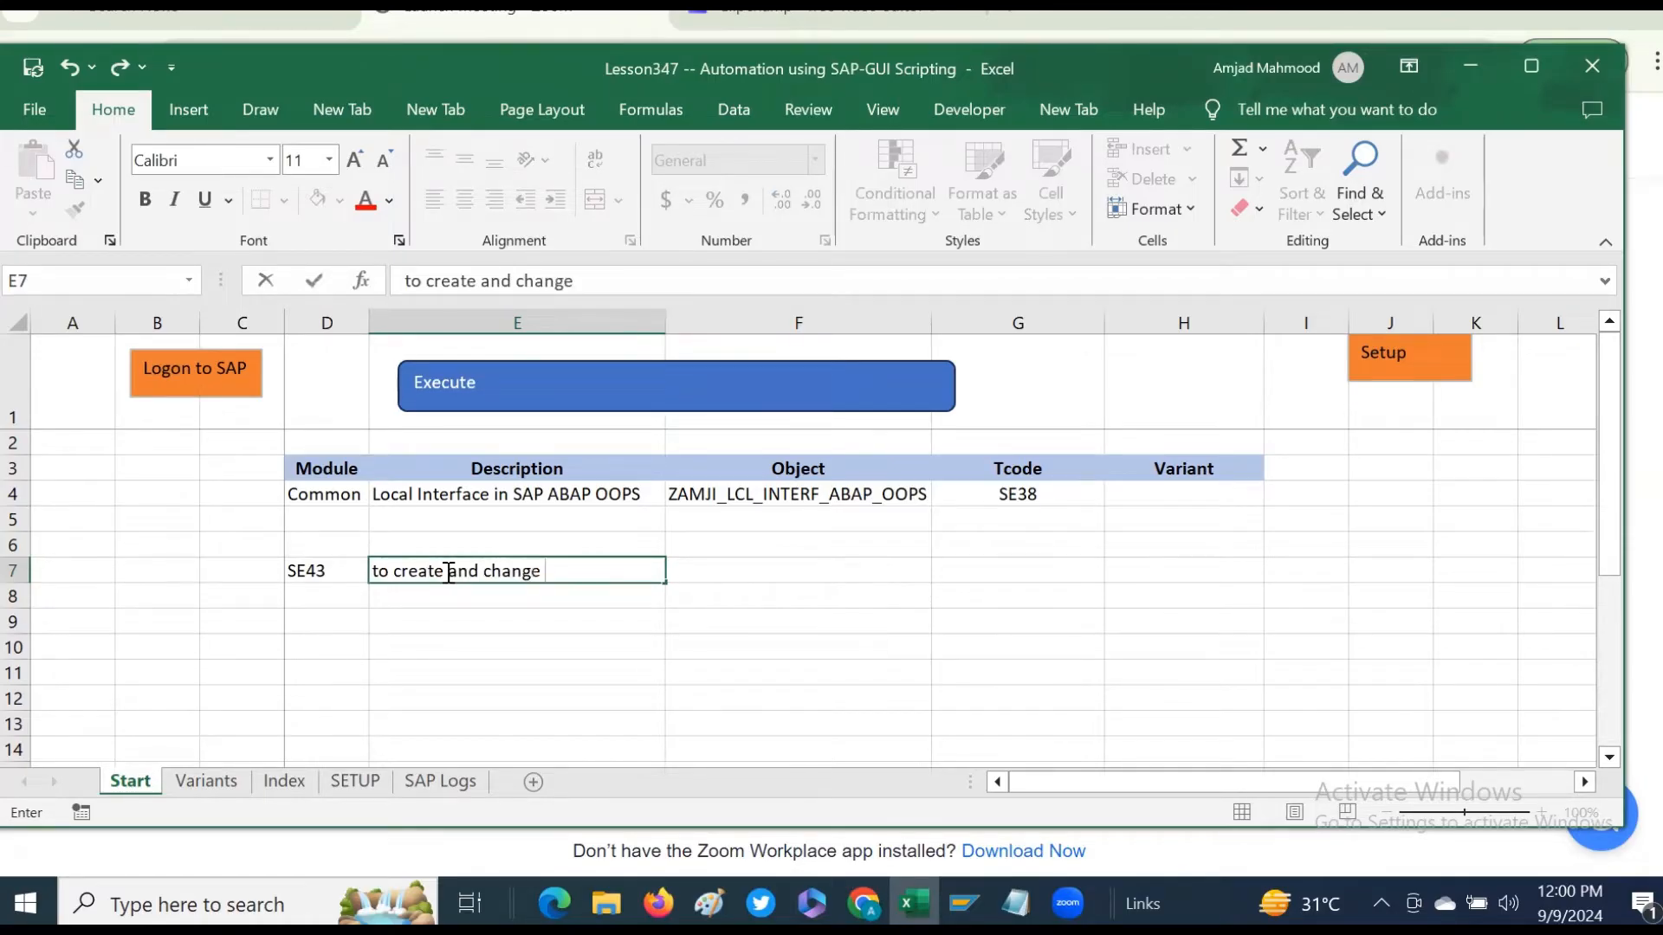
type("Area Menu")
key("ctrl+Return")
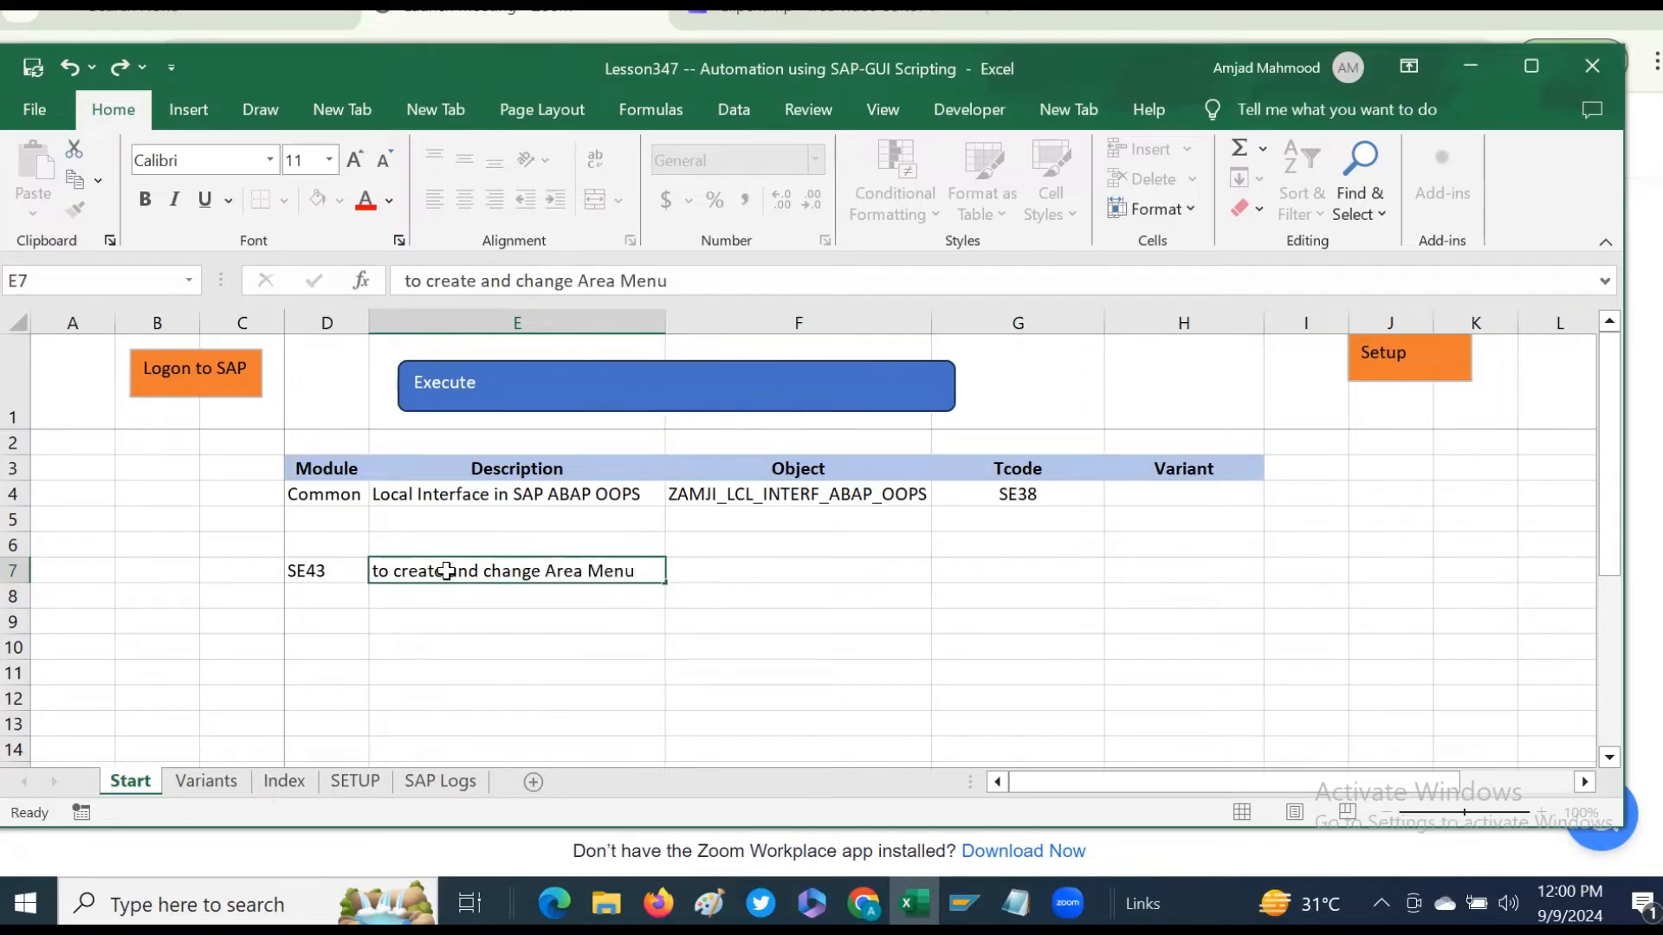
key("Return")
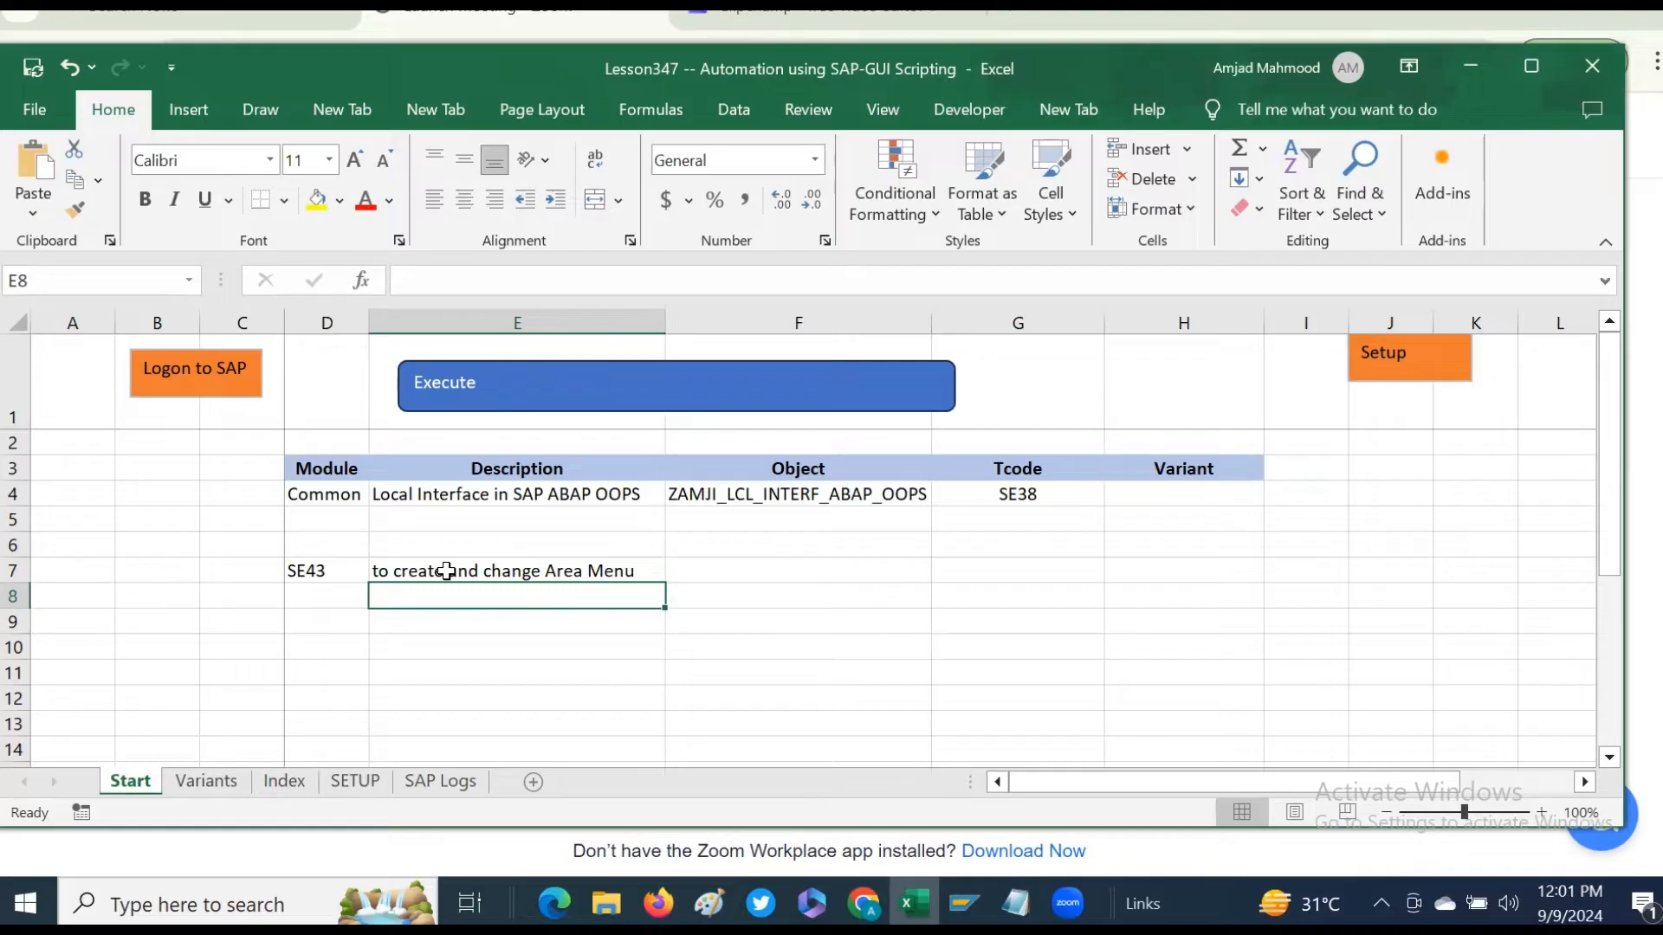
- Enter the tcode SU3 in D9 with the description 'Default values of SAP Env Variables' in E9
left_click(446, 571)
left_click(327, 622)
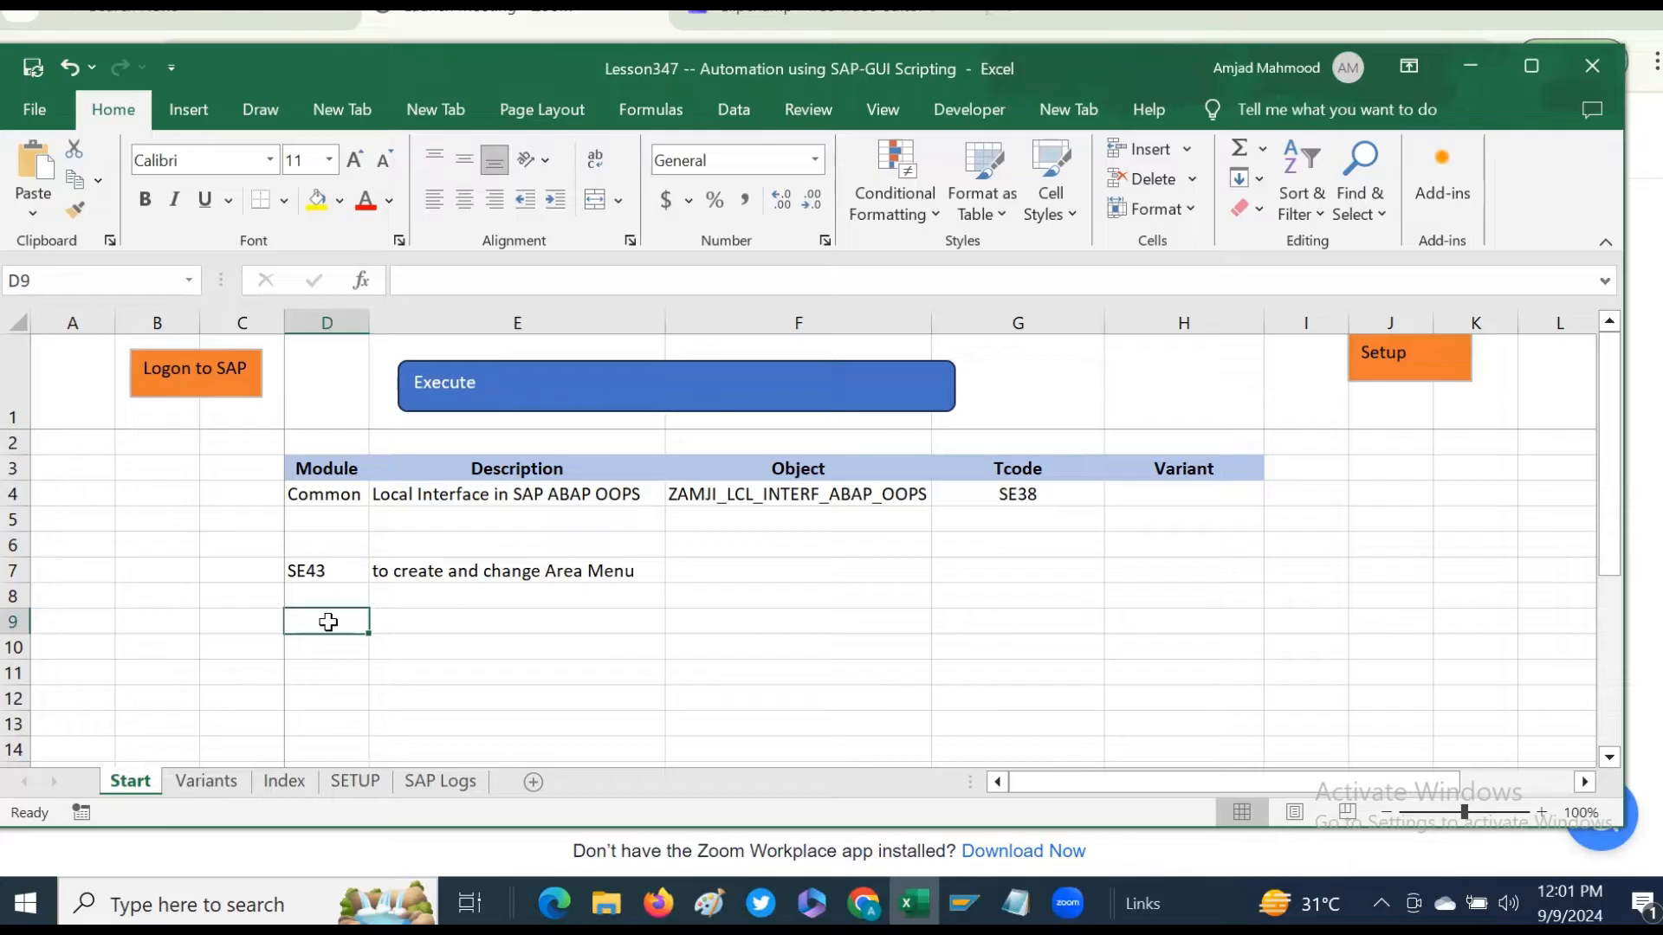
type("SU3")
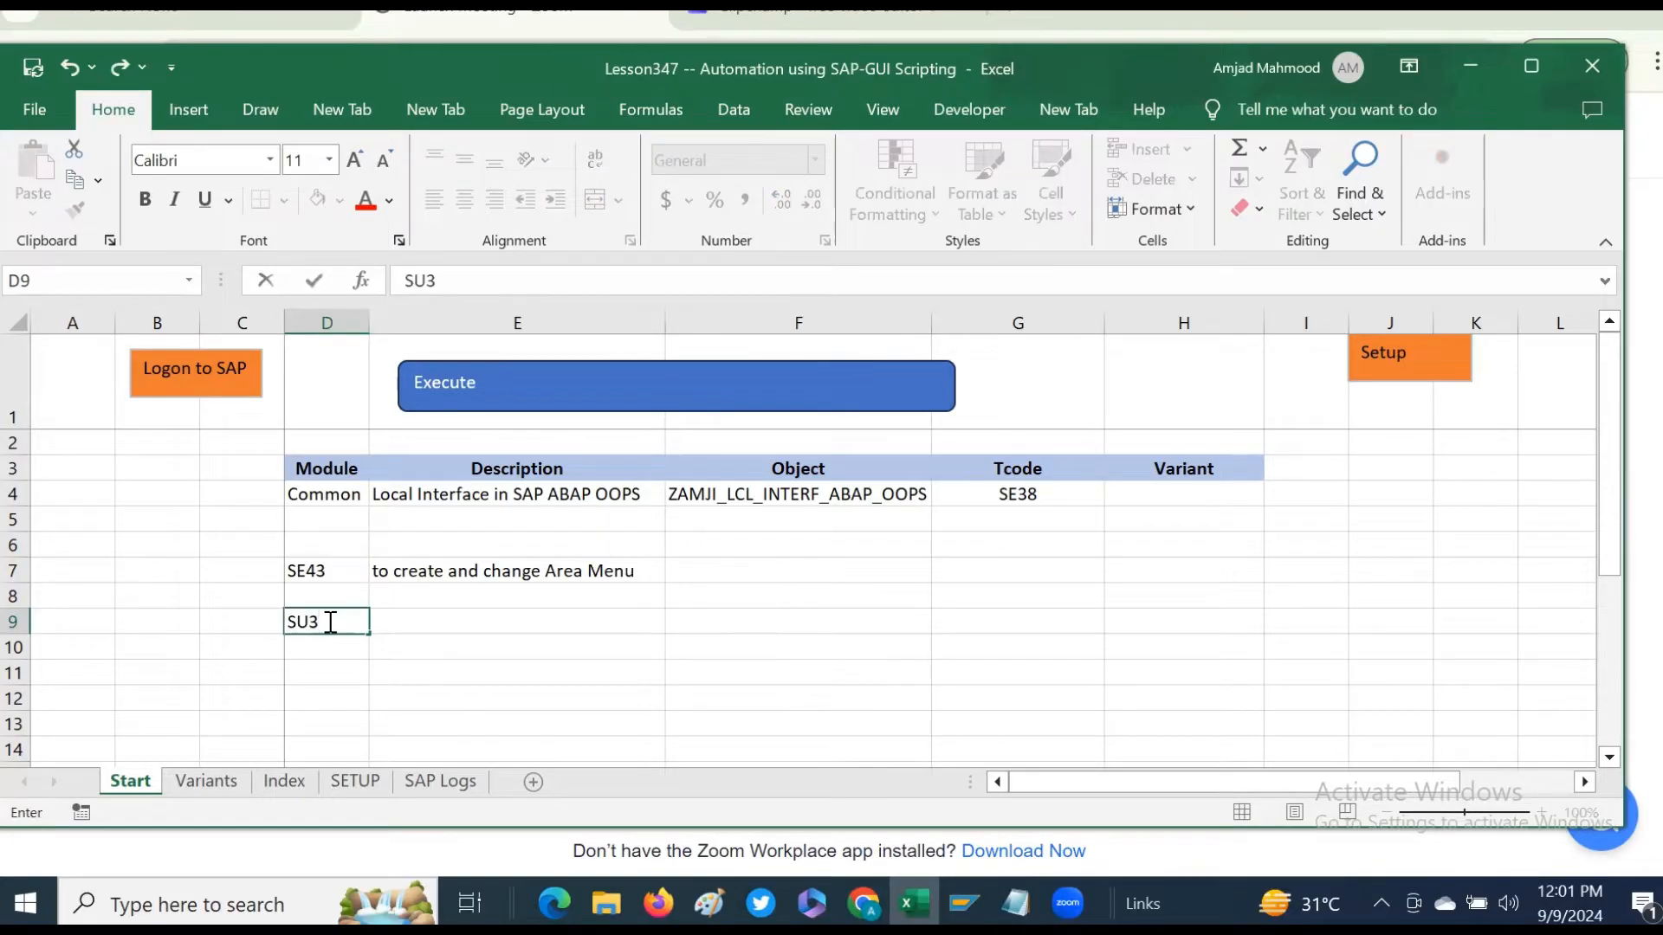
key("Return")
left_click(329, 622)
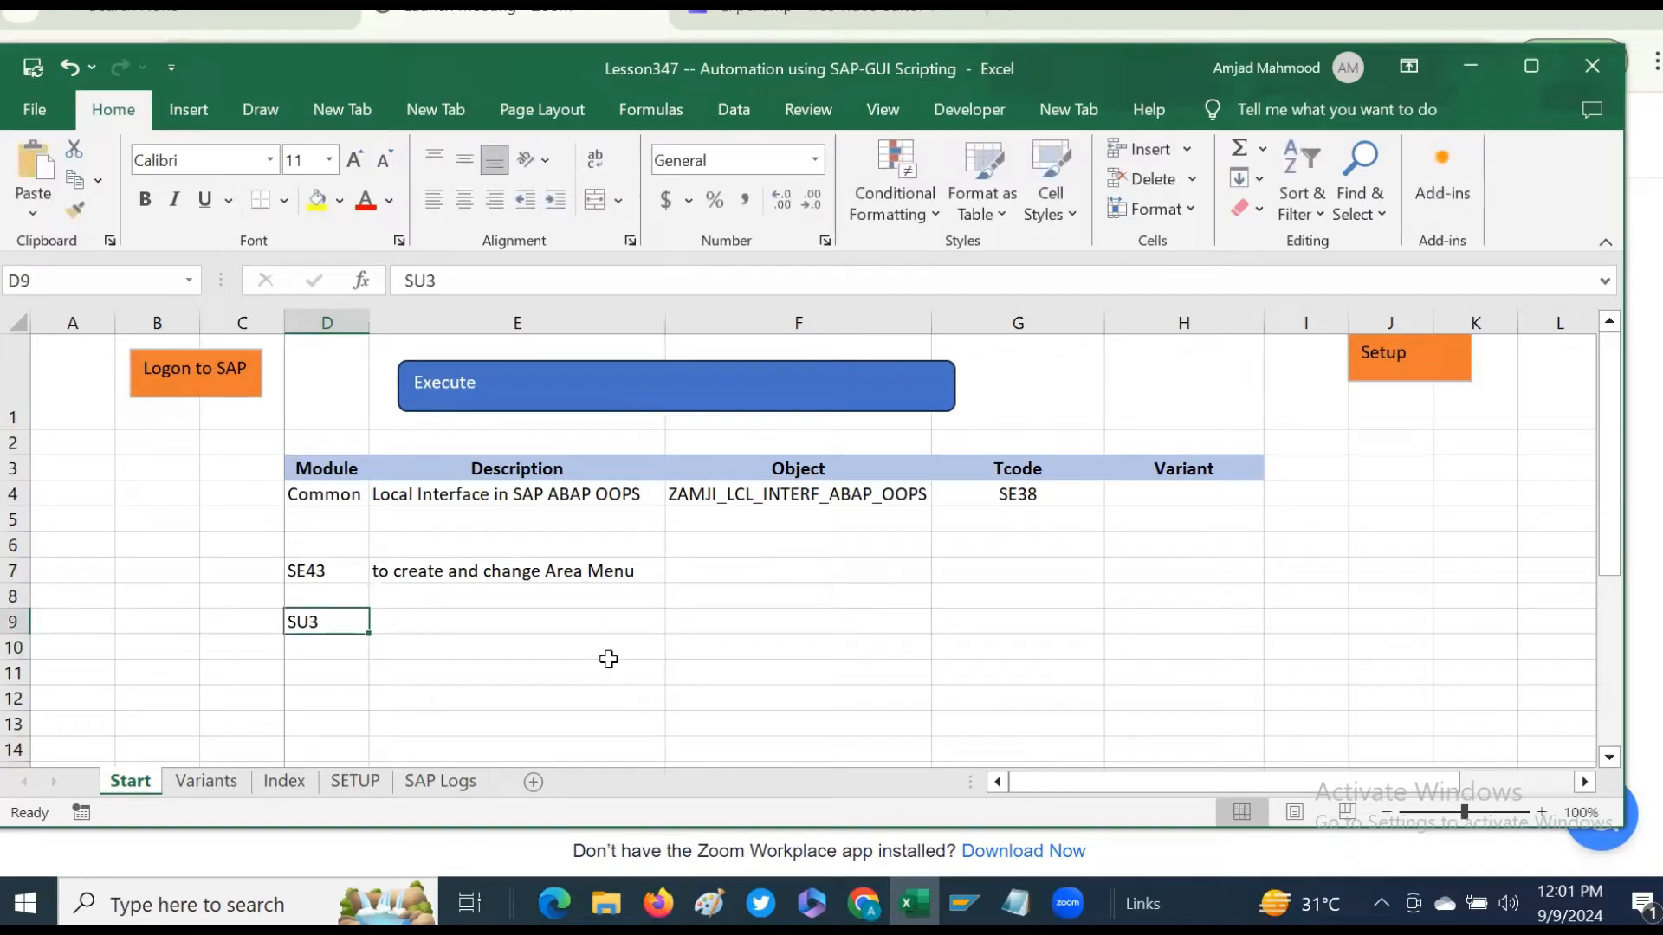
left_click(412, 615)
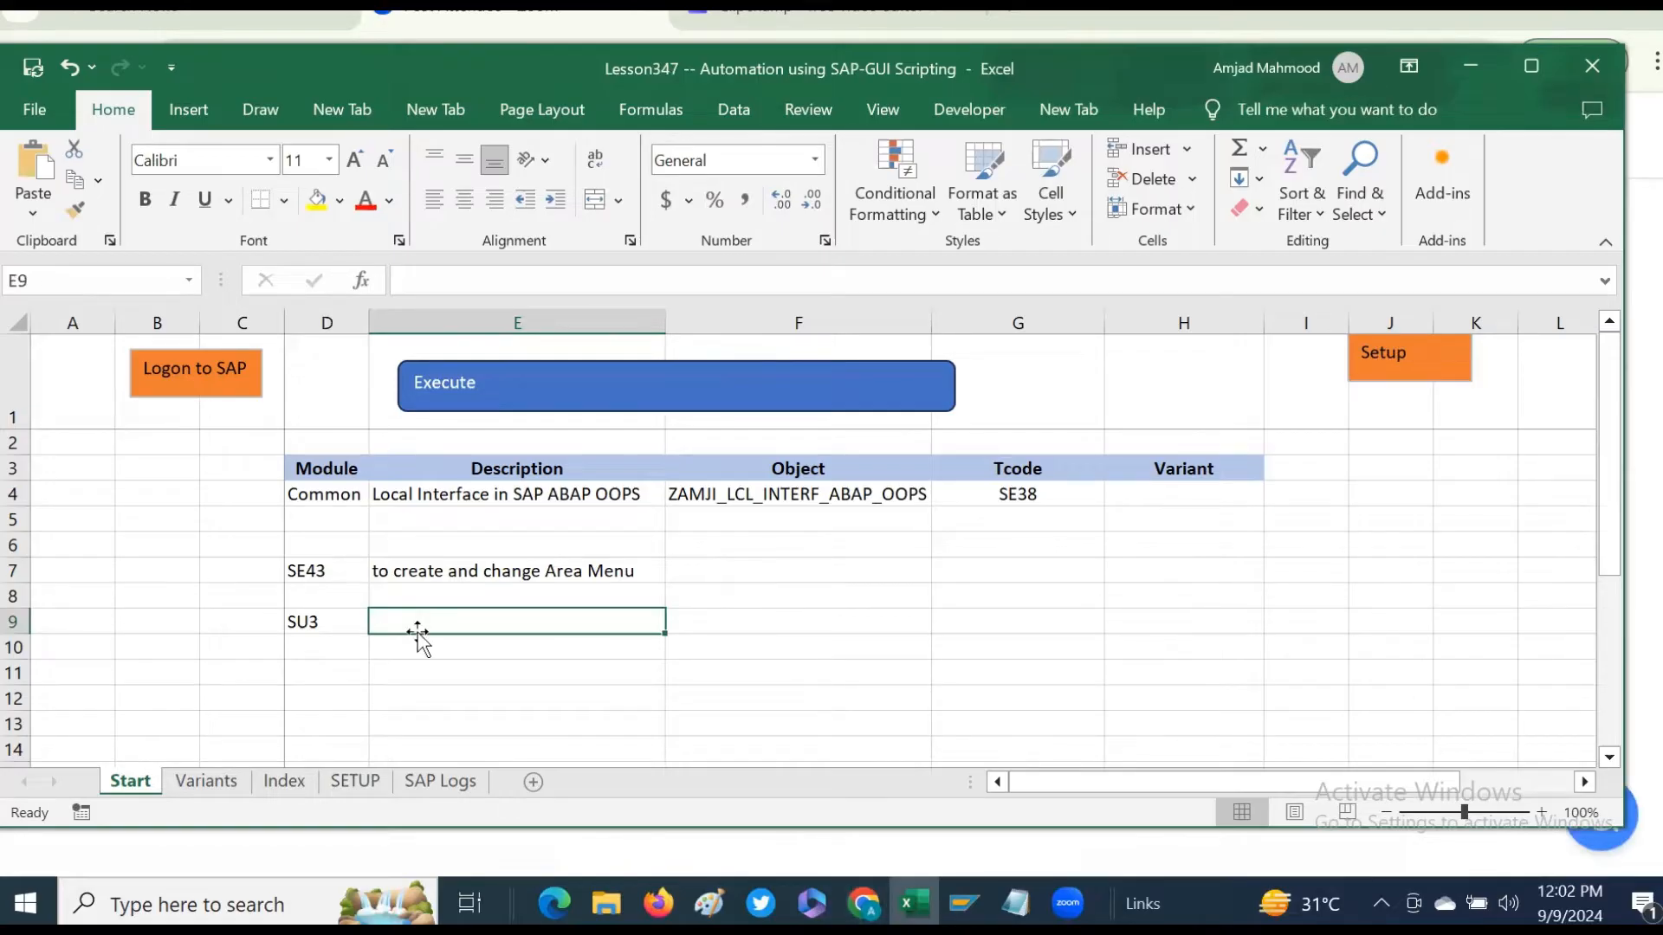
type("Defaul")
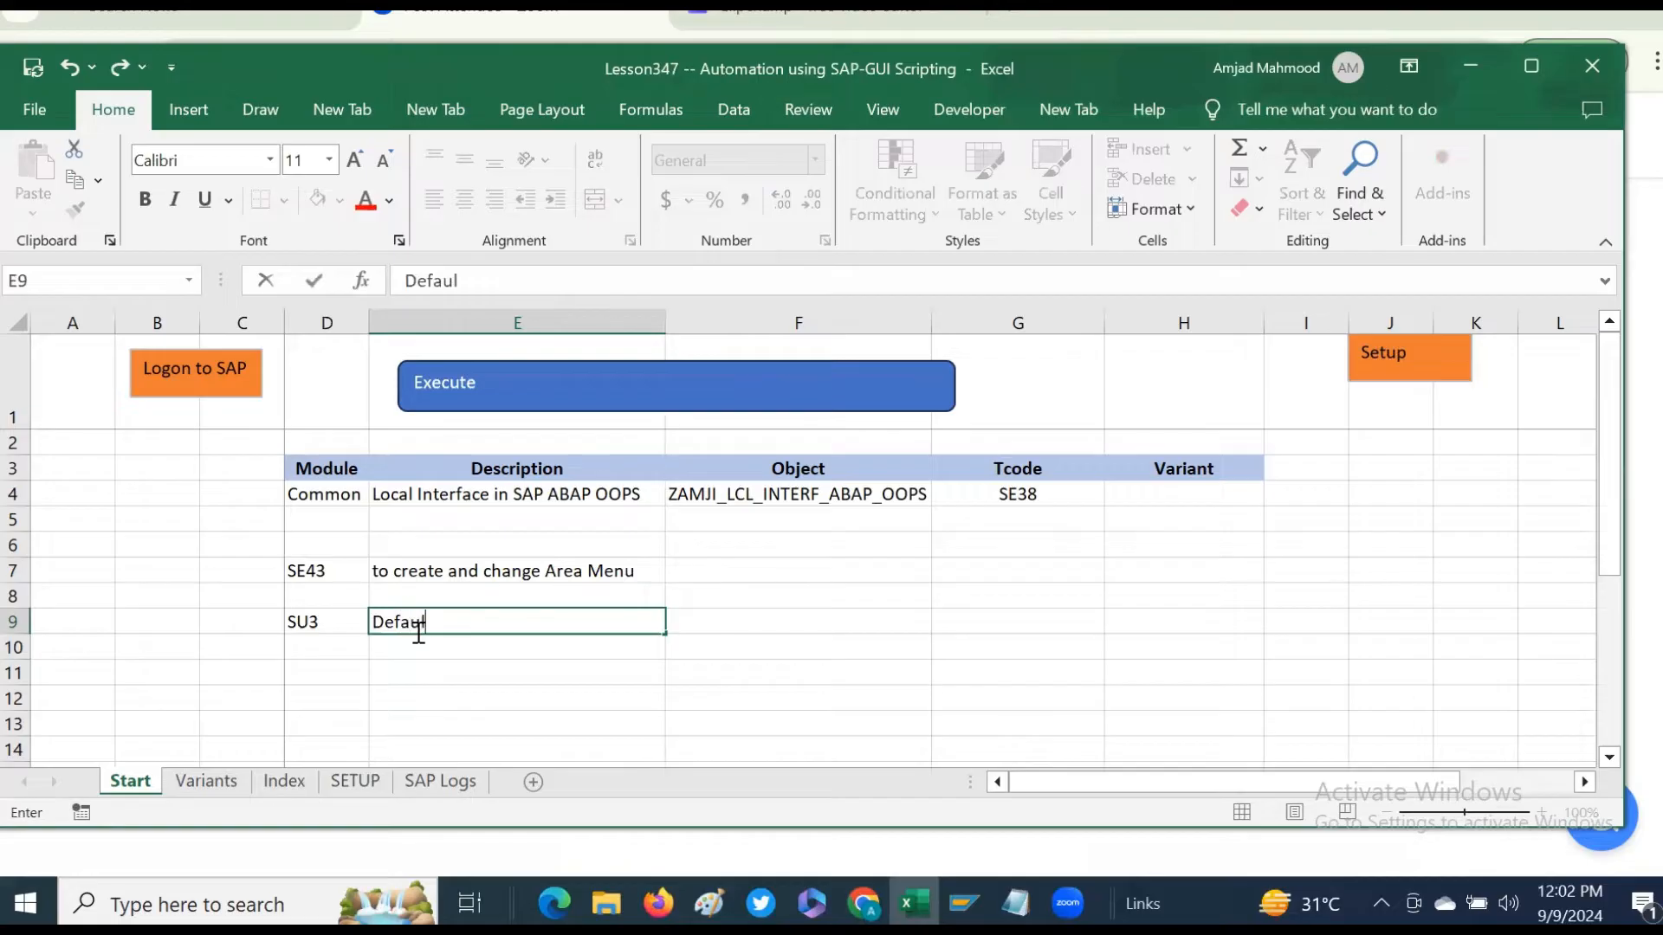
type("t values of E")
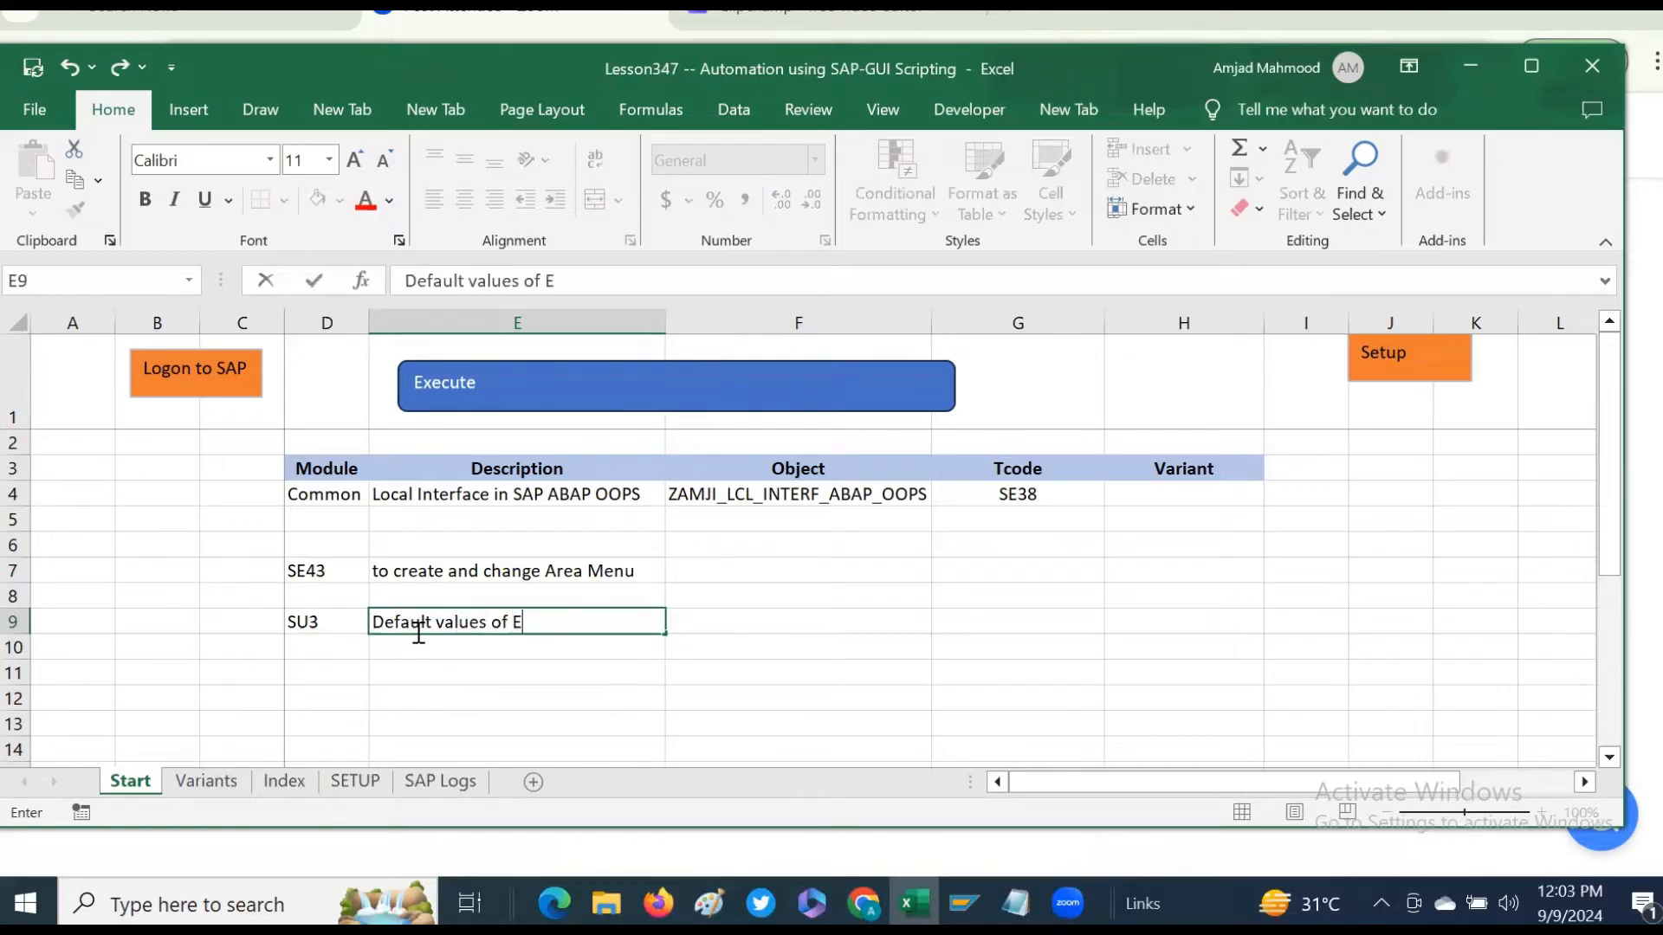
key("BackSpace")
type("SAP Env Variab")
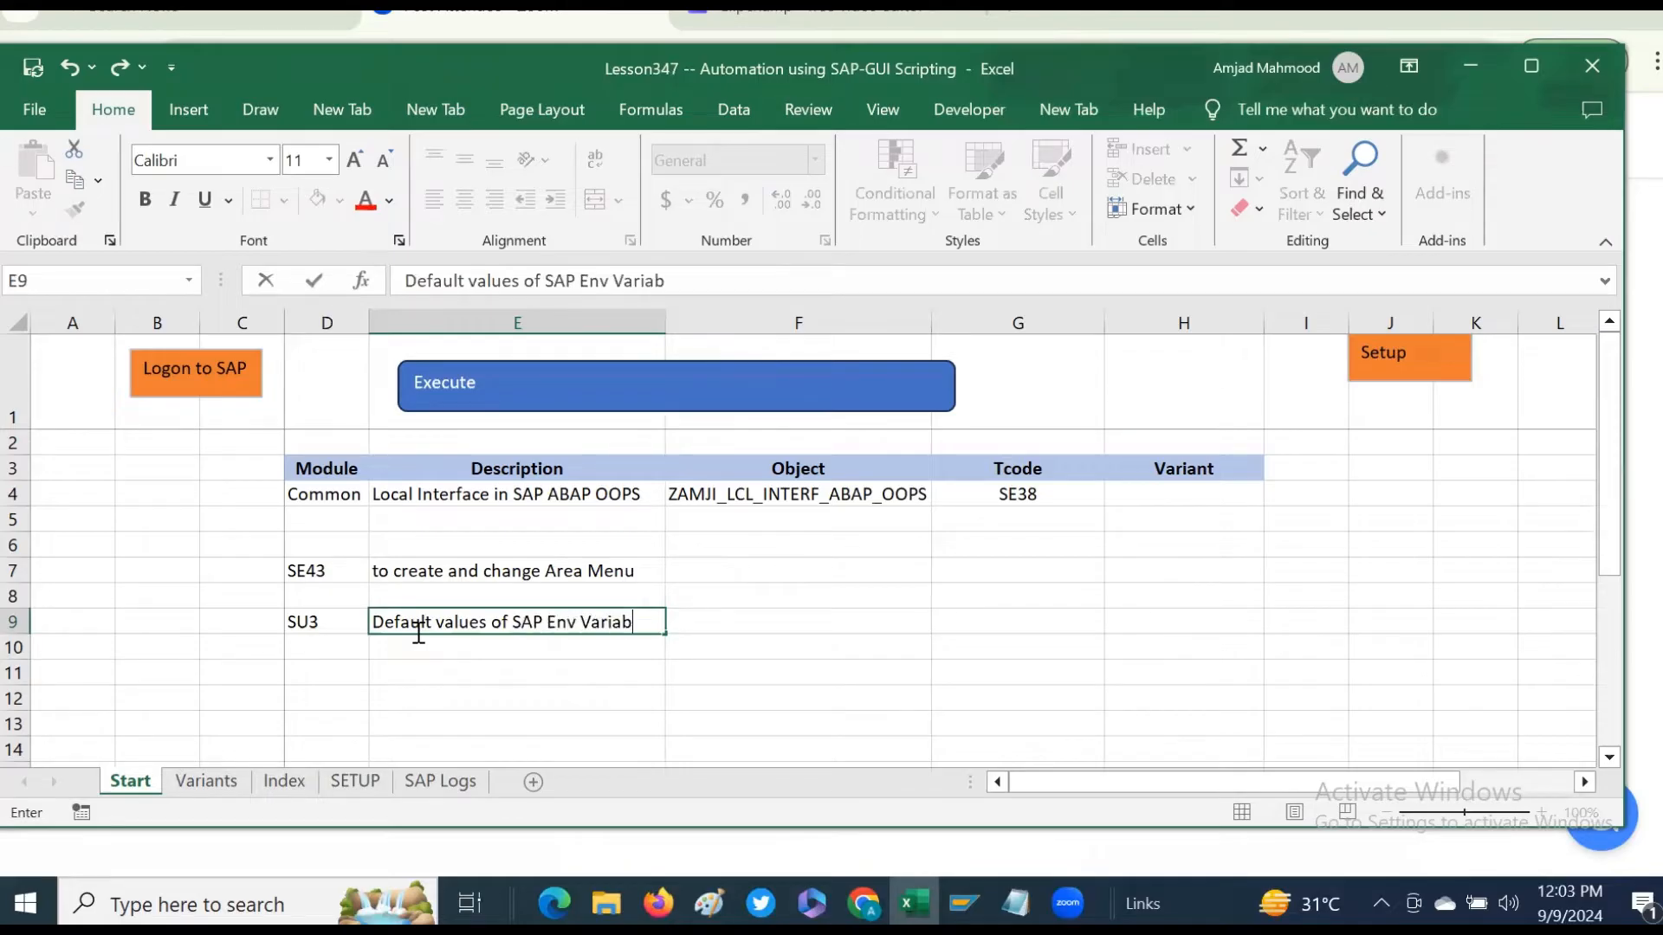
type("les")
key("Return")
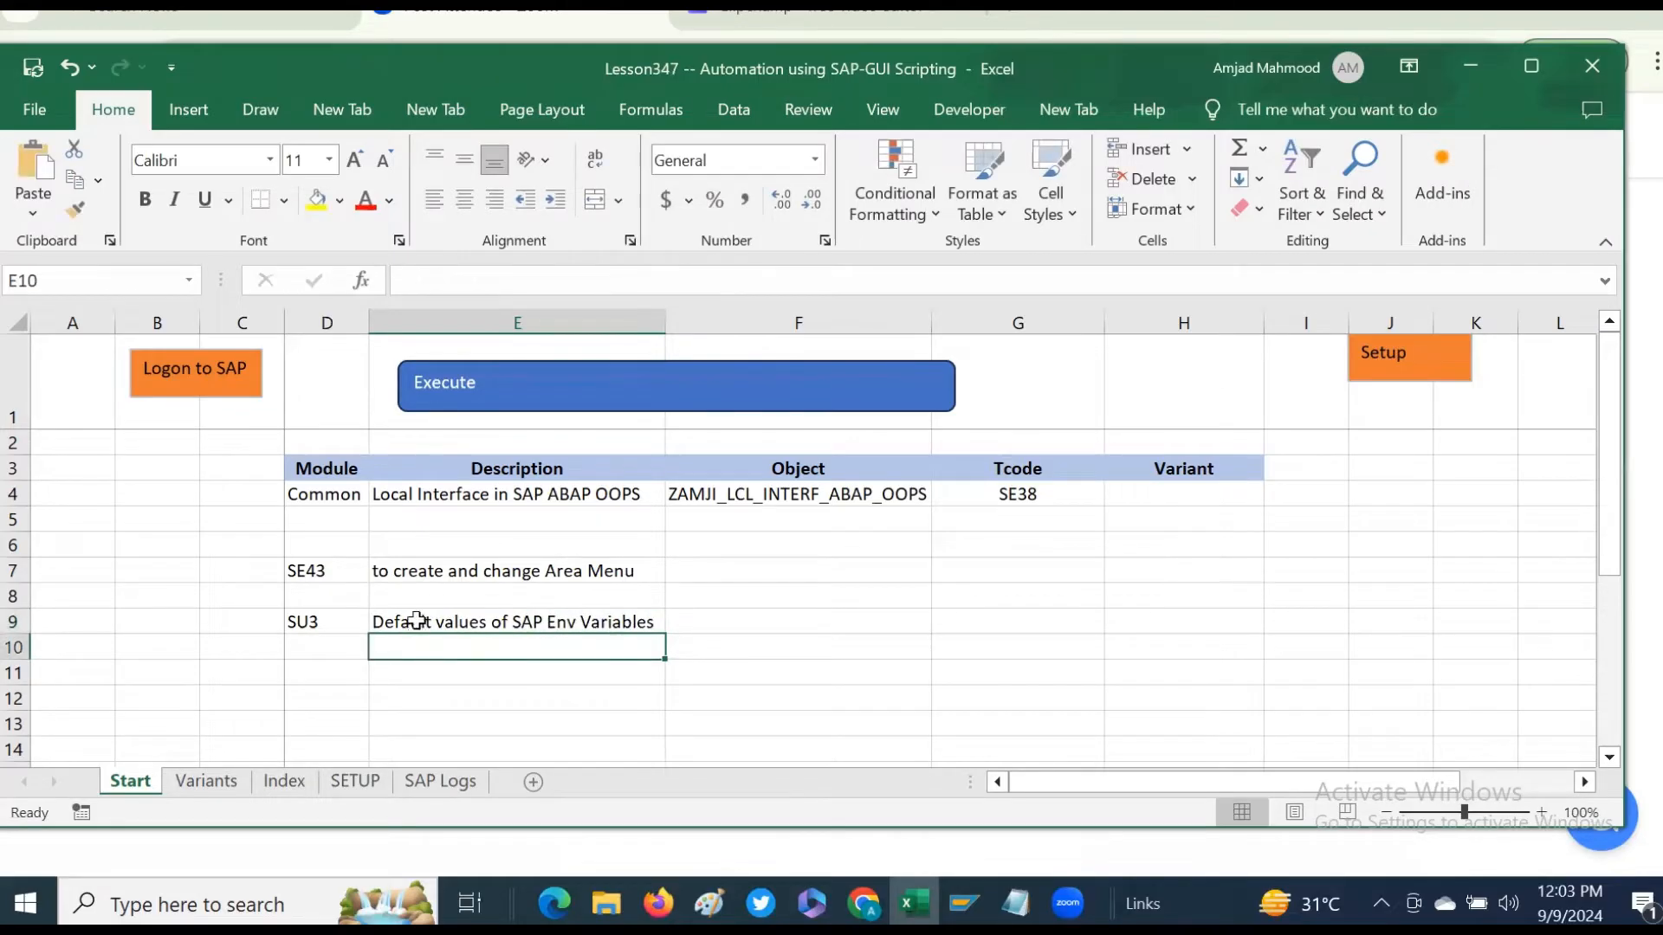
- Review the existing module, object description, object name and tcode entries on the Index sheet
left_click(416, 619)
left_click(319, 567)
left_click_drag(320, 567, 638, 606)
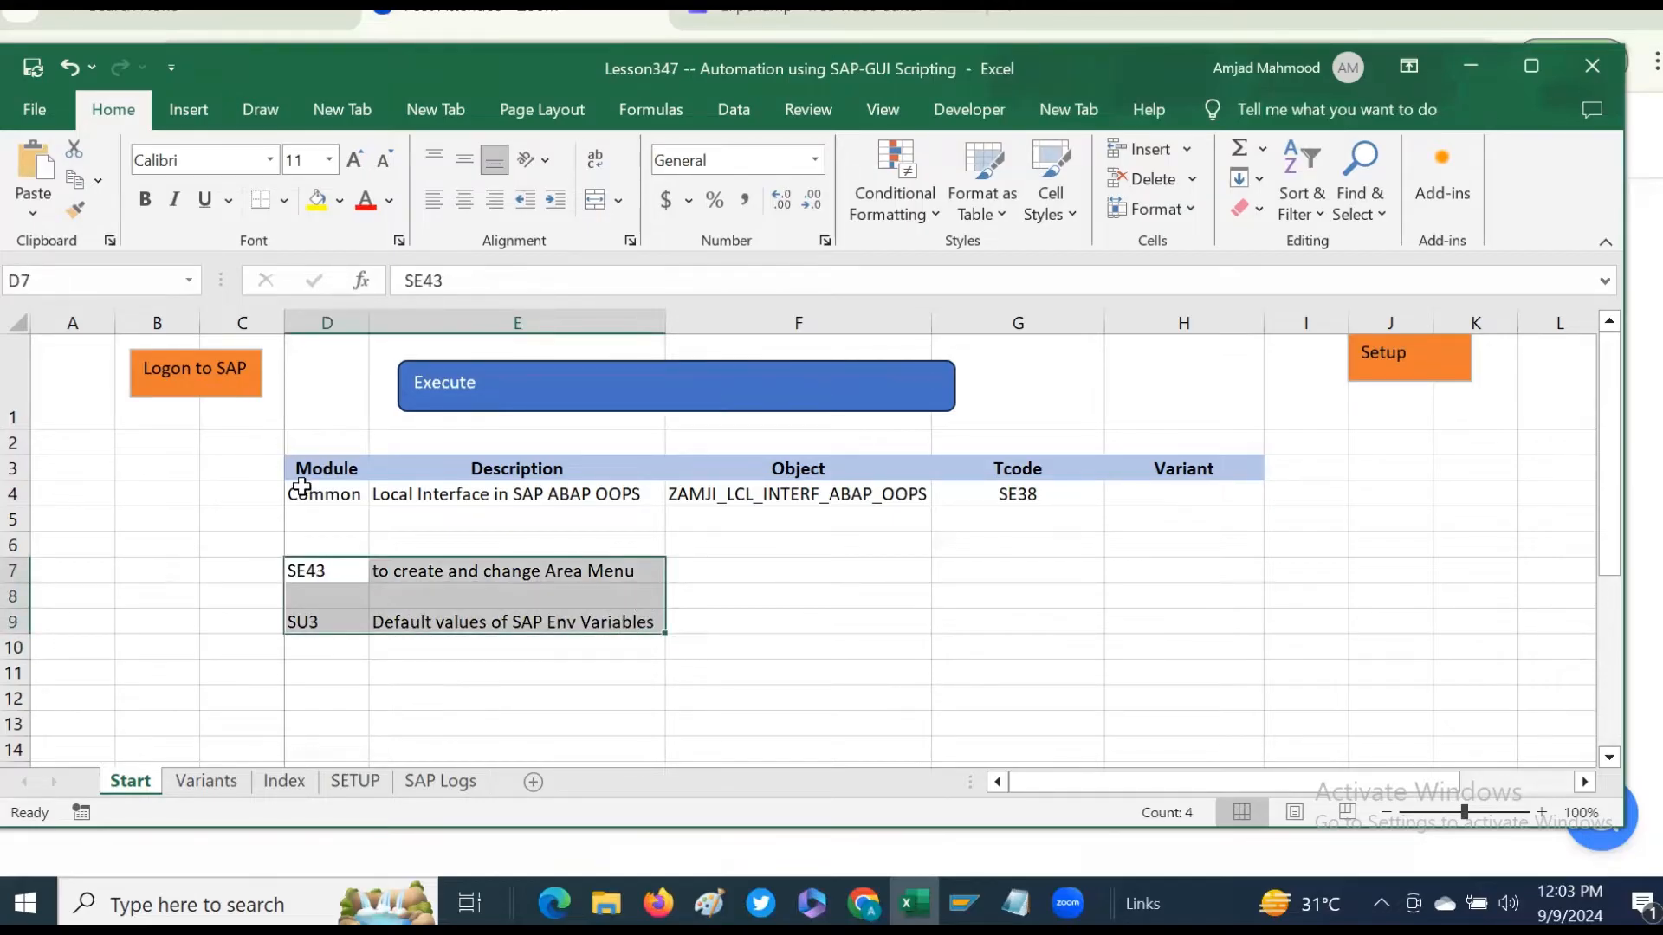
left_click_drag(297, 490, 1208, 491)
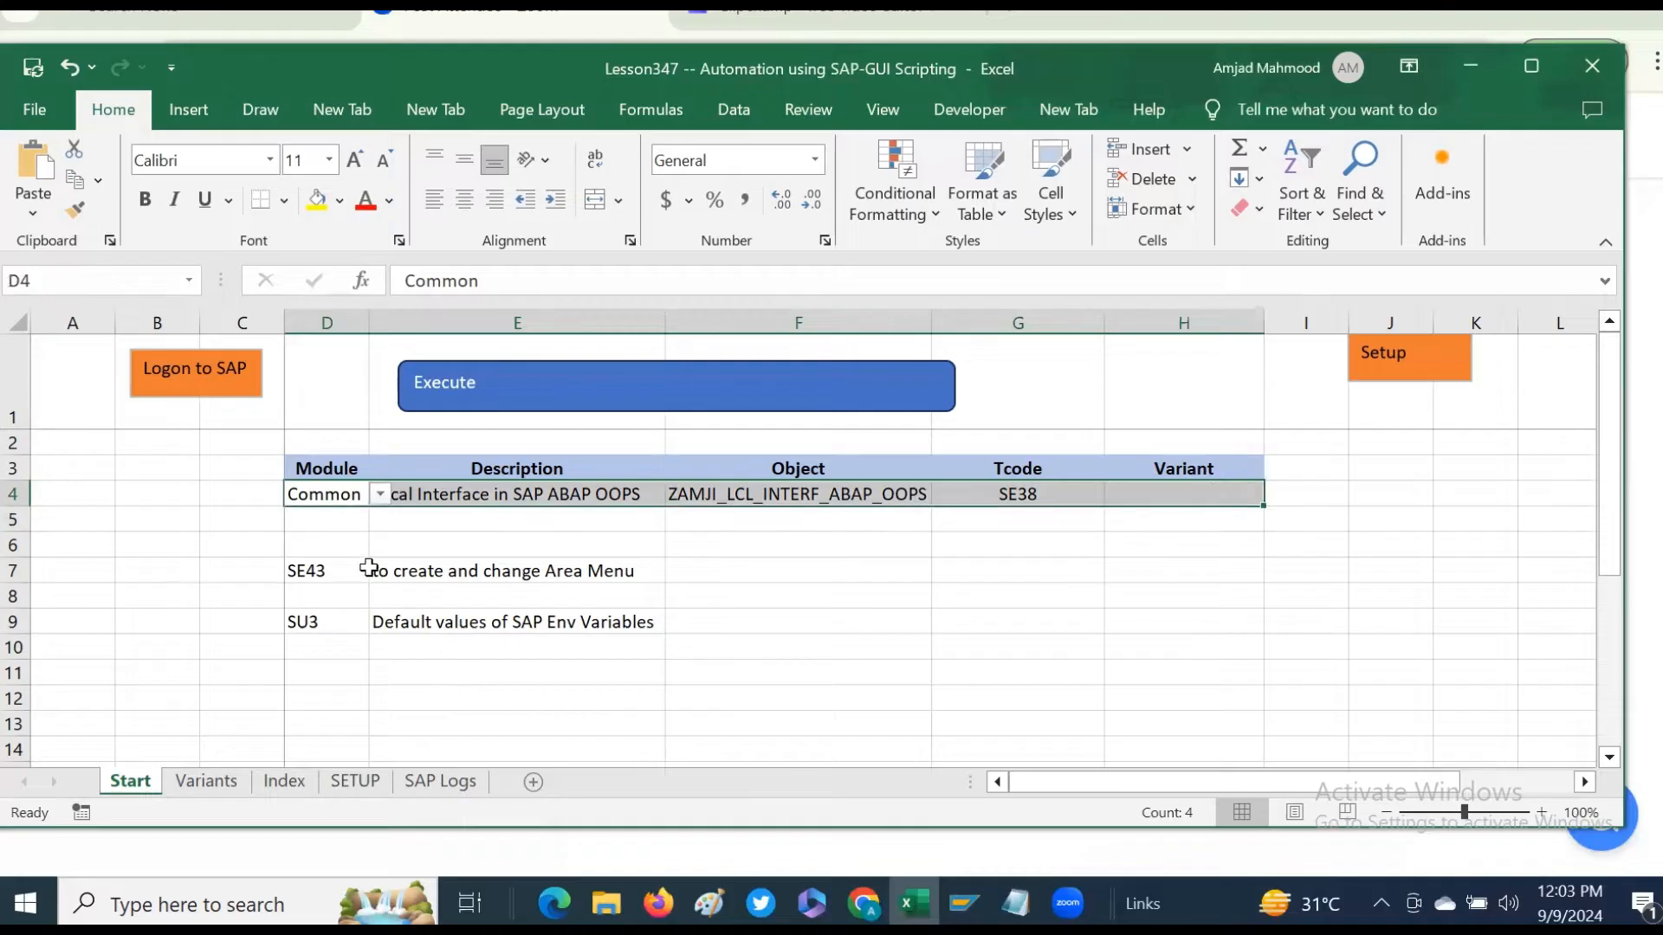
left_click(280, 783)
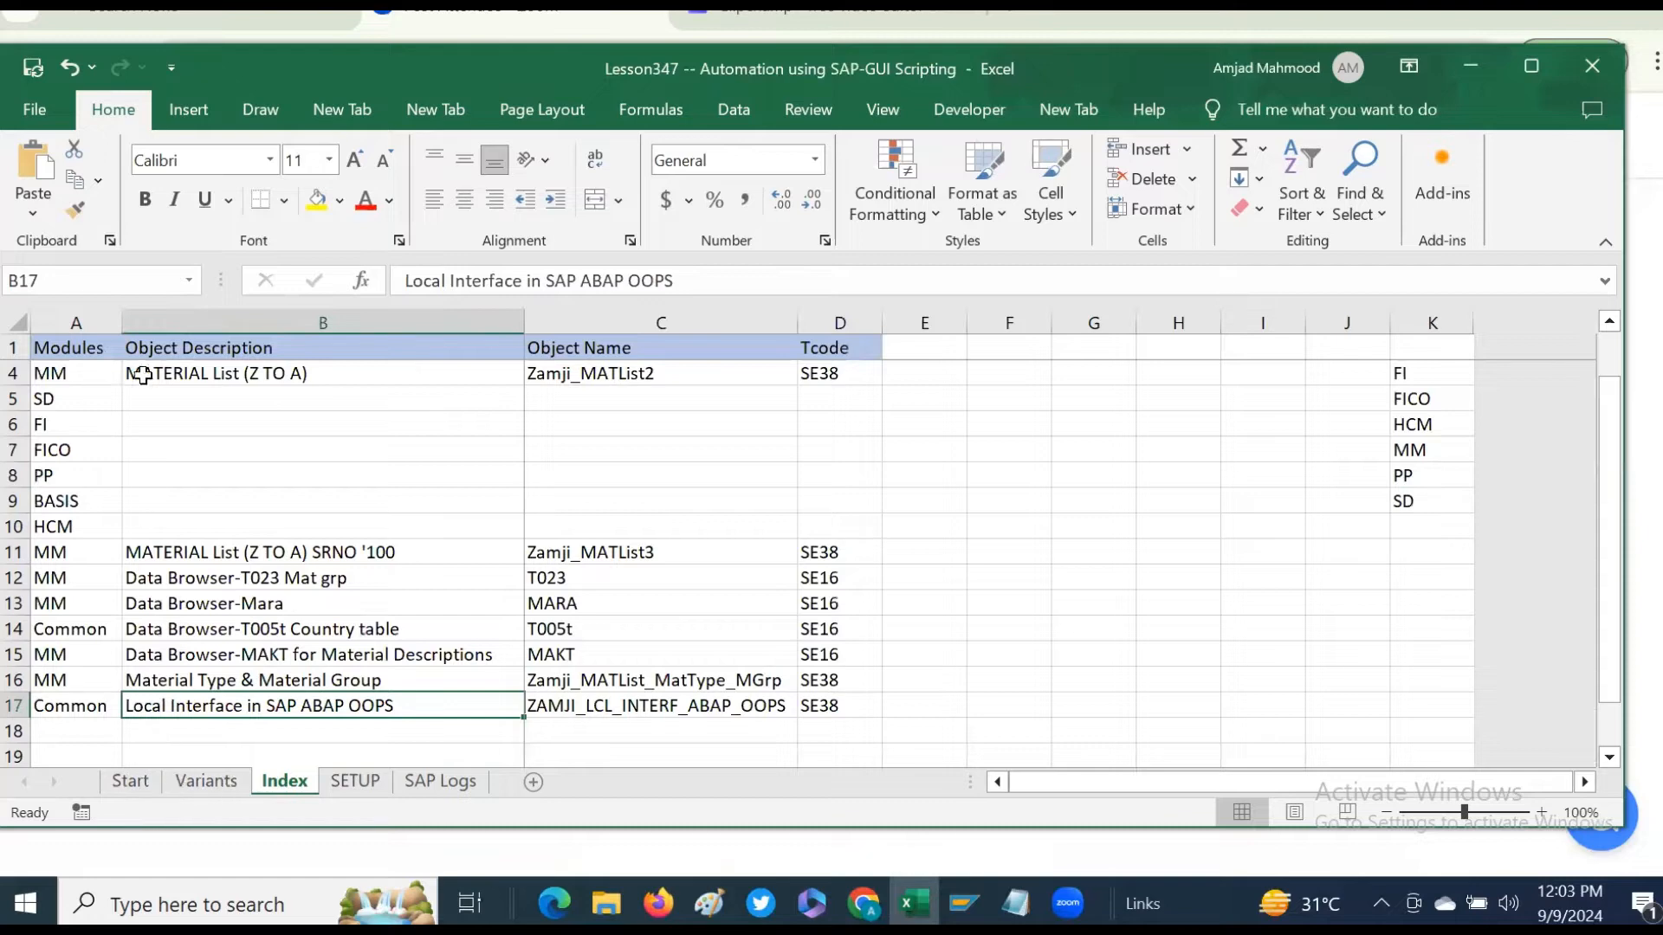
left_click(96, 347)
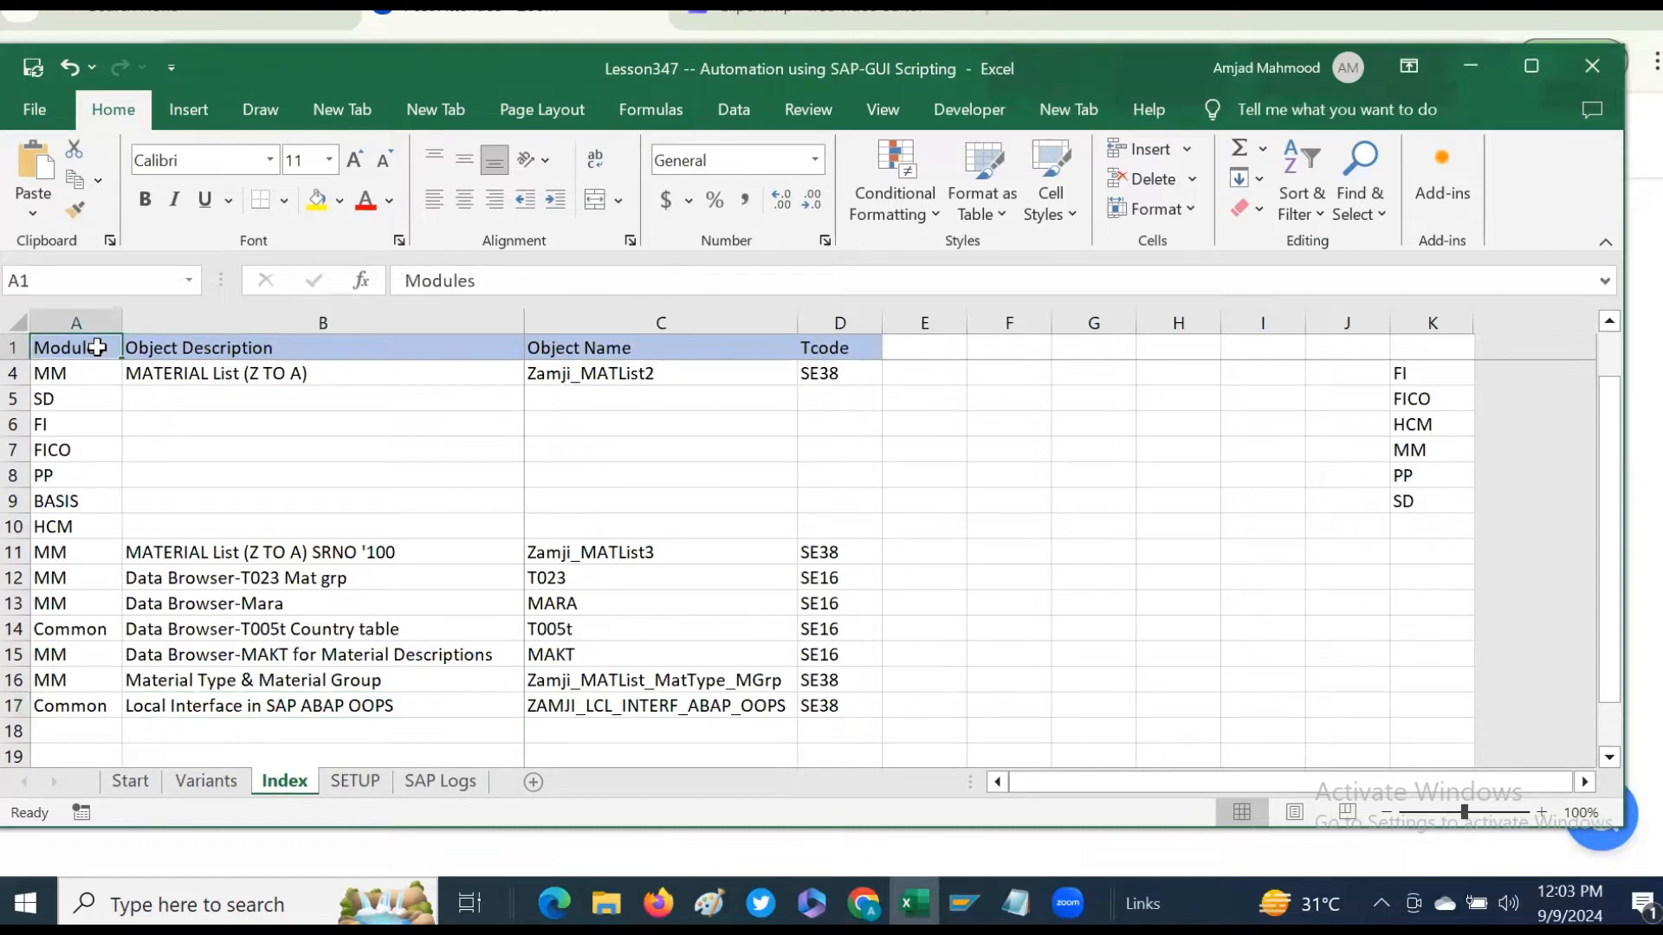
key("Down")
key("Down")
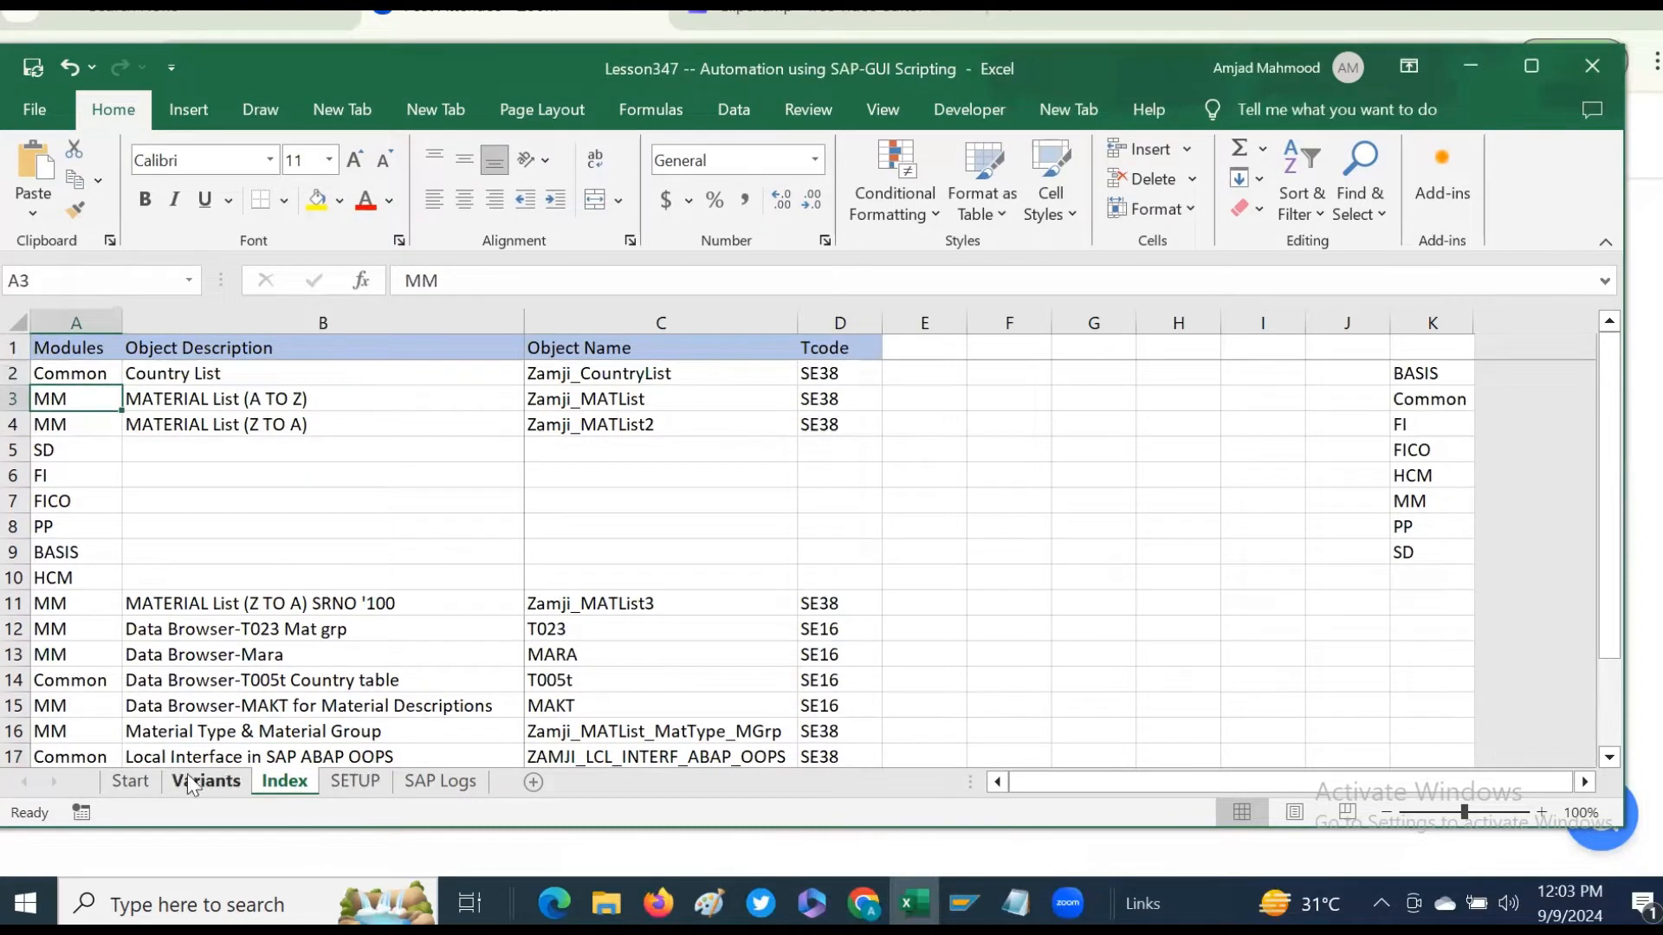
- Move the SE43 and SU3 notes block from D7:E9 on the Start sheet to I6:J8
left_click(142, 782)
left_click_drag(323, 568, 653, 620)
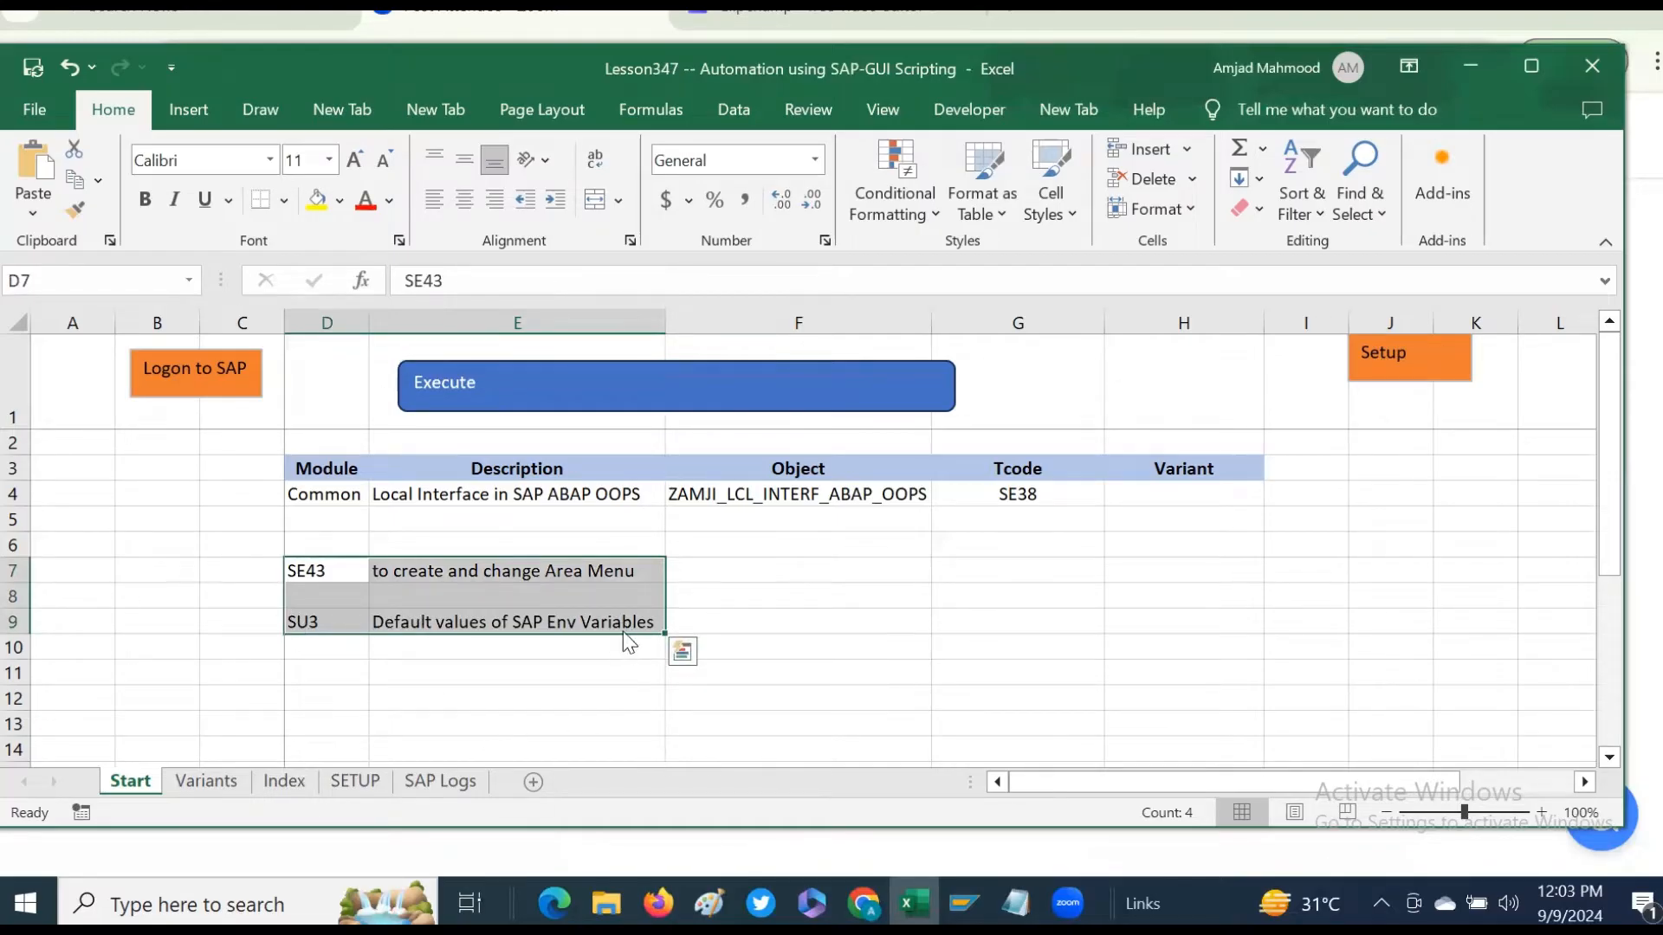
left_click_drag(622, 634, 1397, 601)
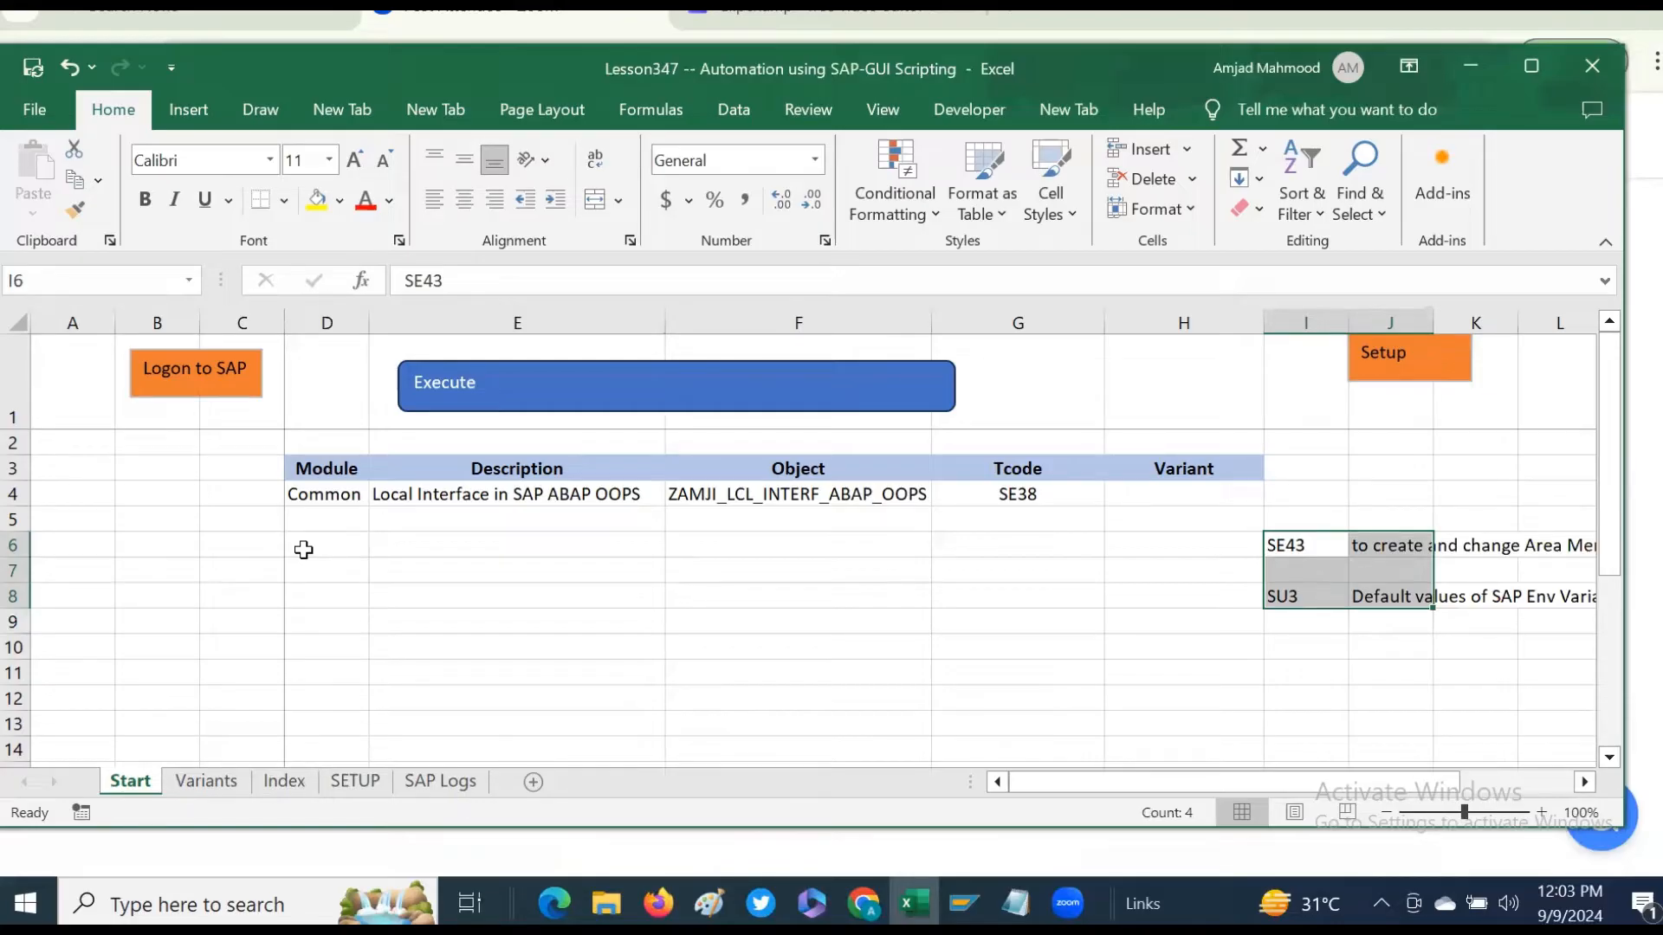
- Log on to SAP and open transaction se43
left_click(197, 374)
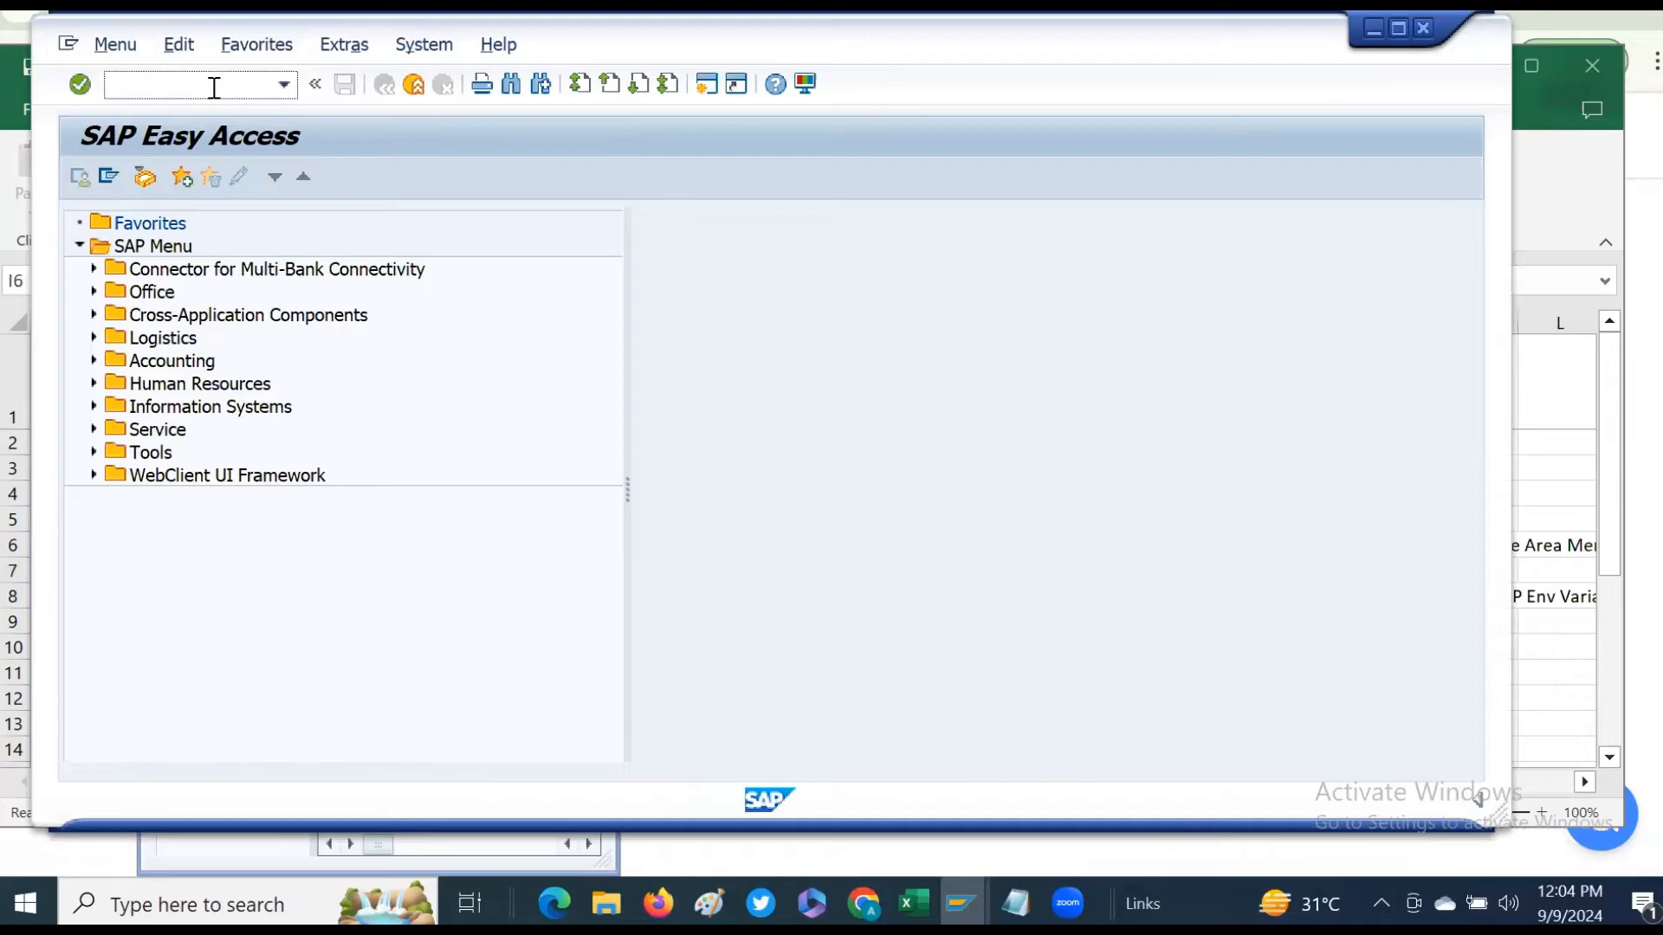
type("se43")
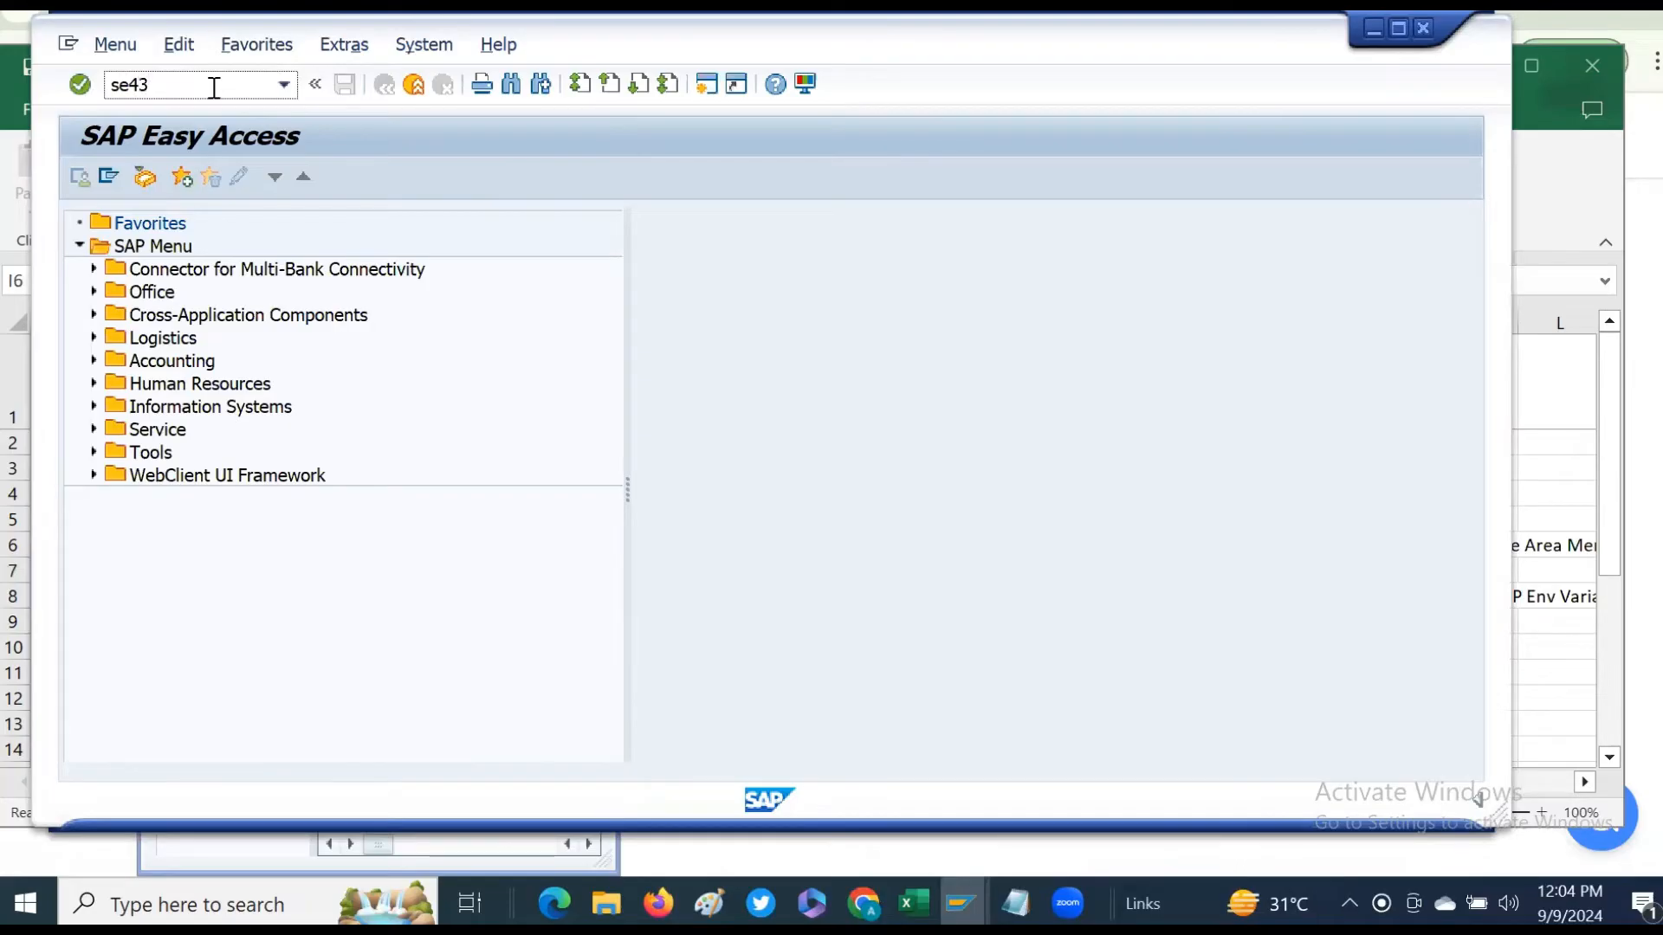
key("Return")
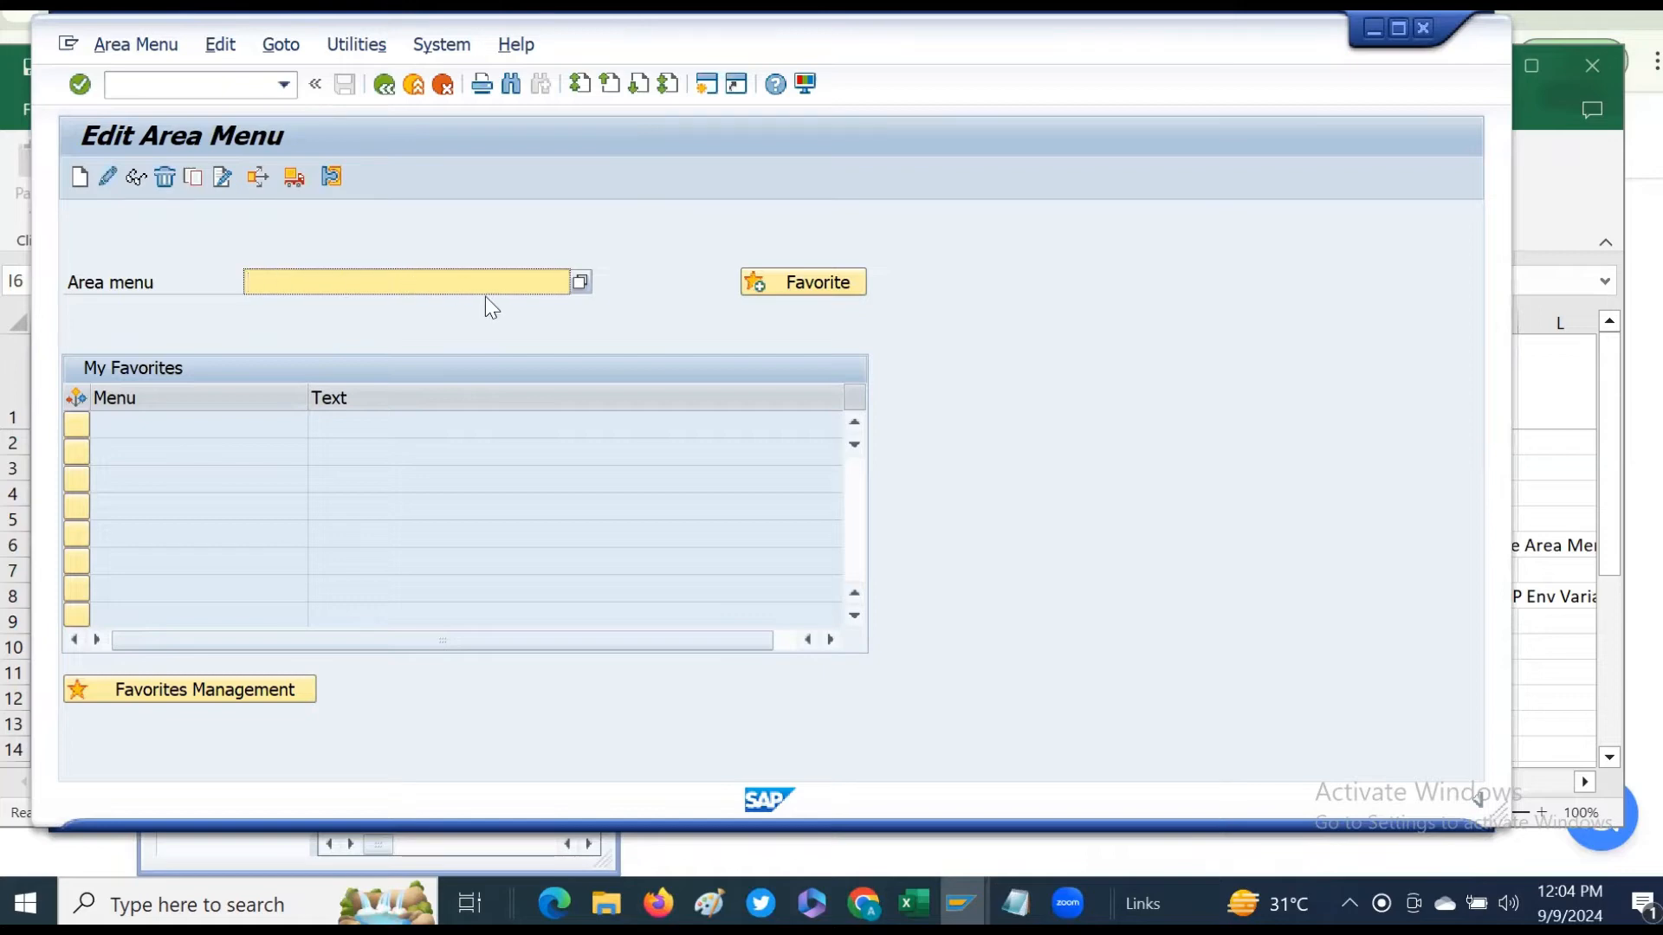
- Choose area menu zSAPEasy and open it in change mode
type("z")
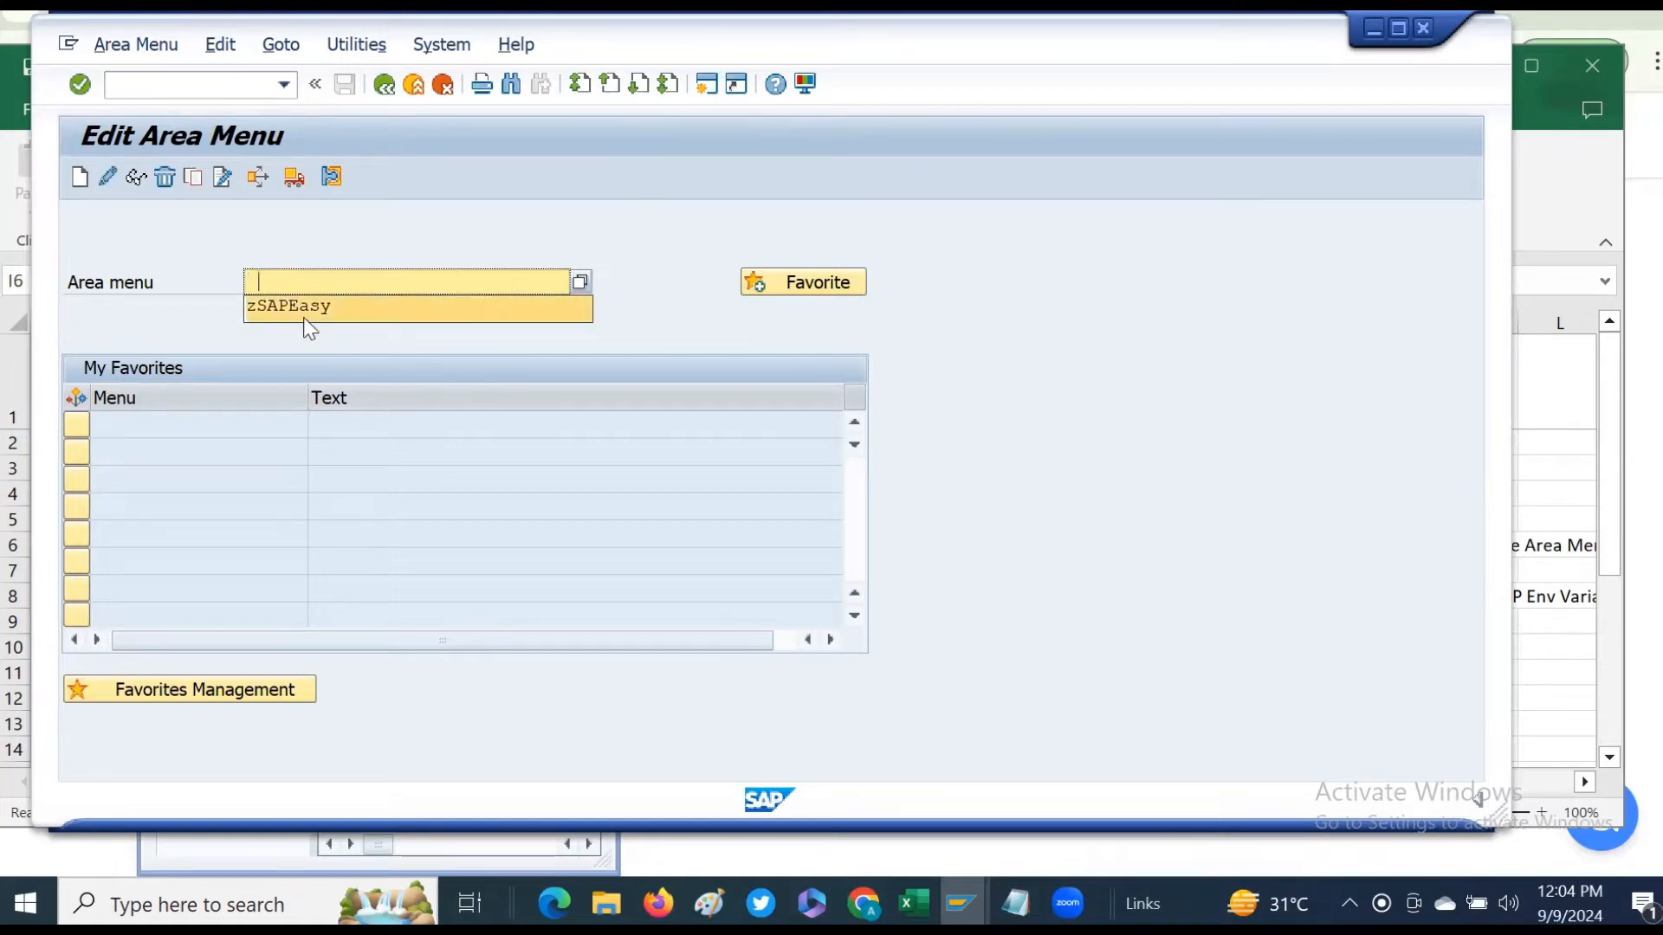
left_click(302, 312)
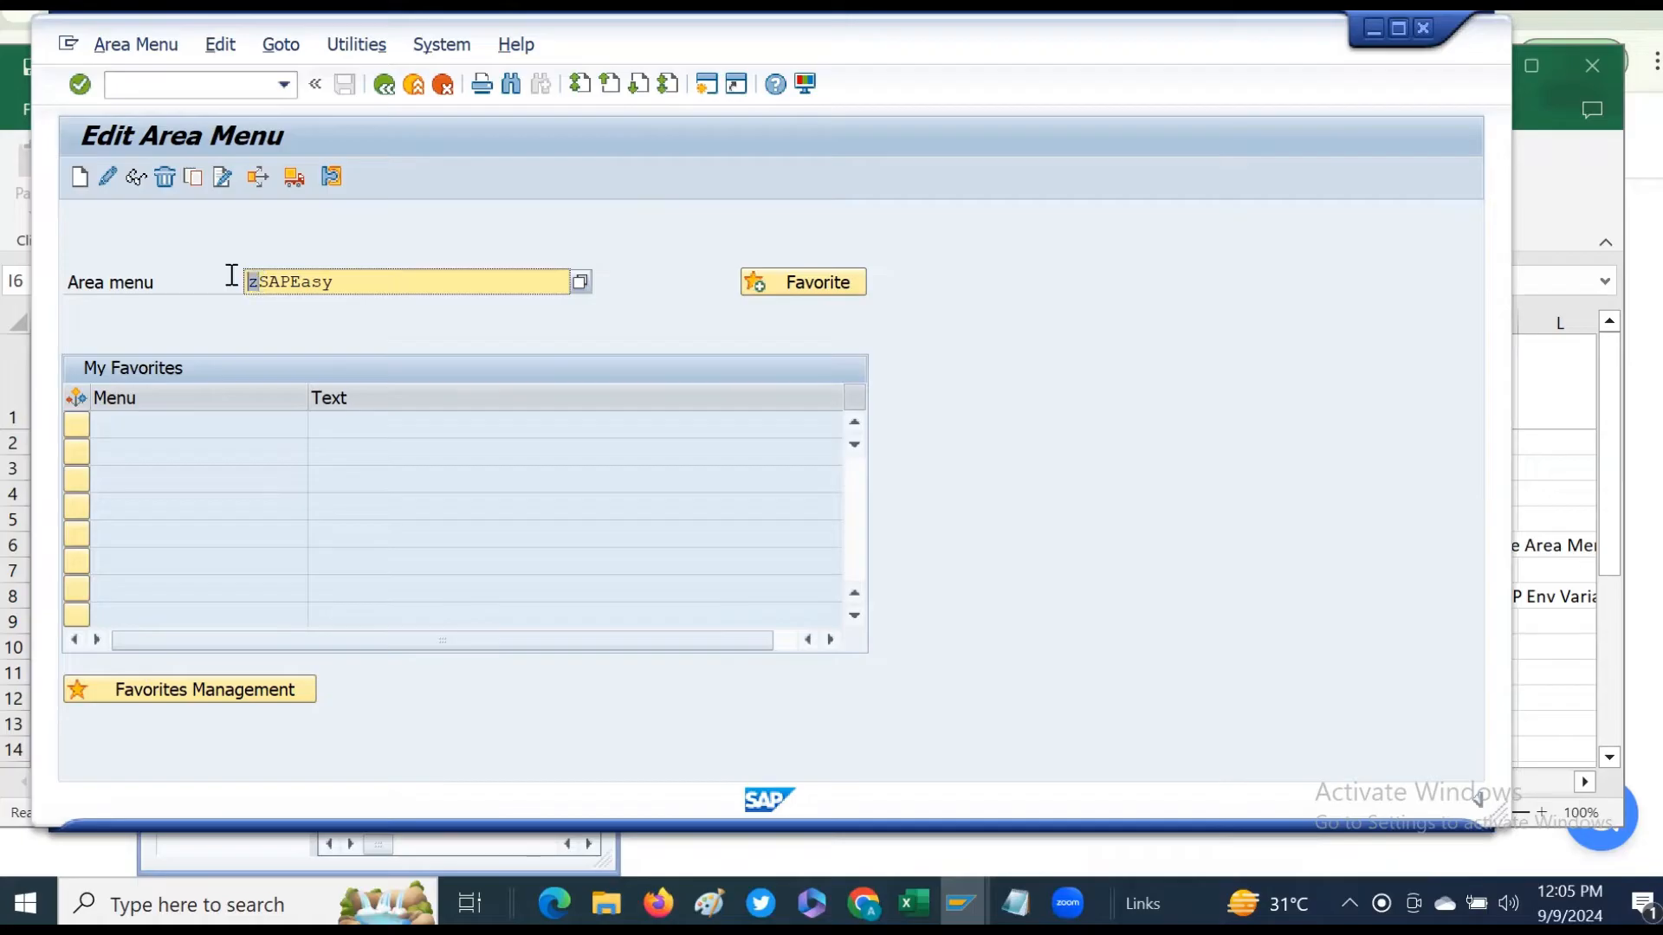
left_click_drag(256, 282, 472, 283)
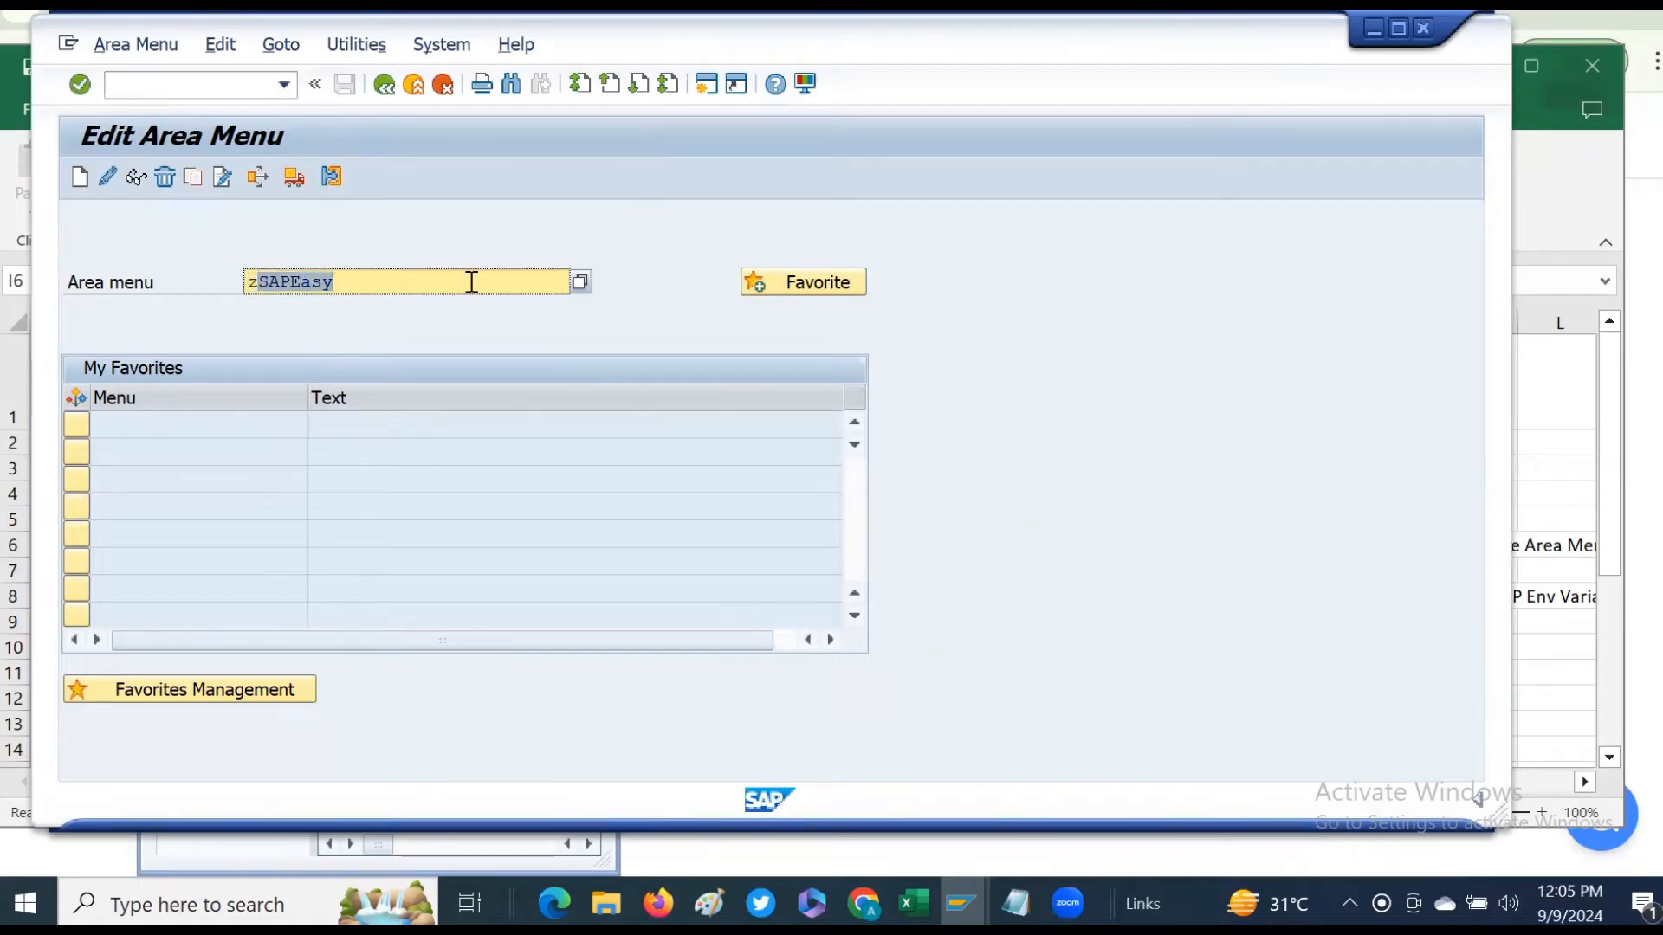
left_click(408, 280)
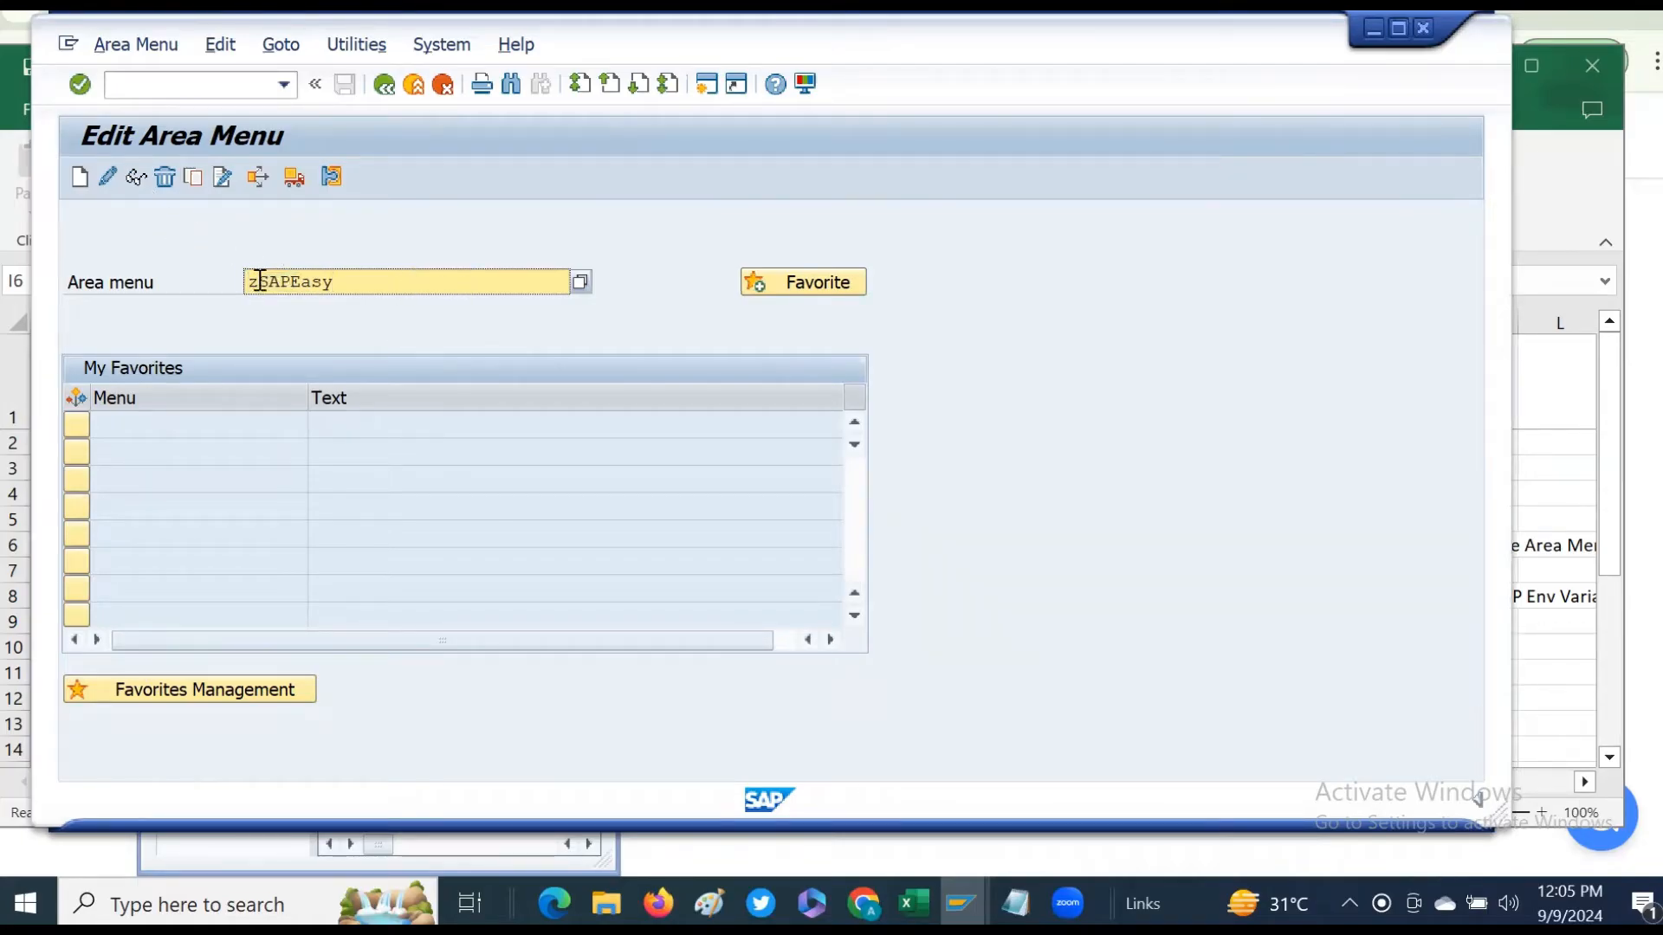
left_click_drag(257, 282, 483, 297)
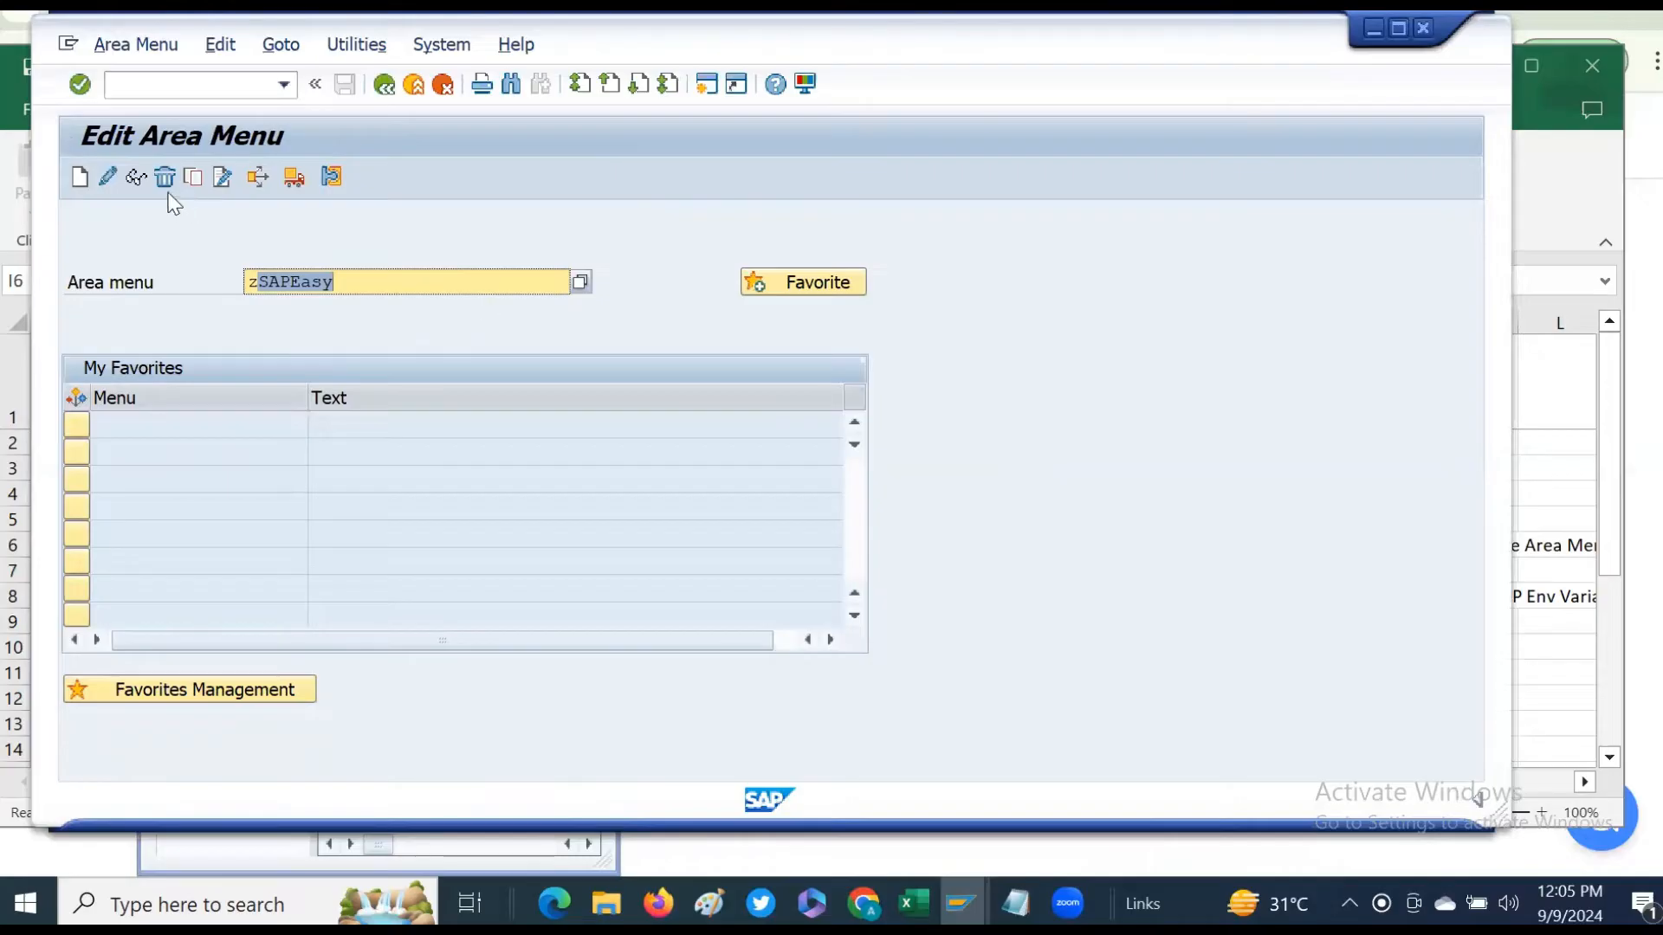
left_click(102, 176)
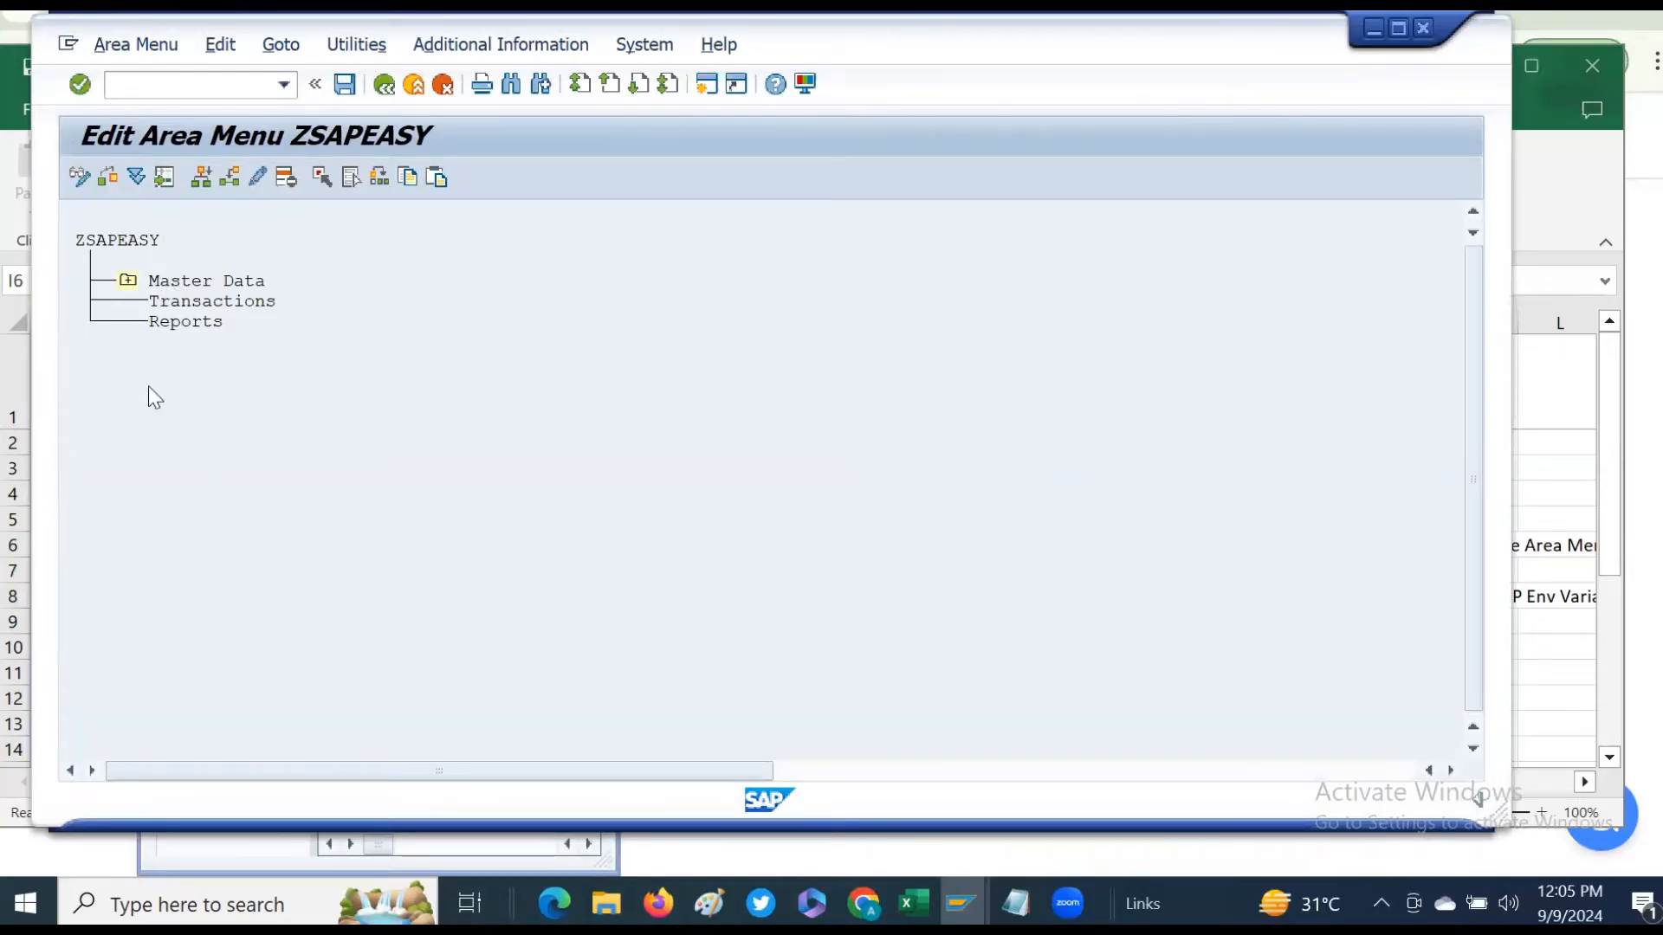
- Expand the Master Data folder in the ZSAPEASY area menu tree
left_click(122, 240)
left_click(196, 281)
left_click(175, 321)
left_click(155, 302)
left_click(129, 280)
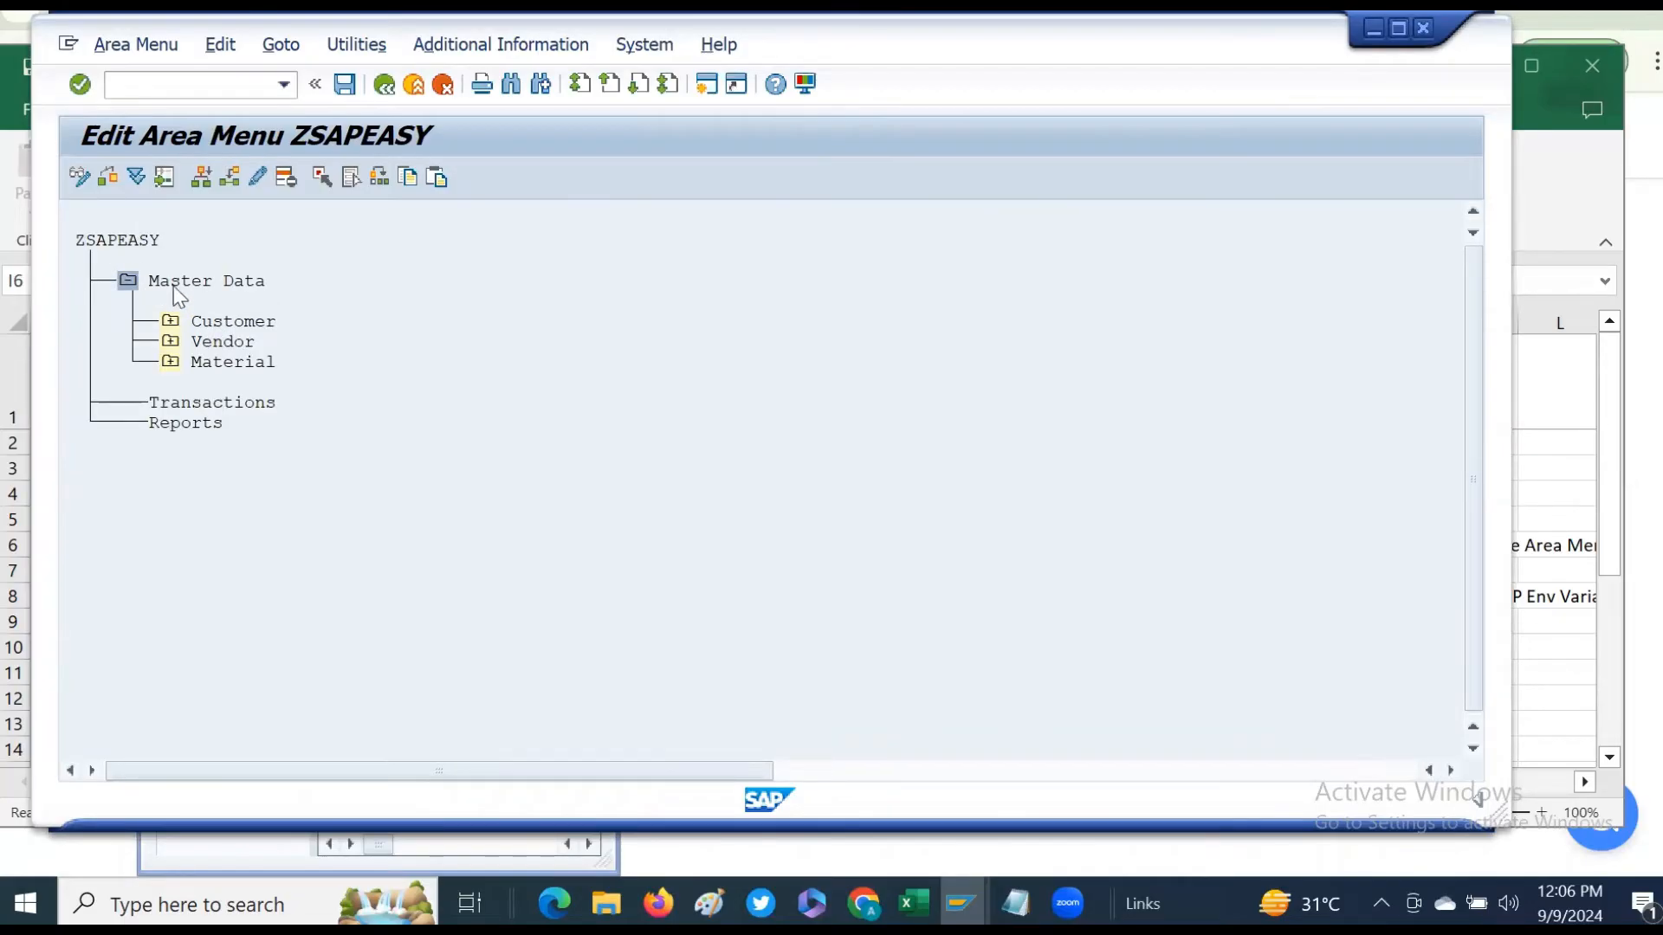
- Expand the Customer folder and open its first transaction entry for editing
left_click(218, 322)
left_click(170, 324)
left_click(170, 322)
double_click(294, 363)
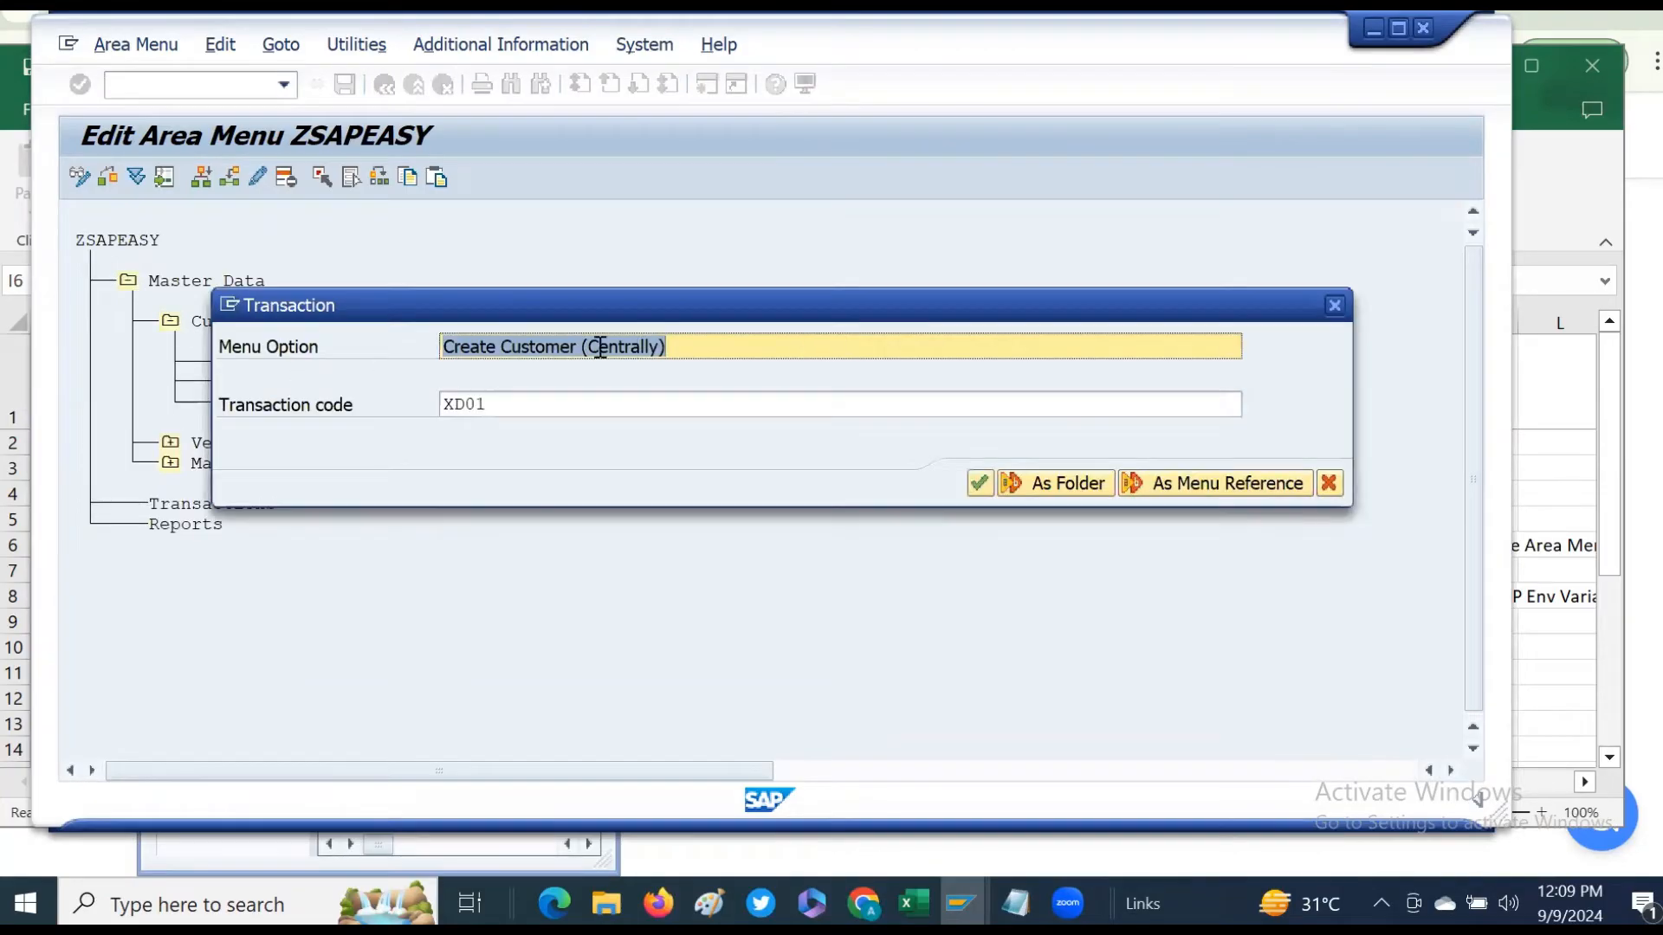
- Rename the first Customer transaction's menu option to Create Customer and confirm
left_click_drag(578, 346, 883, 350)
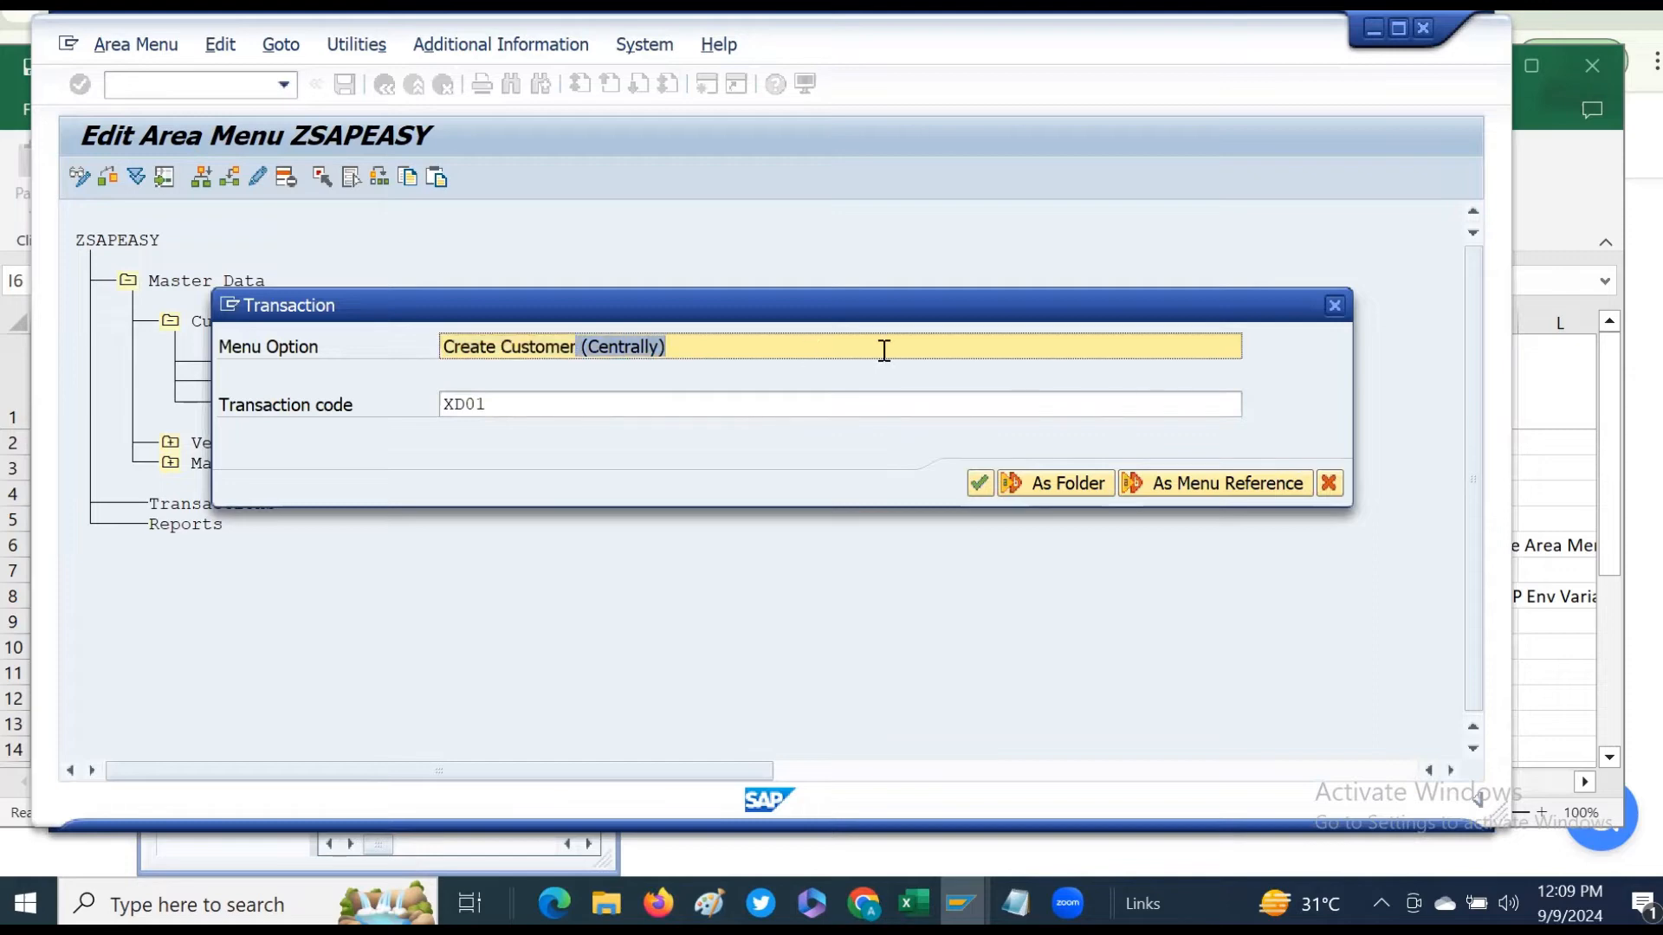
key("Delete")
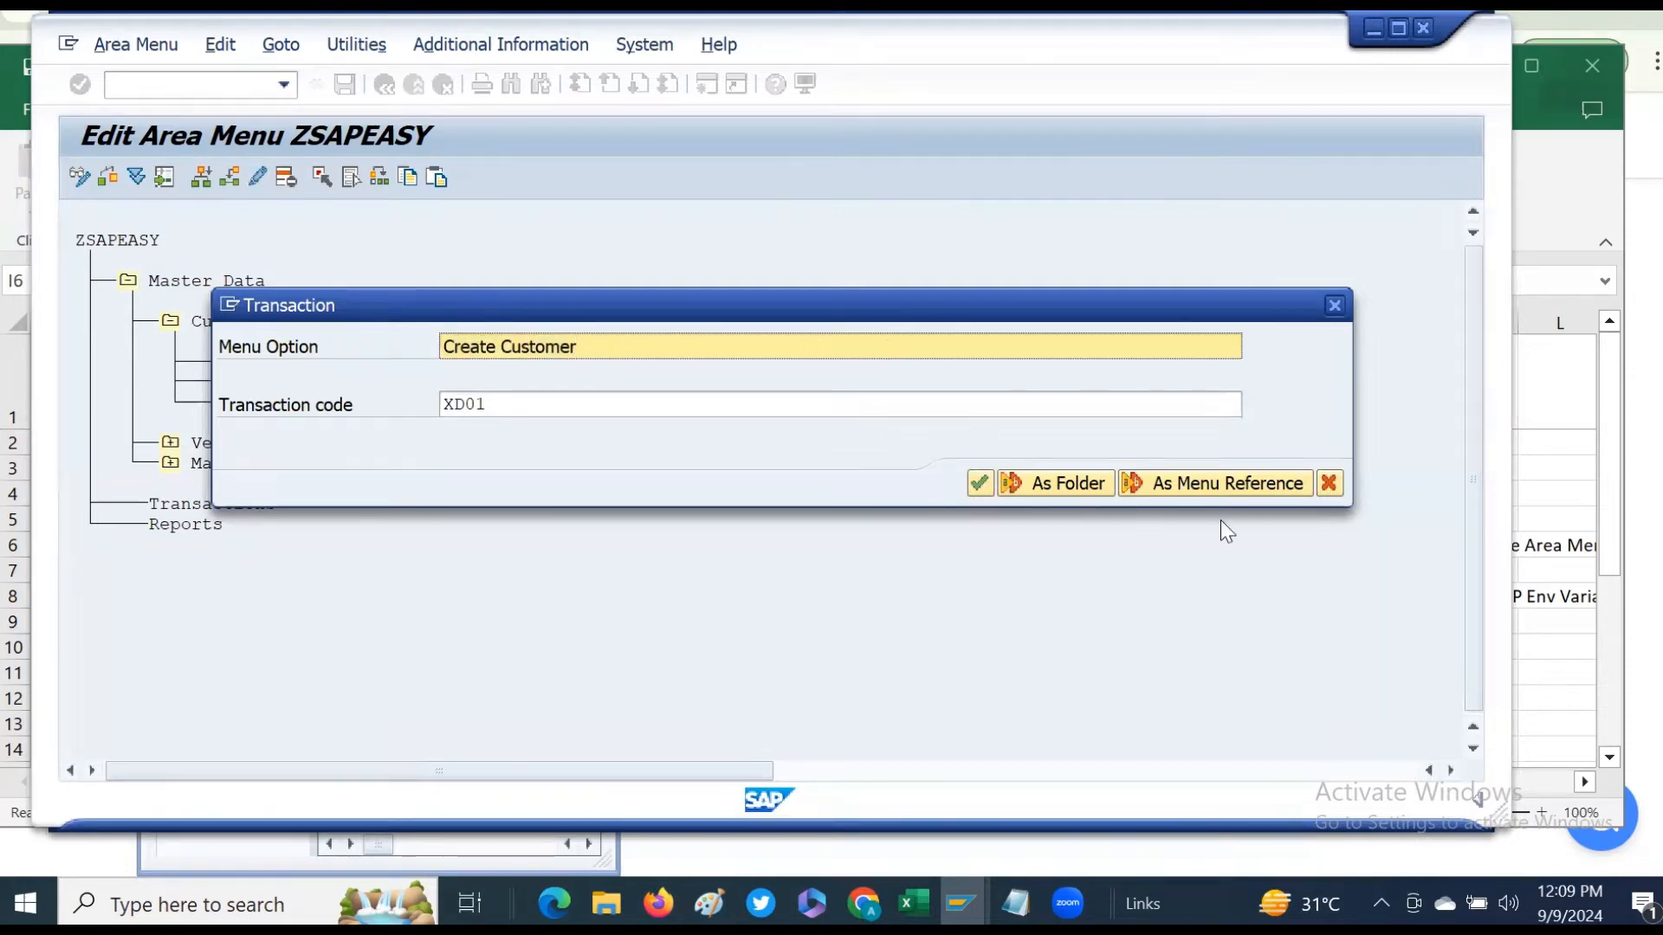
left_click(978, 482)
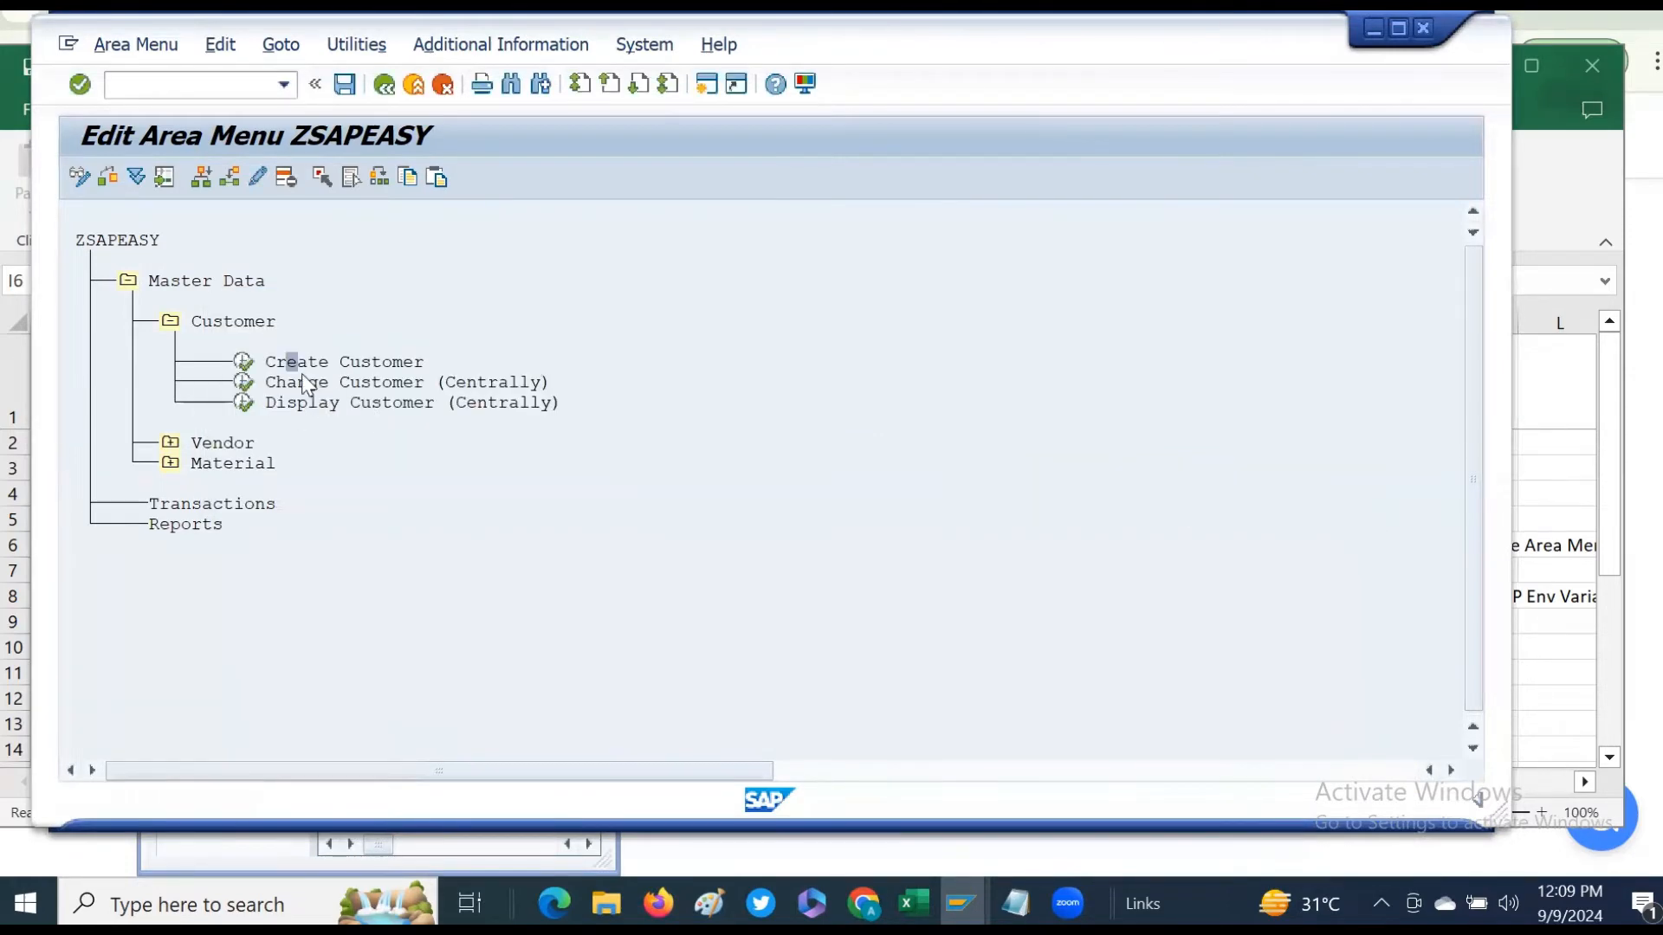
- Expand and collapse the Vendor, Material and Customer folders to review their transaction entries
left_click(170, 442)
left_click(171, 443)
left_click(170, 464)
left_click(170, 463)
left_click(170, 442)
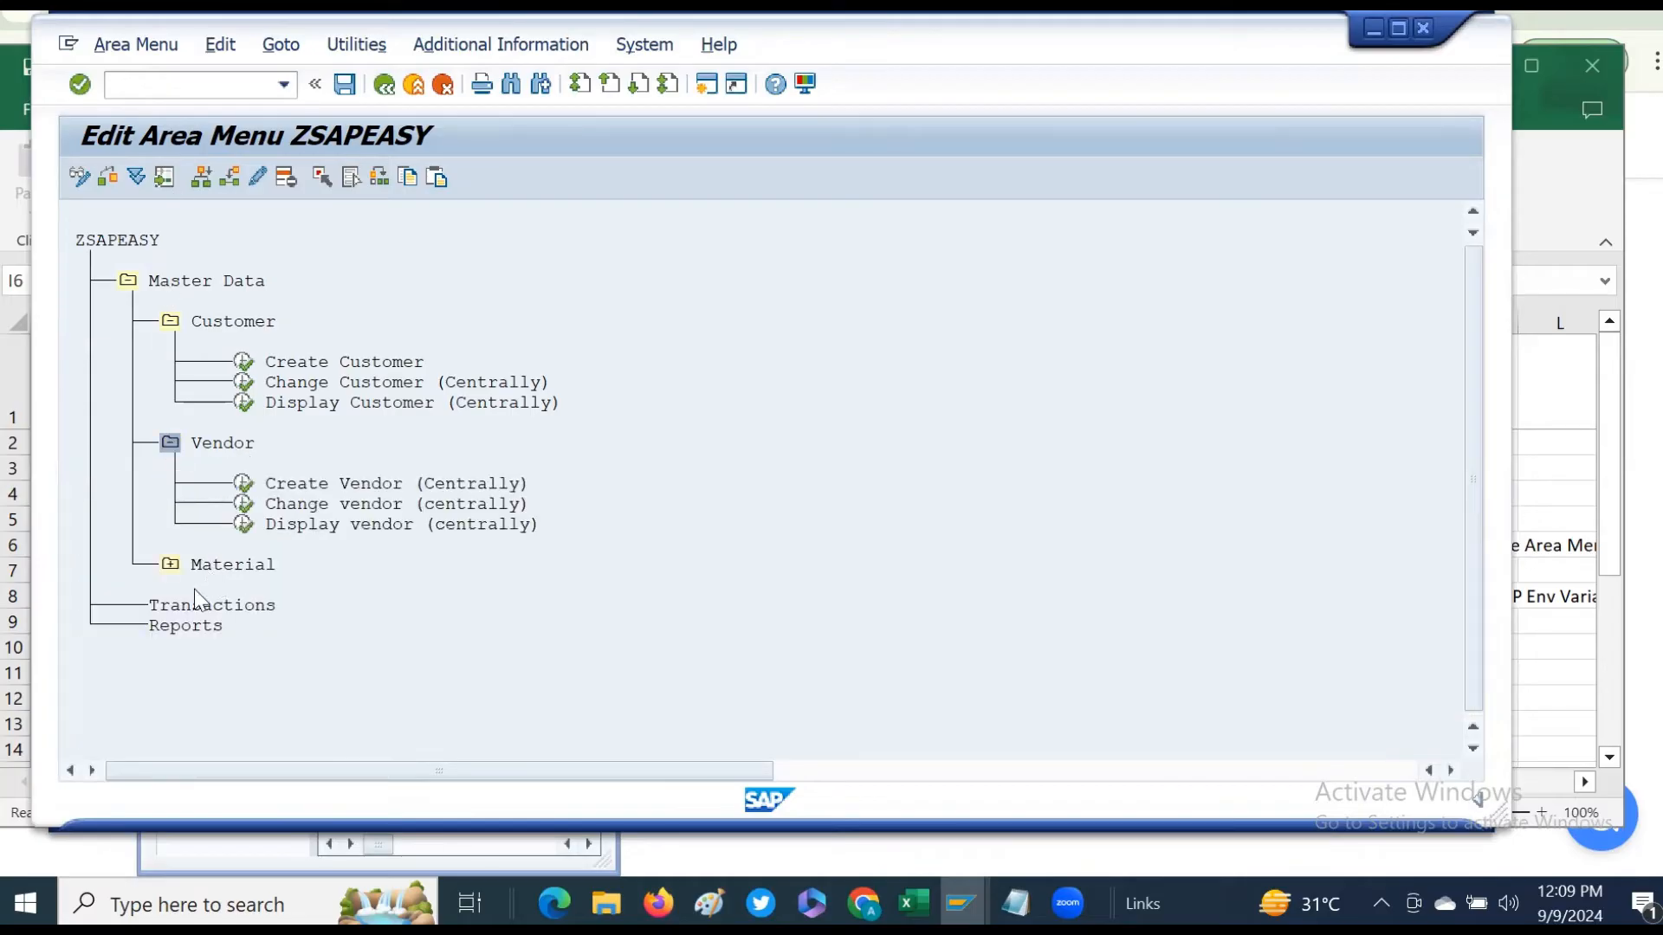
left_click(171, 443)
left_click(170, 322)
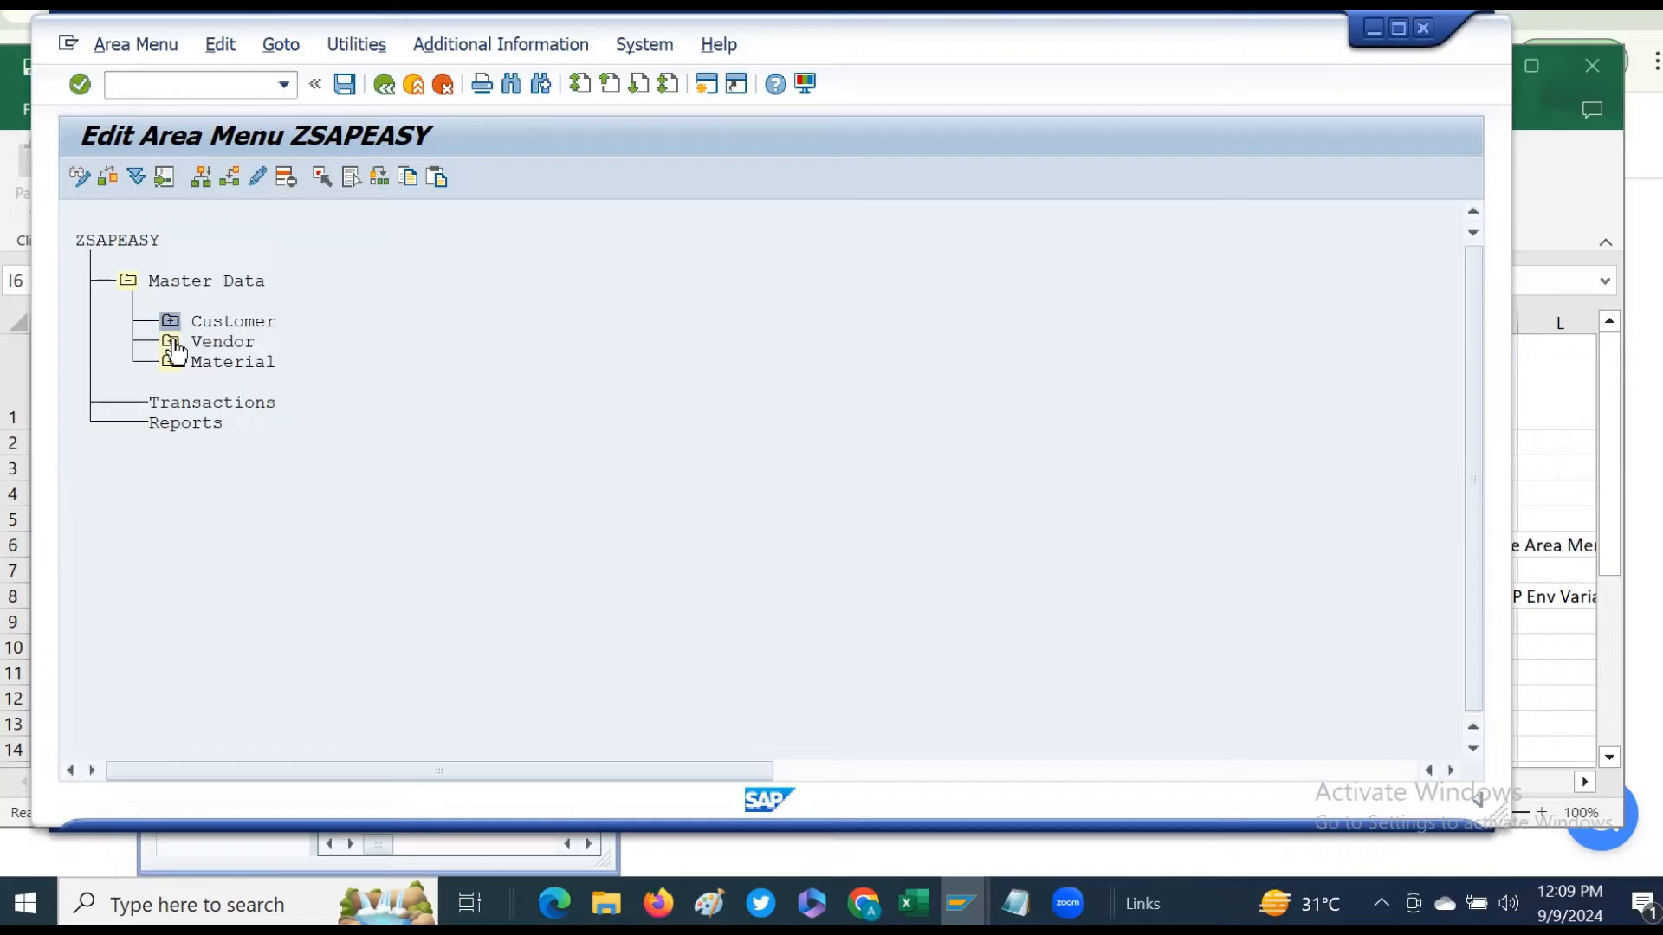
- Add a new entry named Data Tools directly under the ZSAPEASY root
left_click(165, 404)
left_click(90, 240)
left_click(201, 177)
left_click(763, 307)
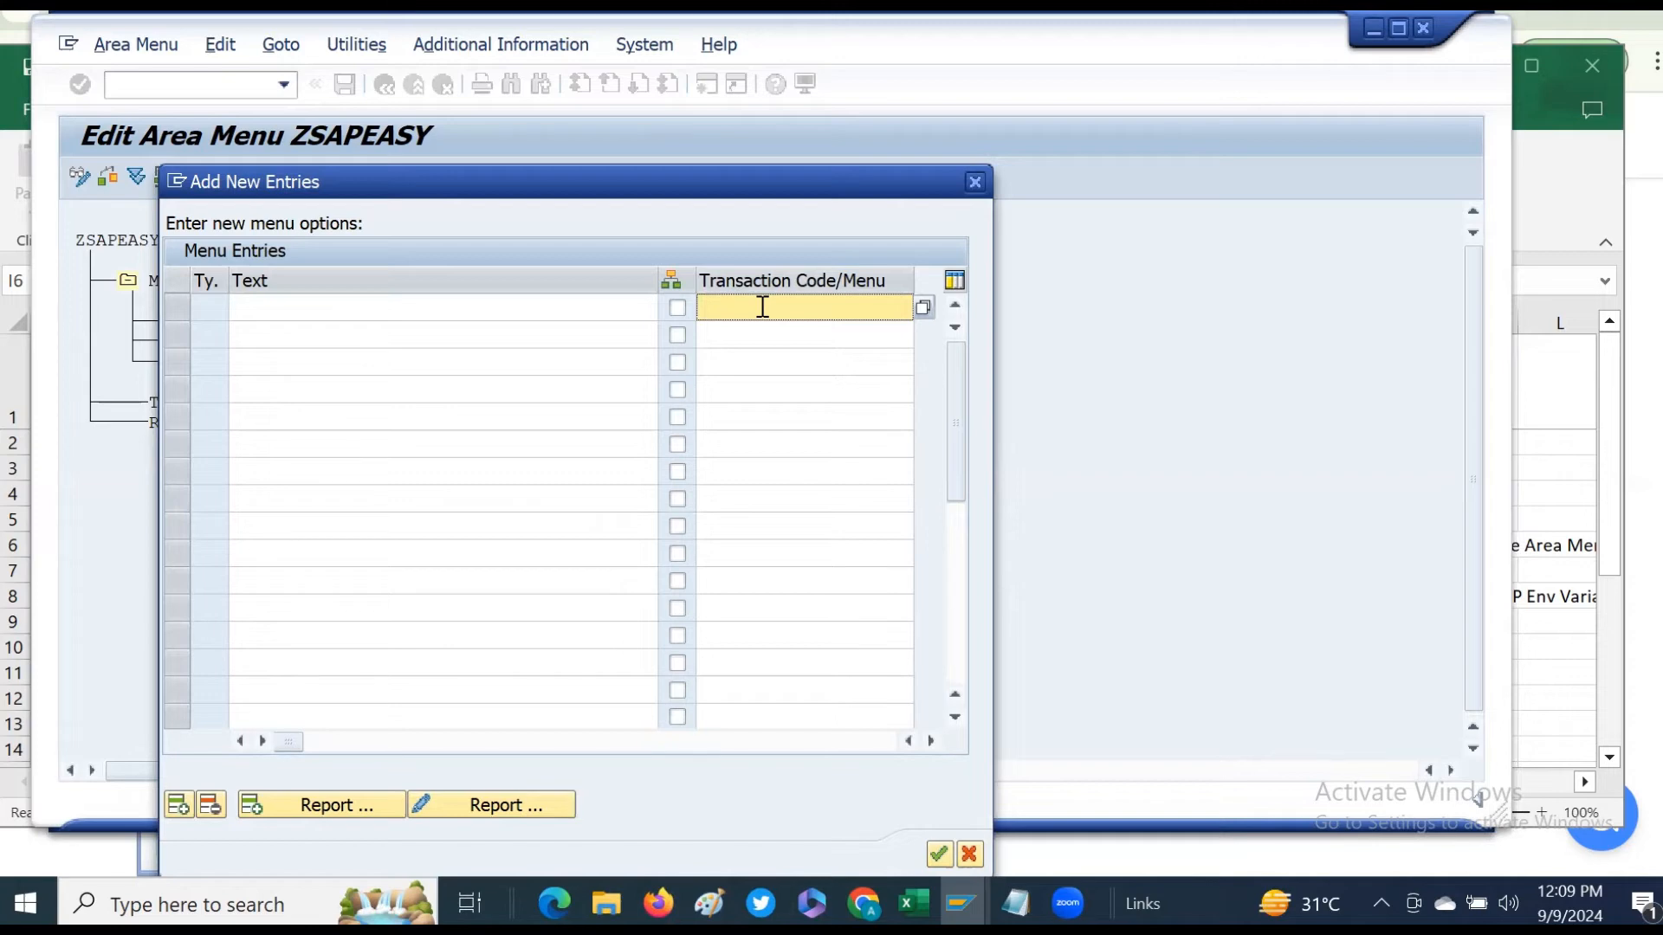
type("se11")
left_click_drag(813, 306, 536, 310)
key("ctrl+x")
left_click(258, 303)
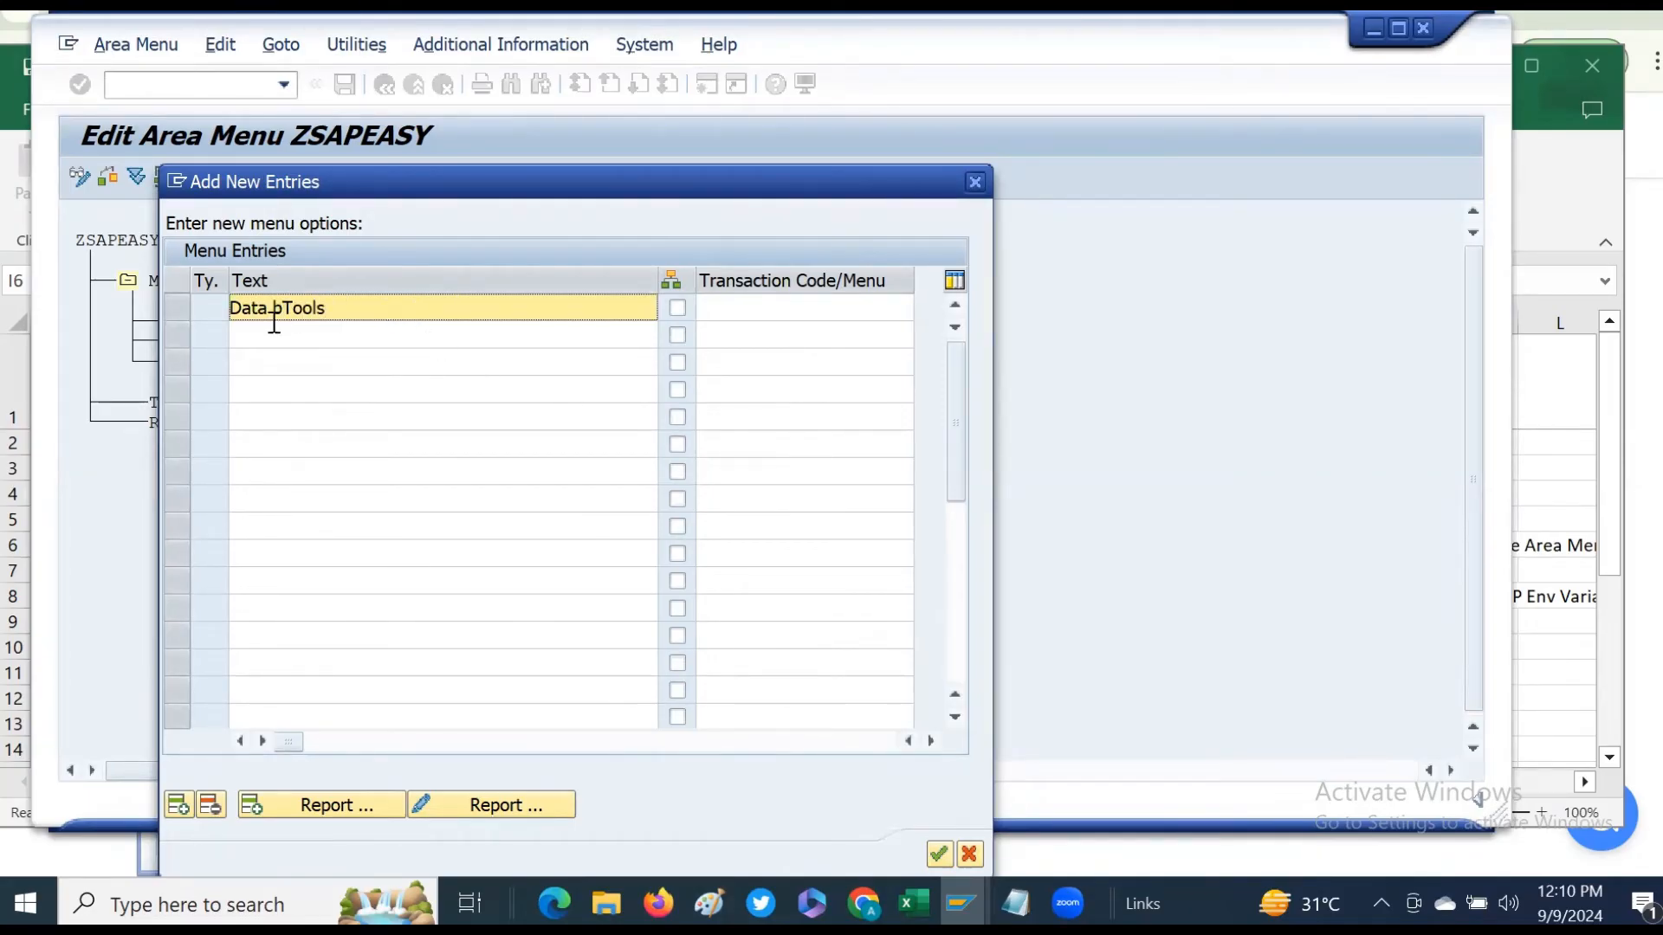
key("Left")
key("Left")
key("Left")
key("Left")
key("Left")
key("BackSpace")
left_click_drag(557, 190, 583, 103)
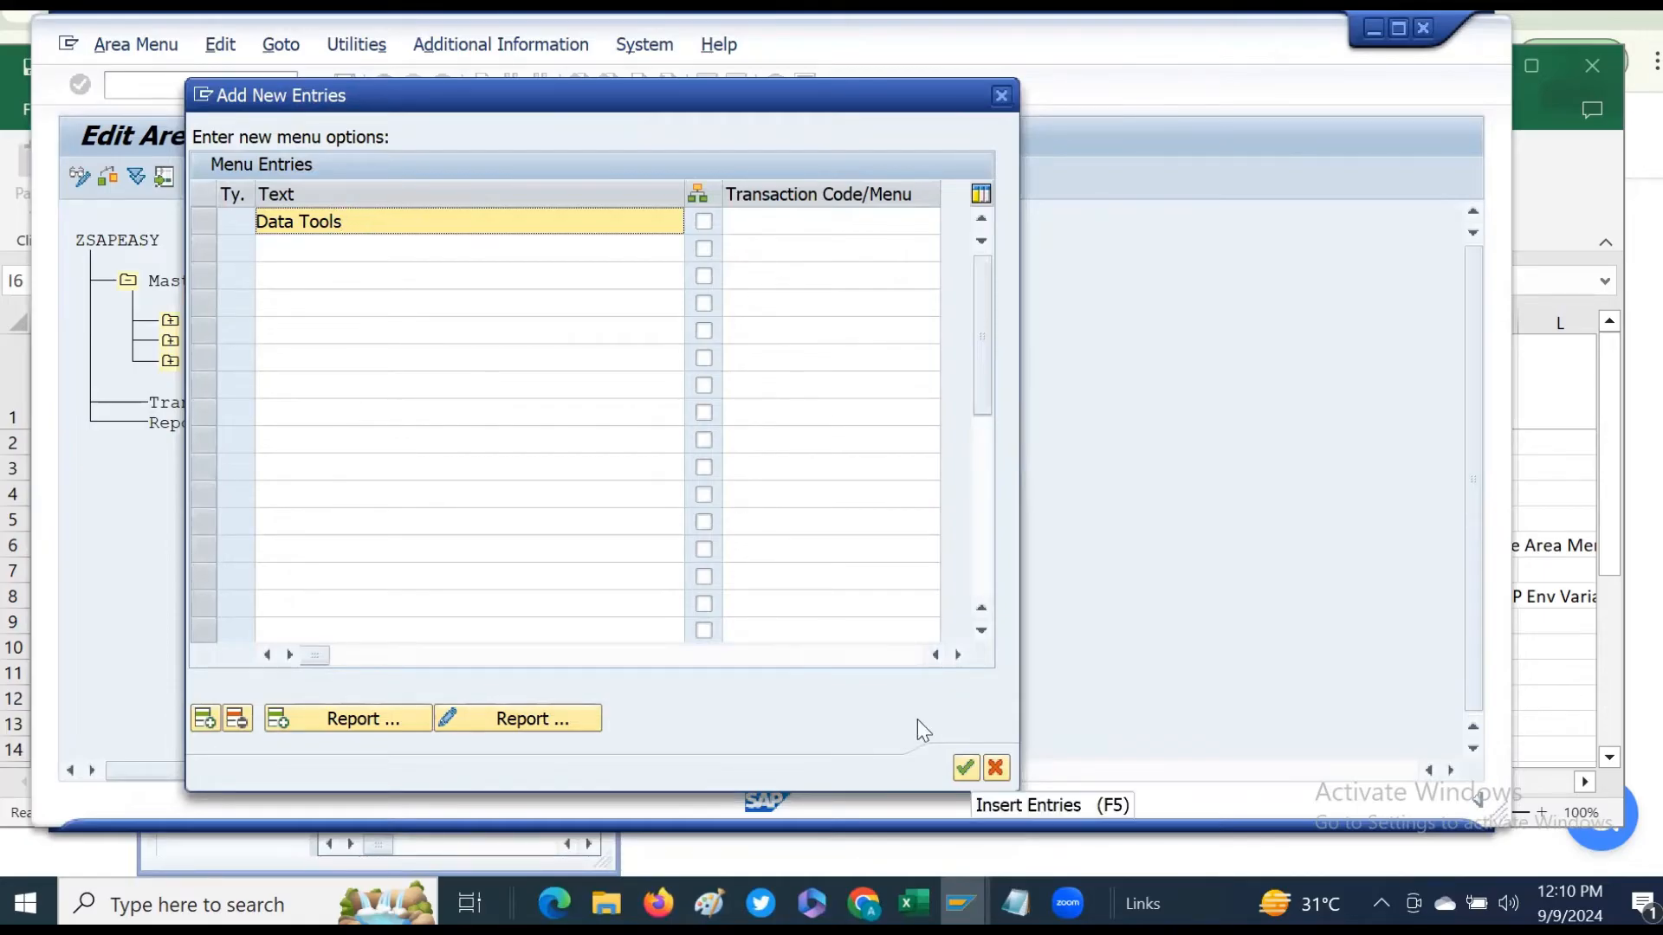
left_click(965, 769)
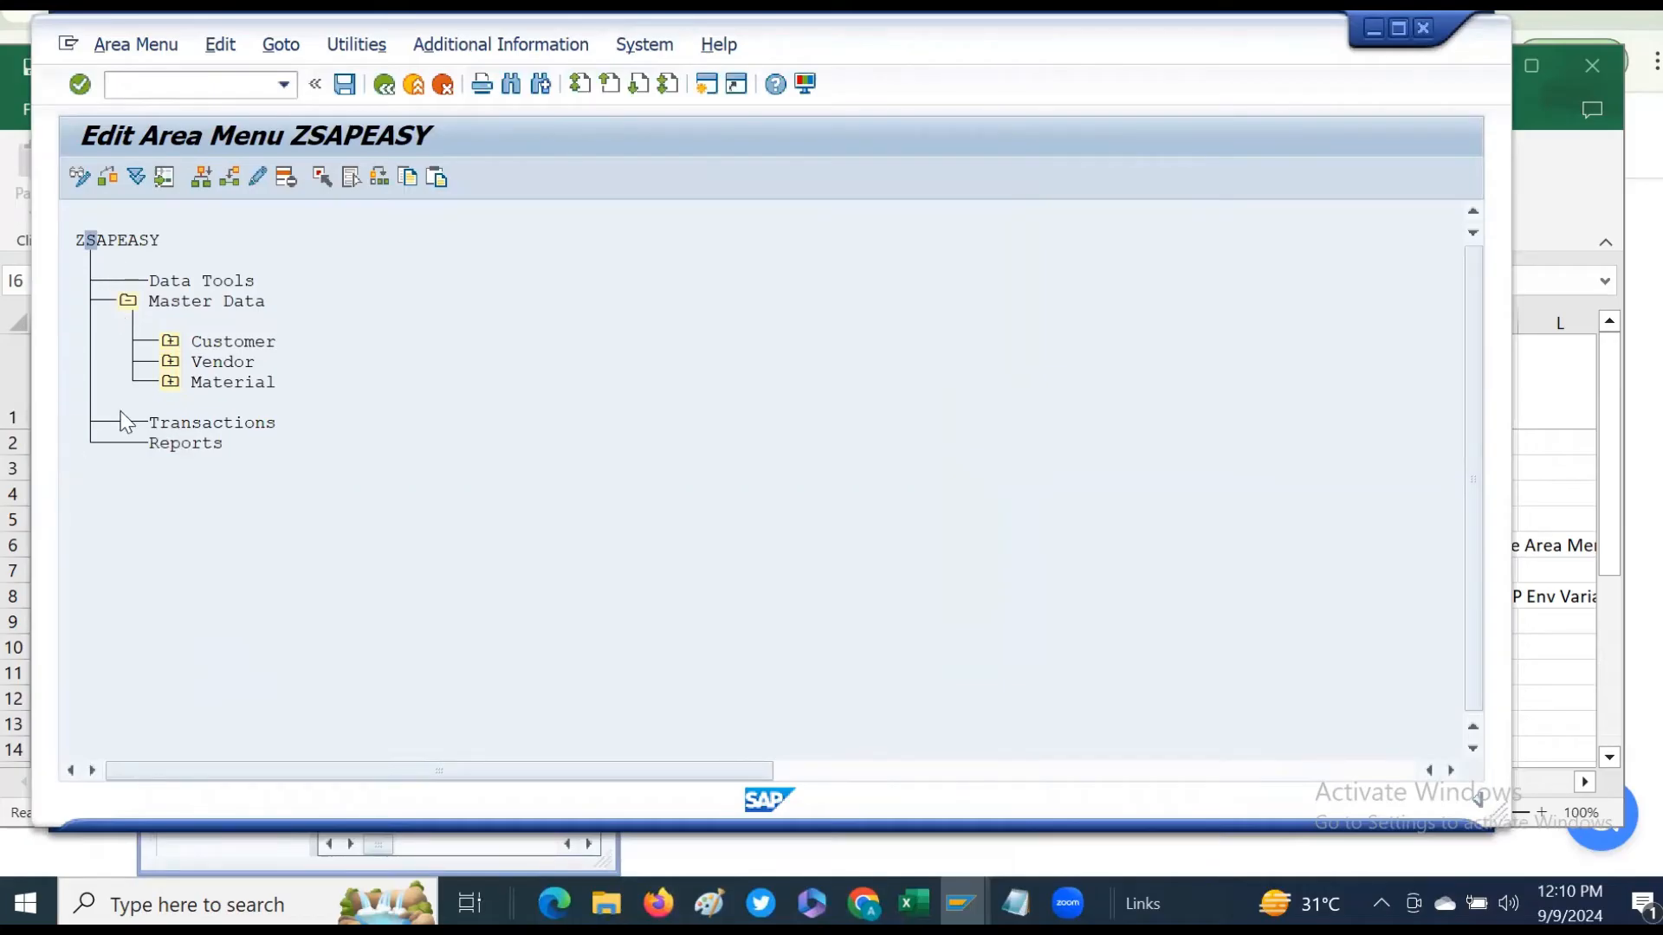
- Open the Data Tools entry's properties and close them without changes
left_click(164, 281)
double_click(185, 284)
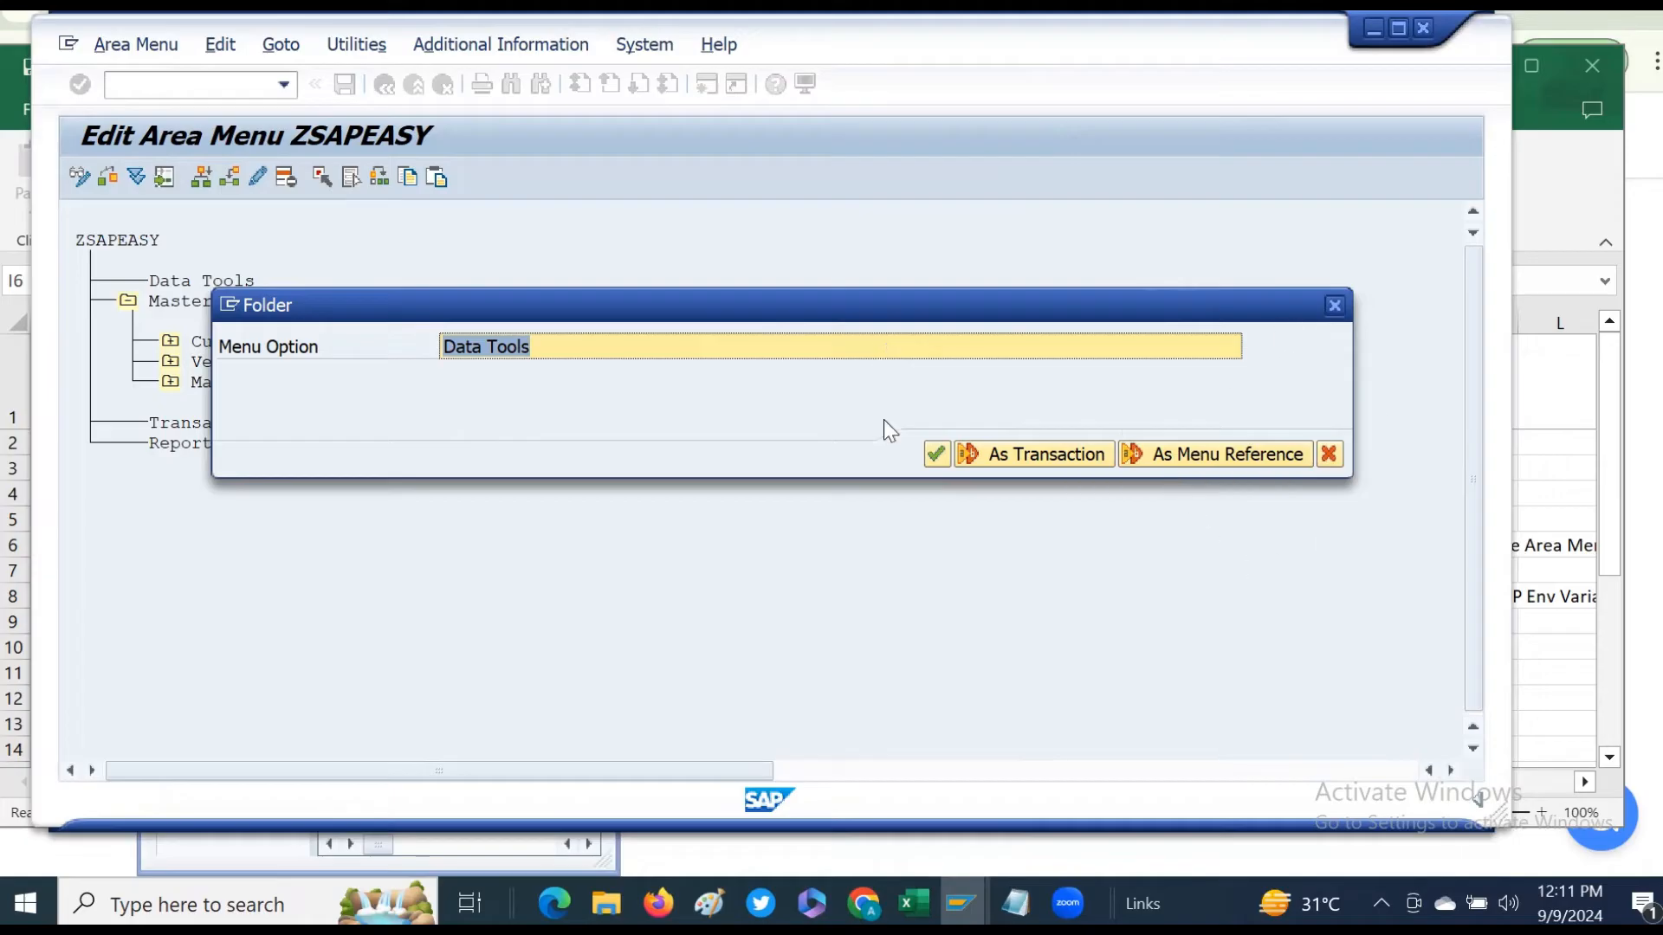
left_click(551, 350)
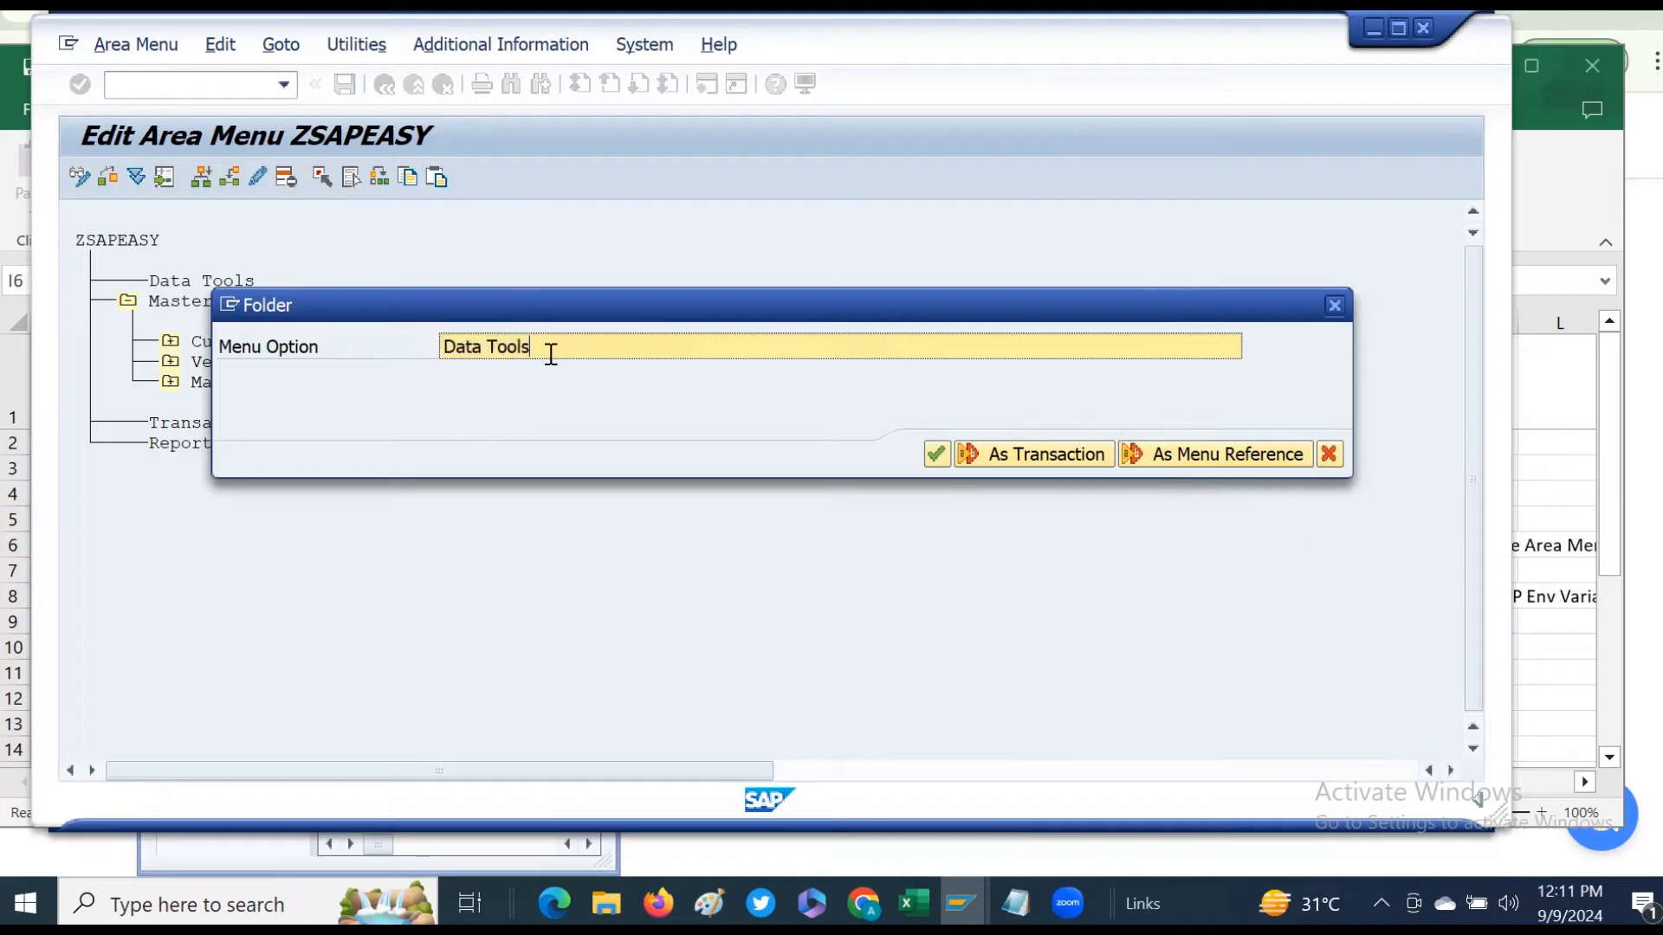
left_click(1335, 308)
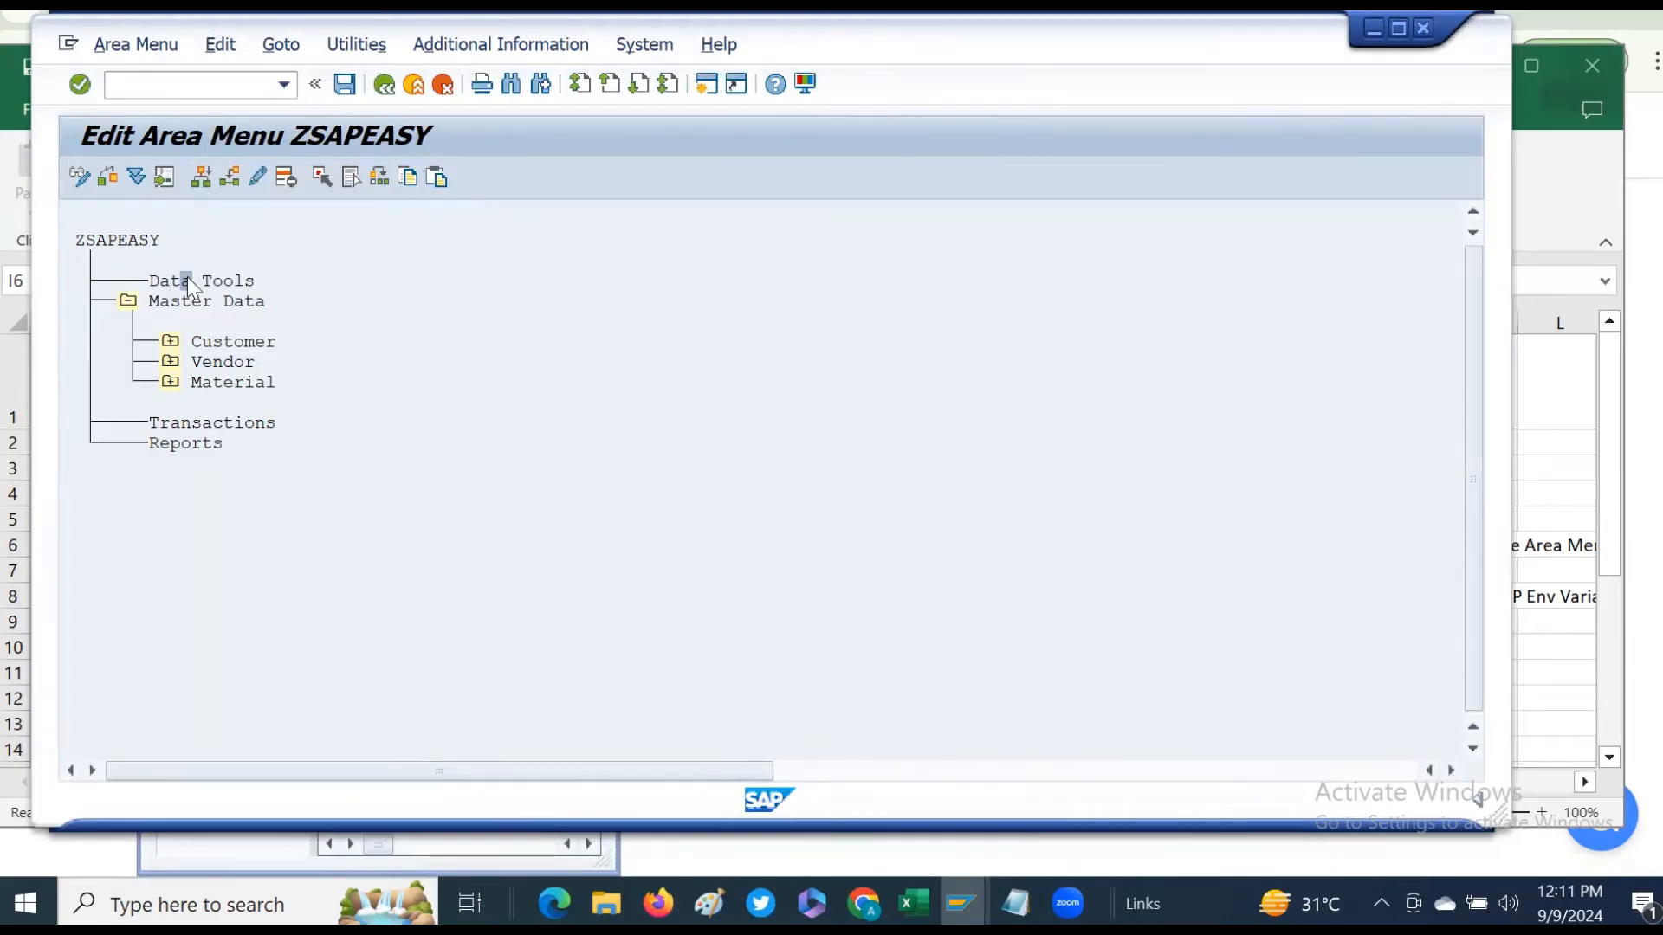
- Add transactions SE11 and SE16 as entries under Data Tools and confirm them
left_click(204, 176)
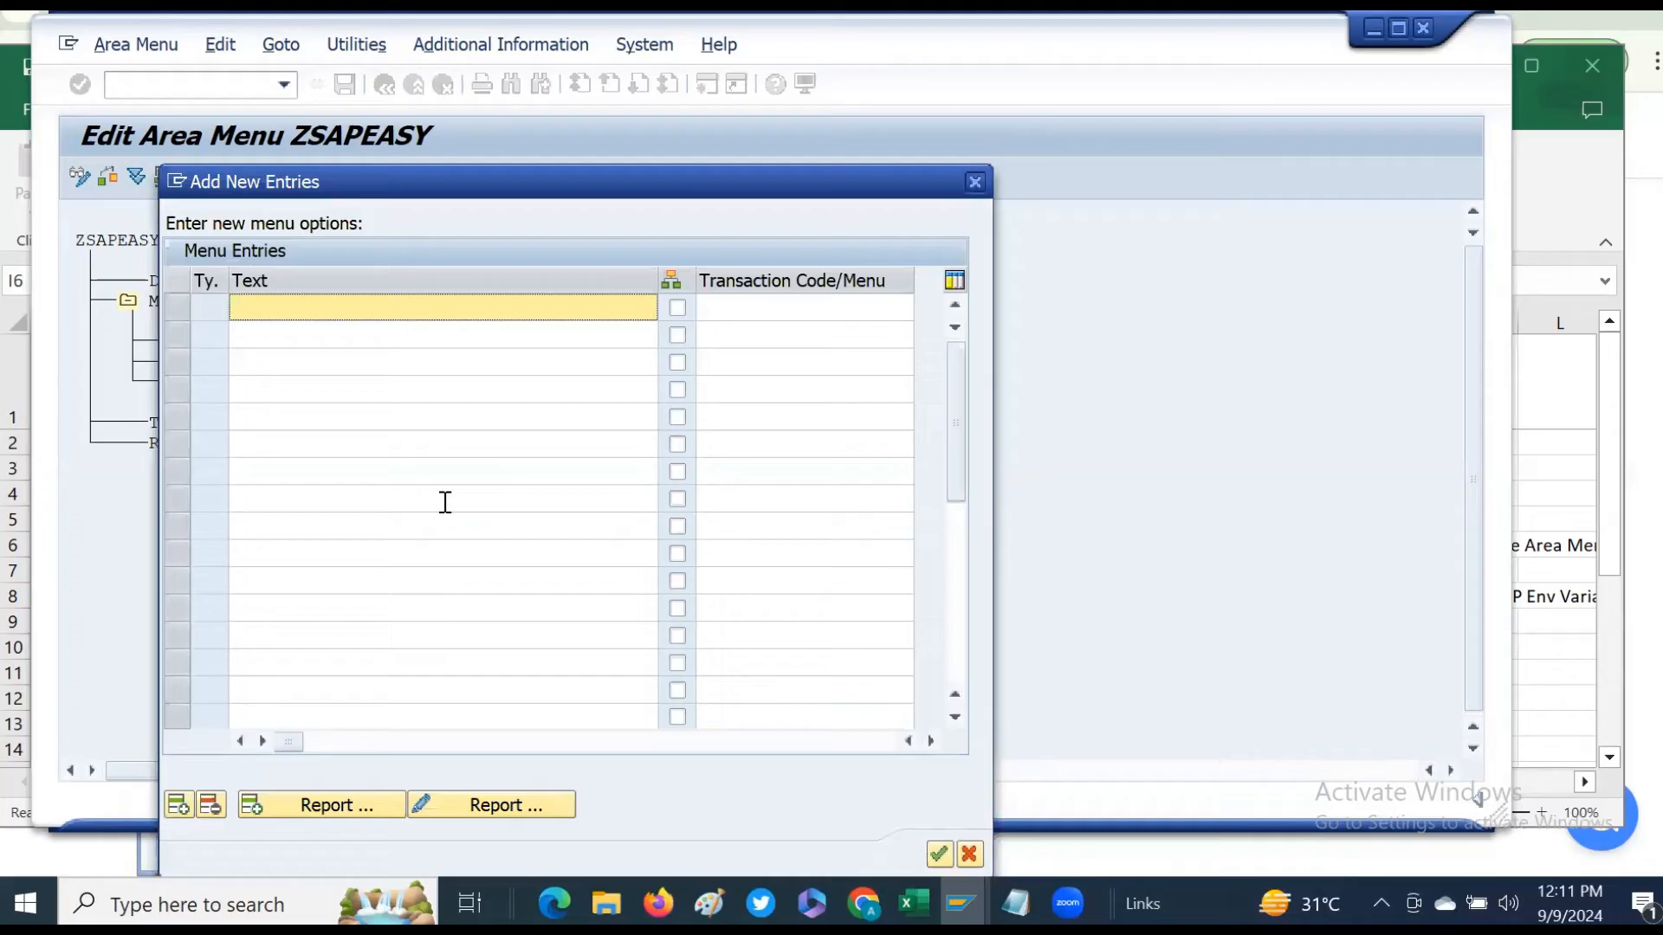
left_click(770, 324)
left_click(770, 306)
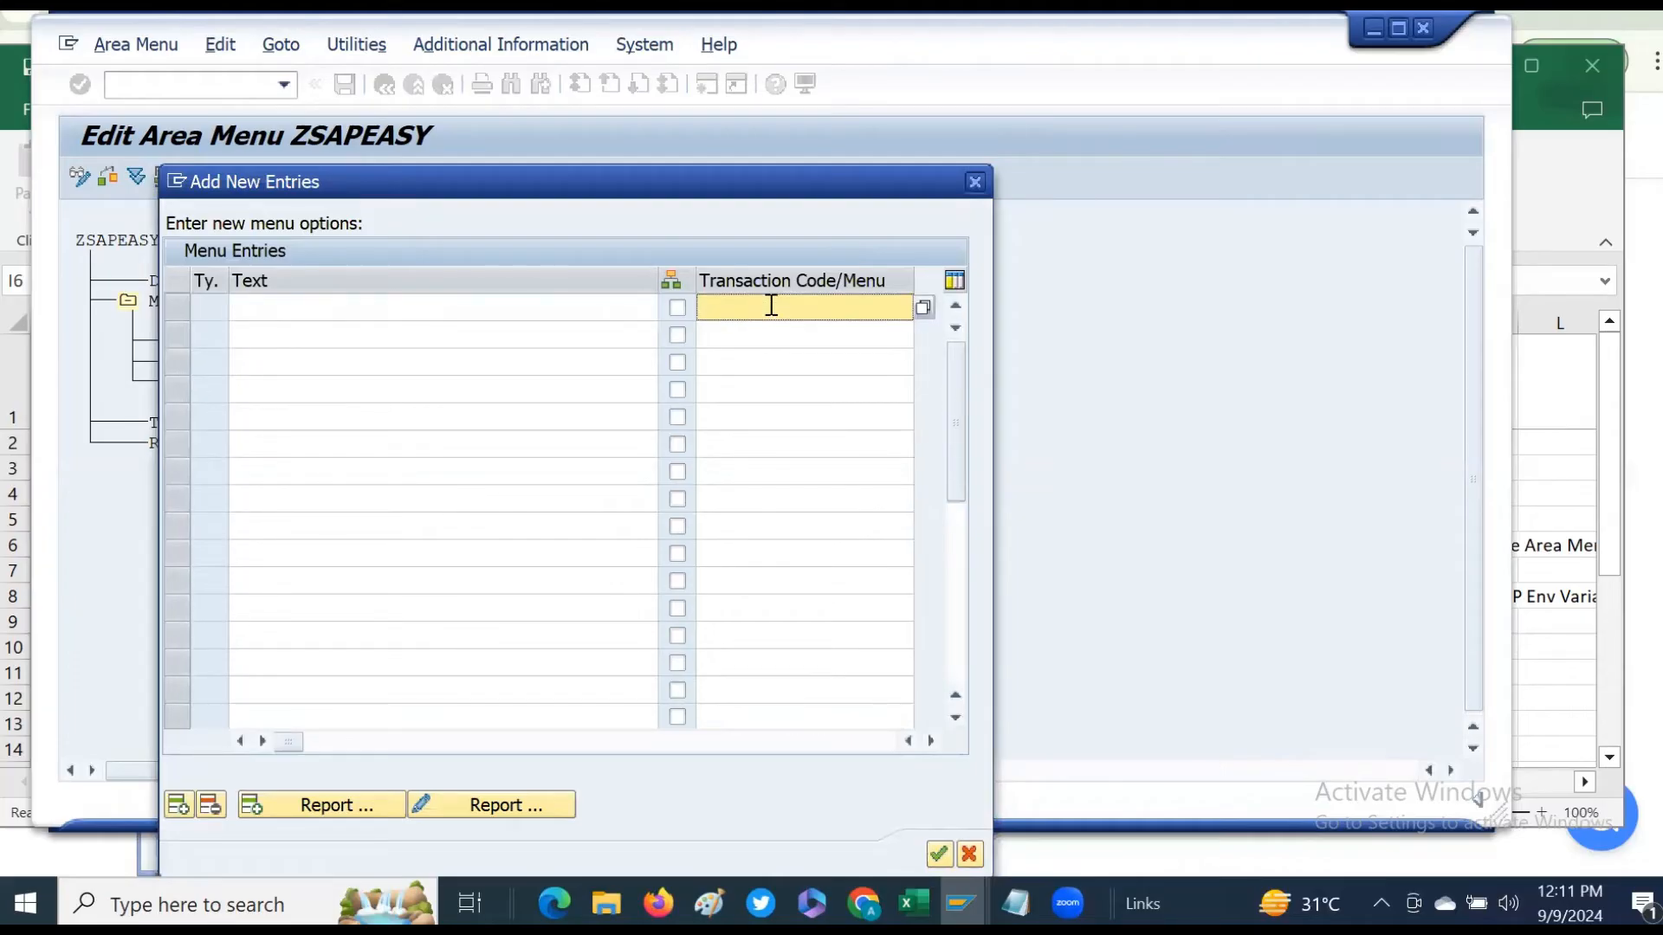
type("se11")
key("Return")
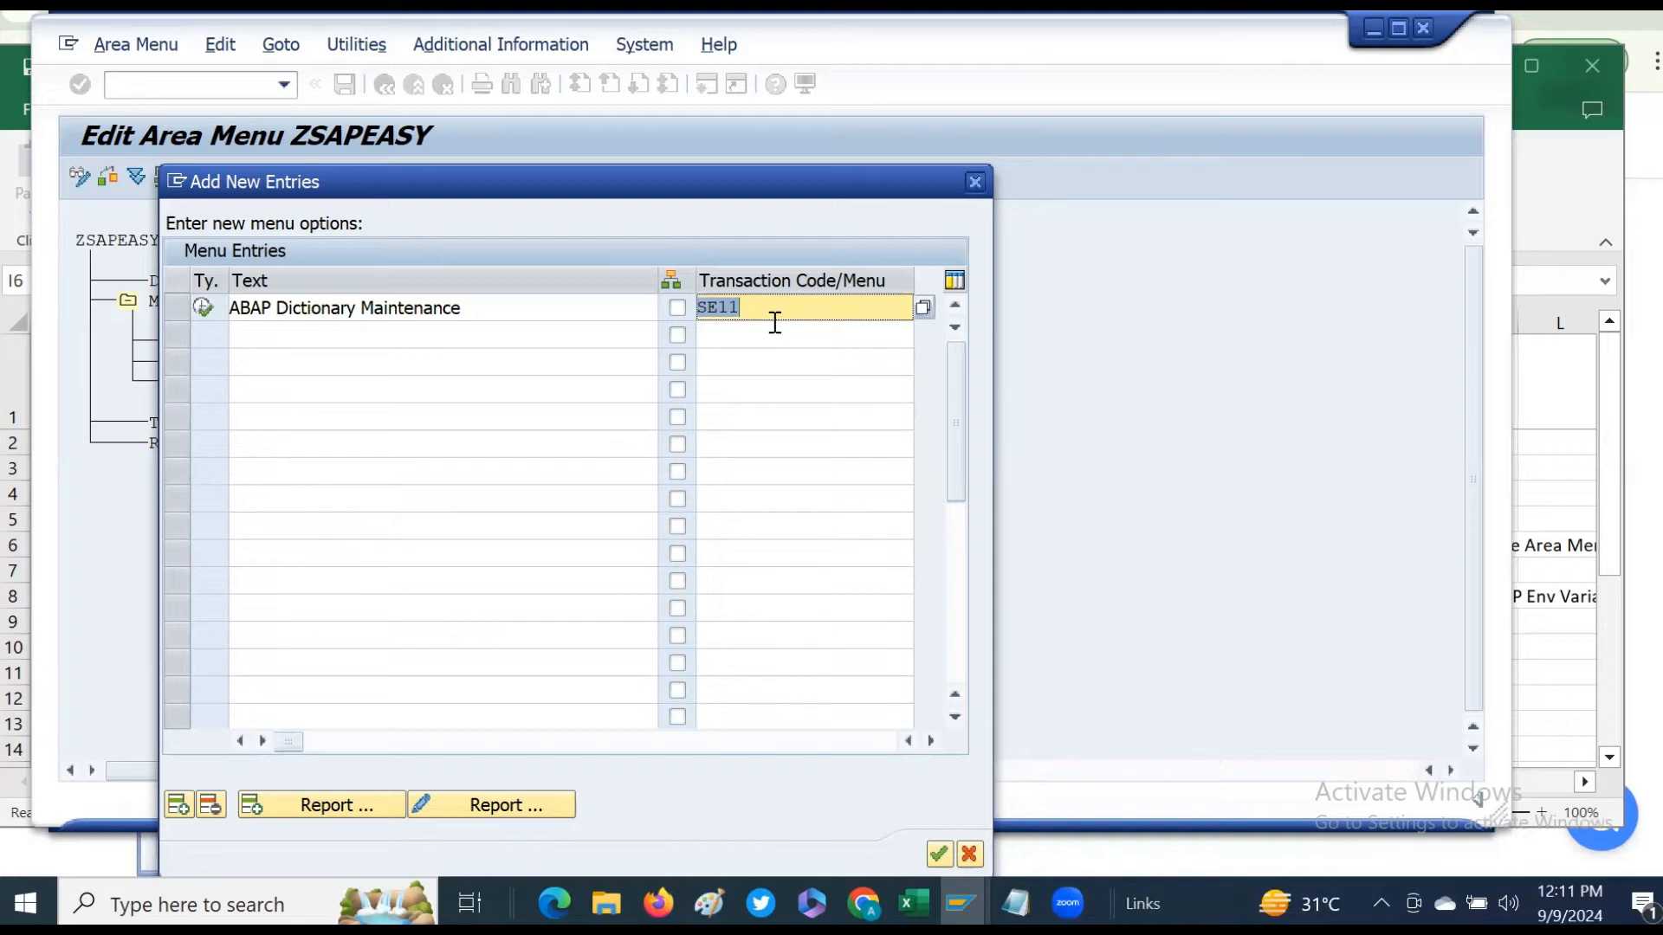
left_click(730, 338)
type("se16")
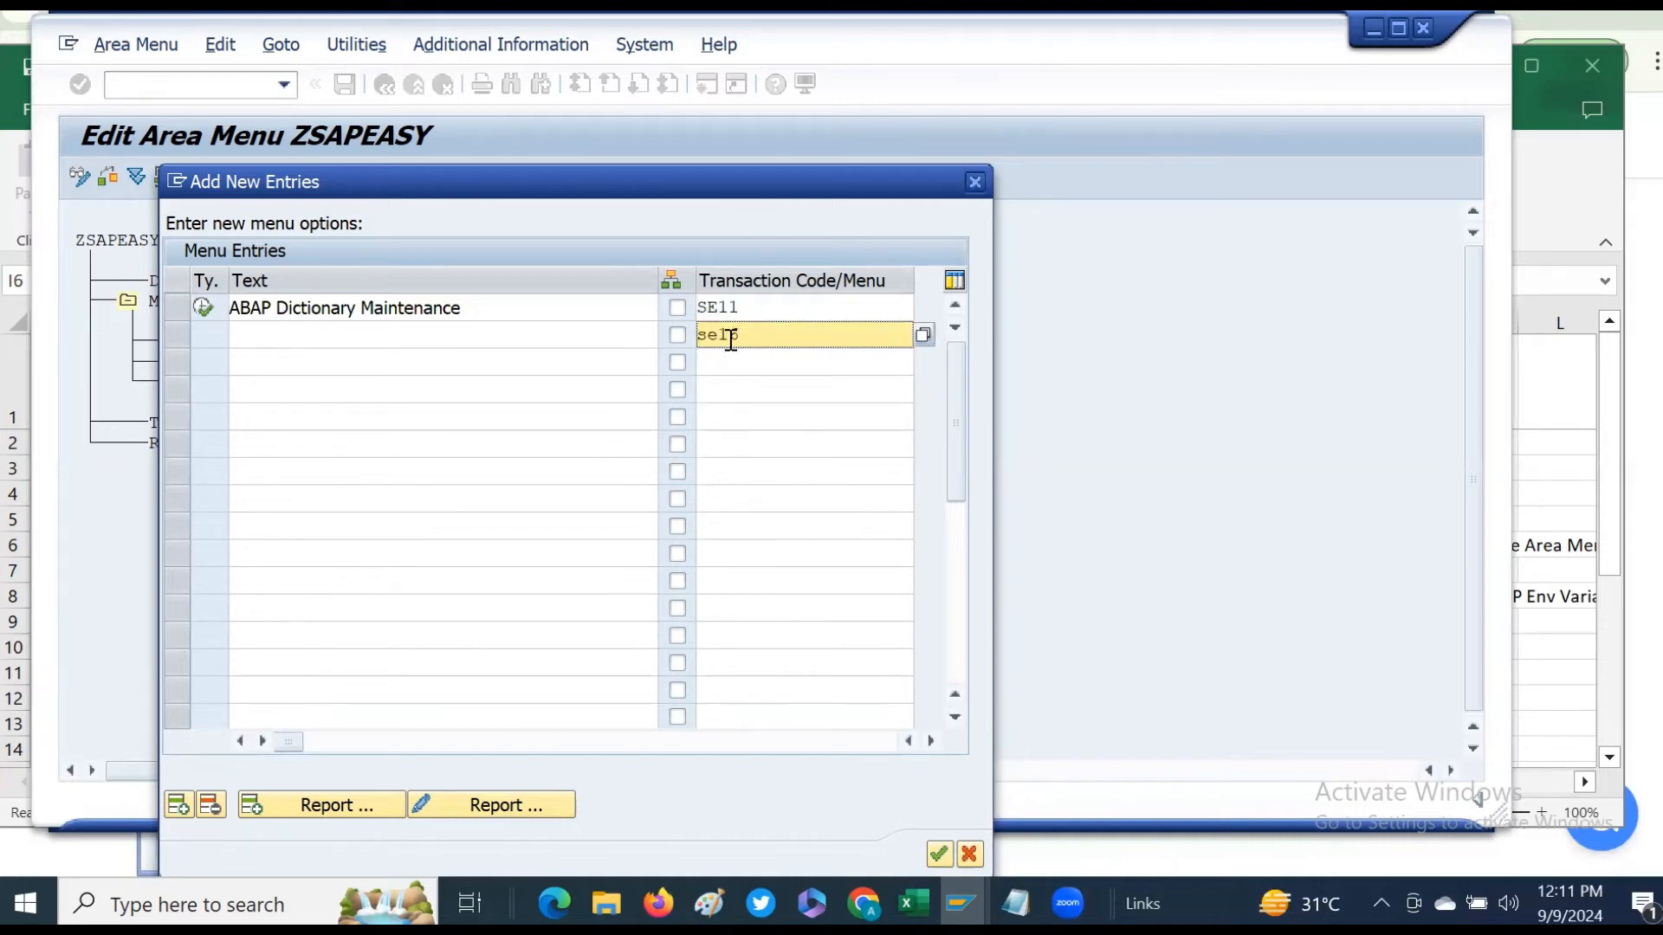
key("Return")
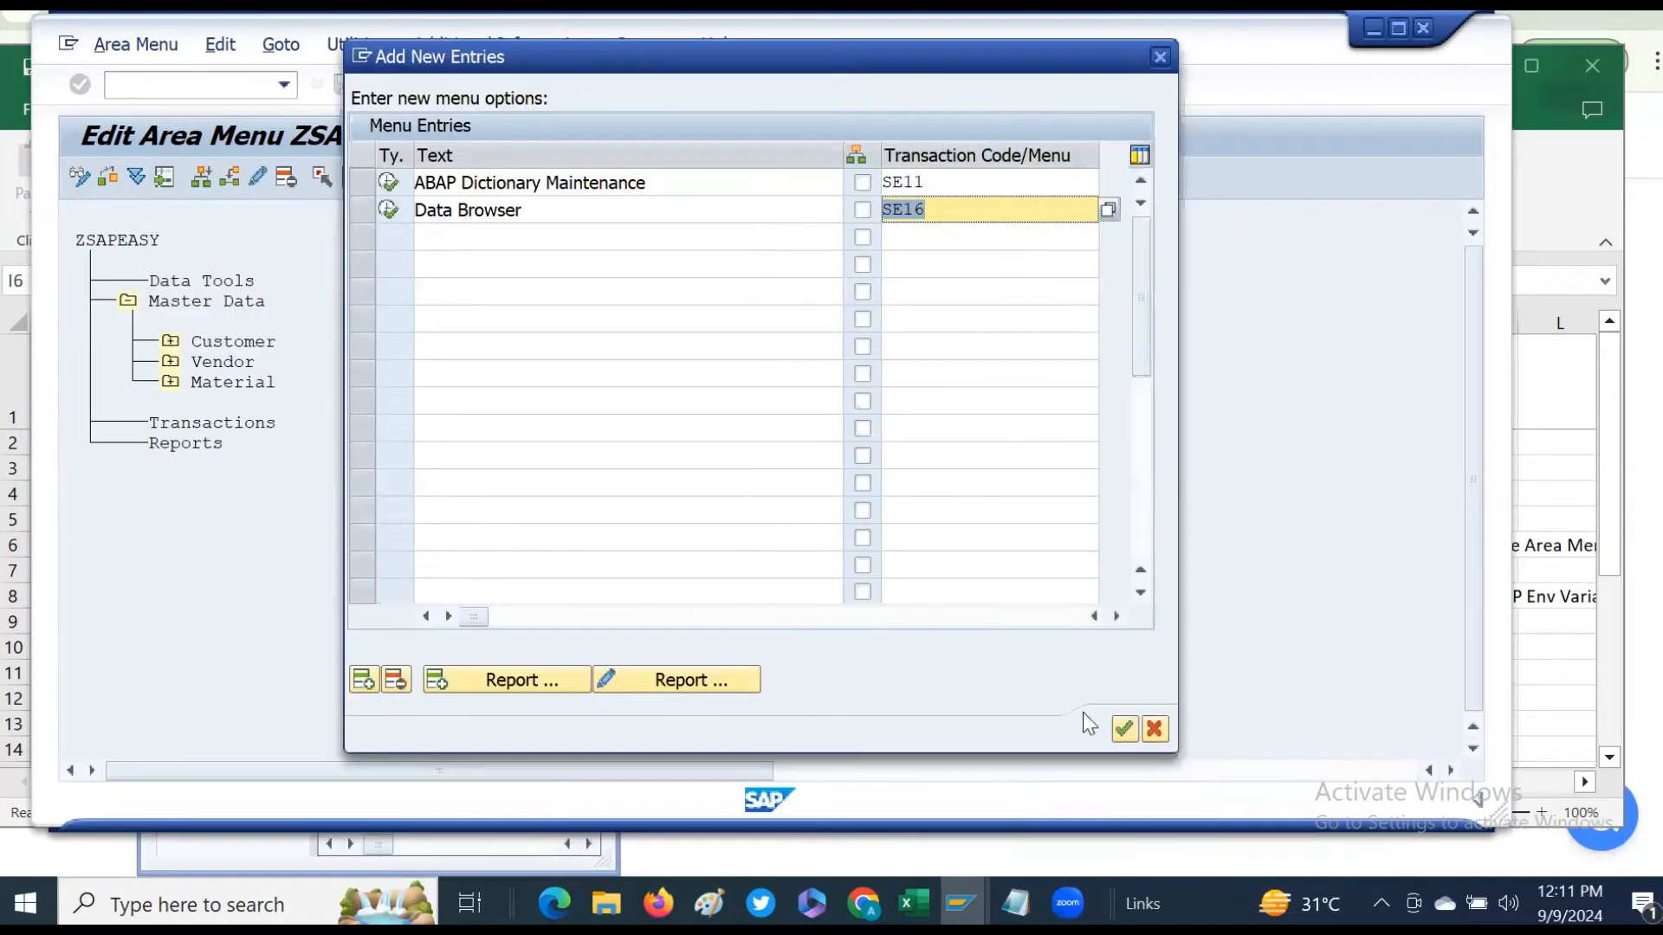
left_click(1120, 726)
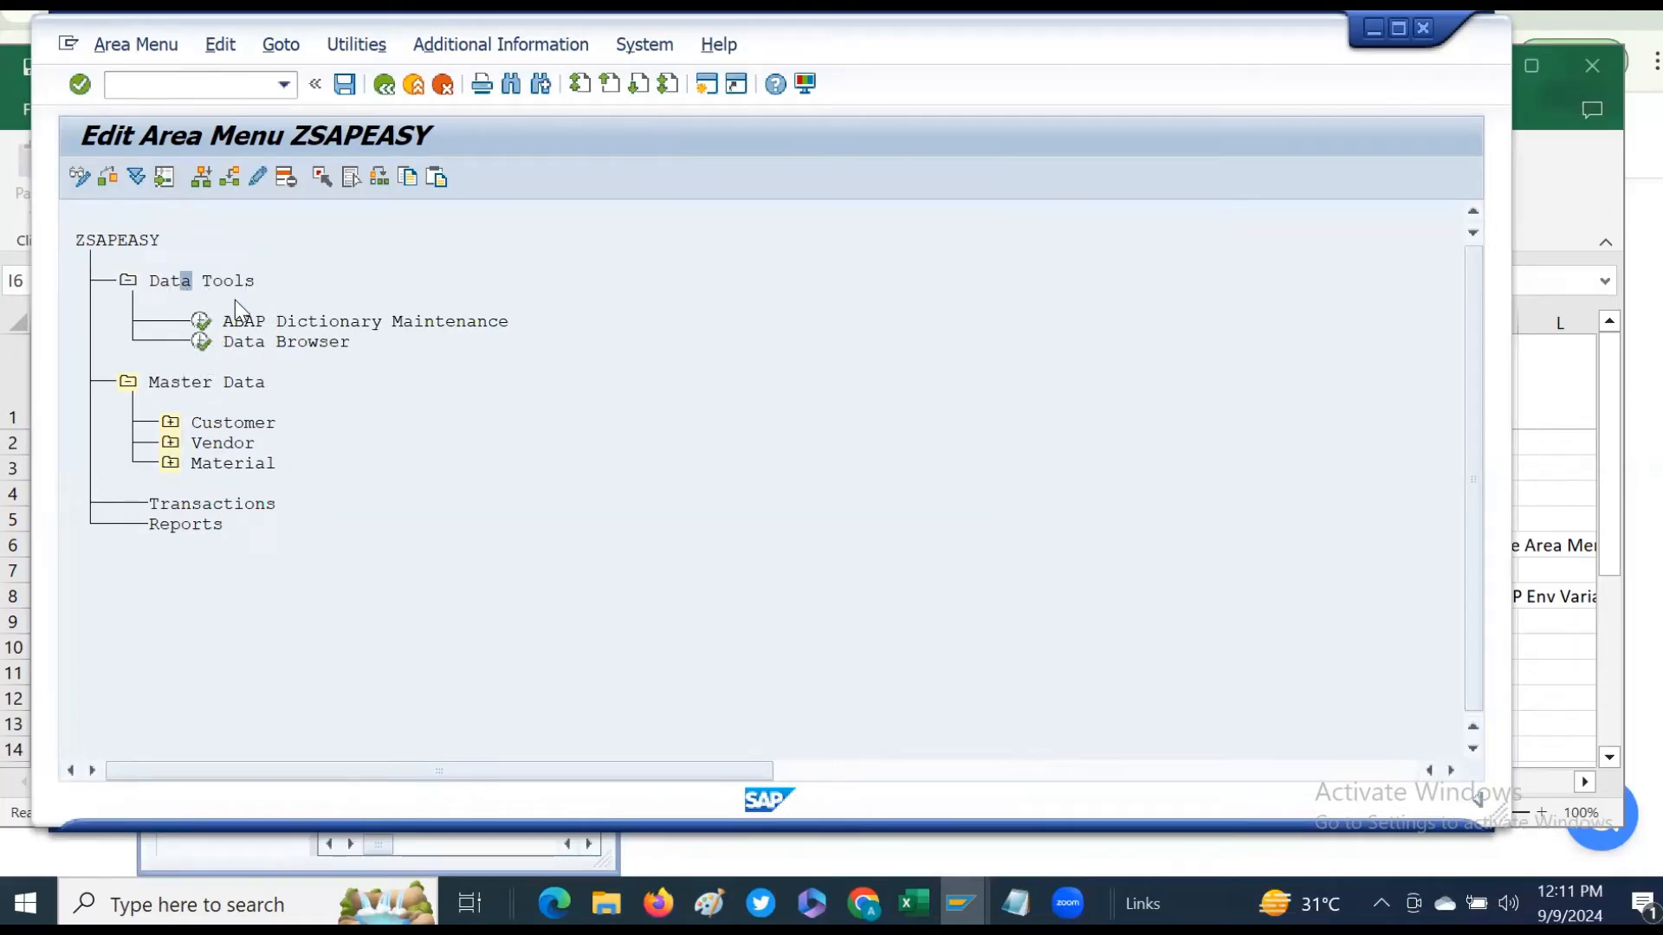
- Save the area menu and switch it to display mode
left_click(346, 84)
left_click(78, 175)
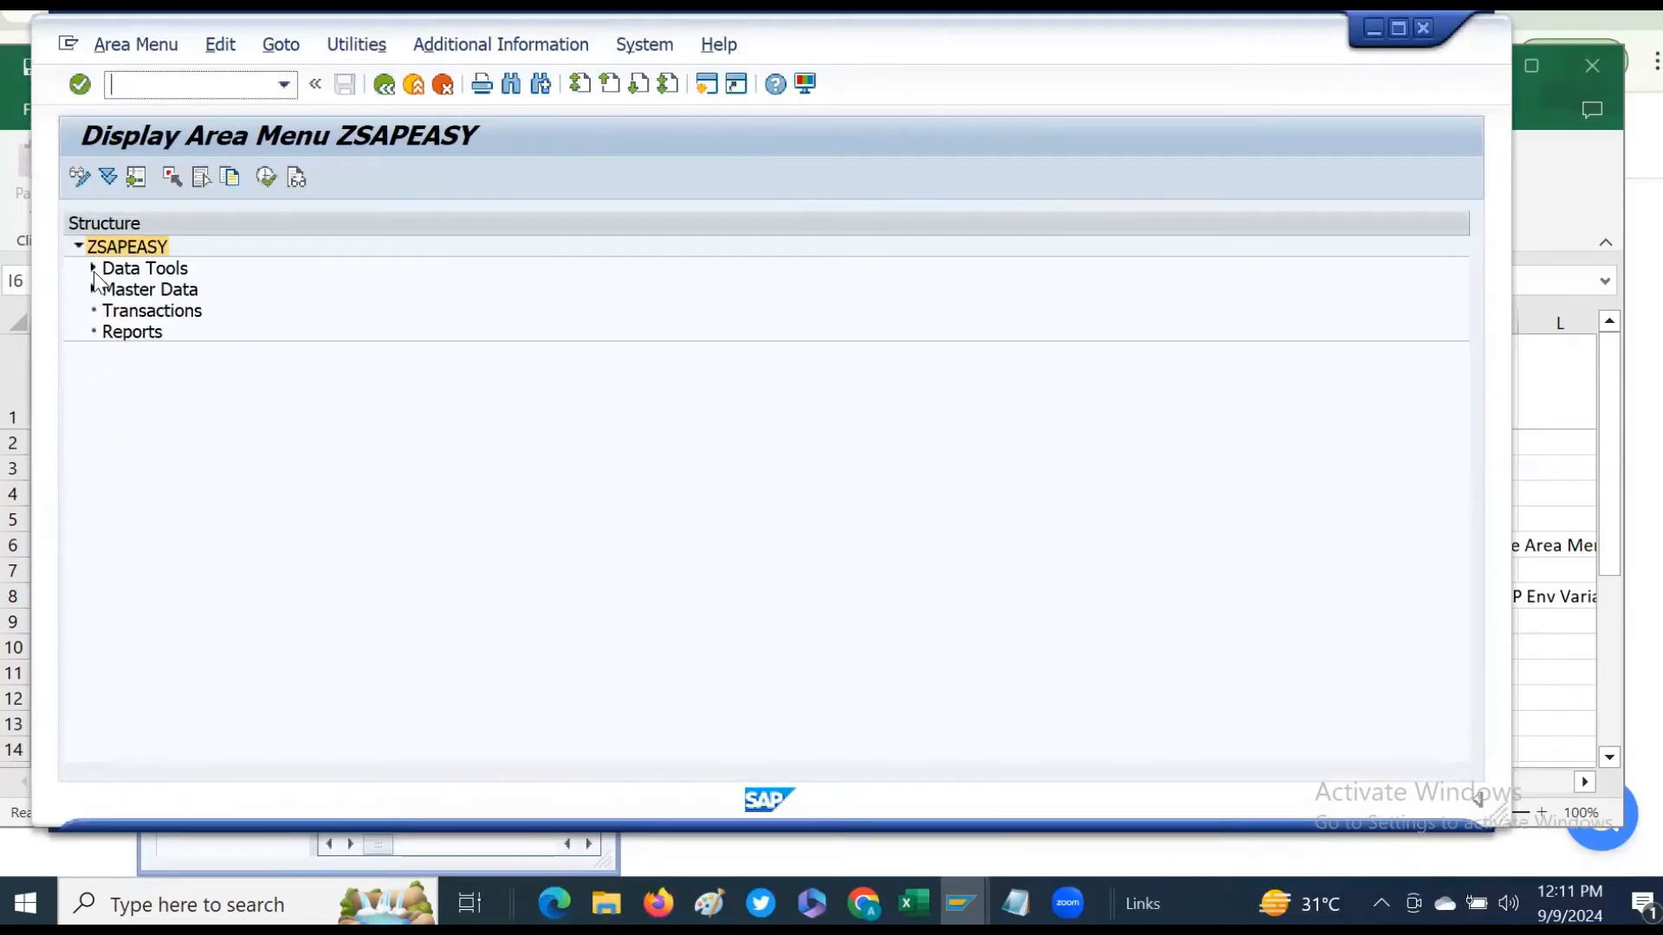
- Expand the folders in the displayed area menu and inspect the Create Customer entry's details
left_click(92, 268)
left_click(92, 268)
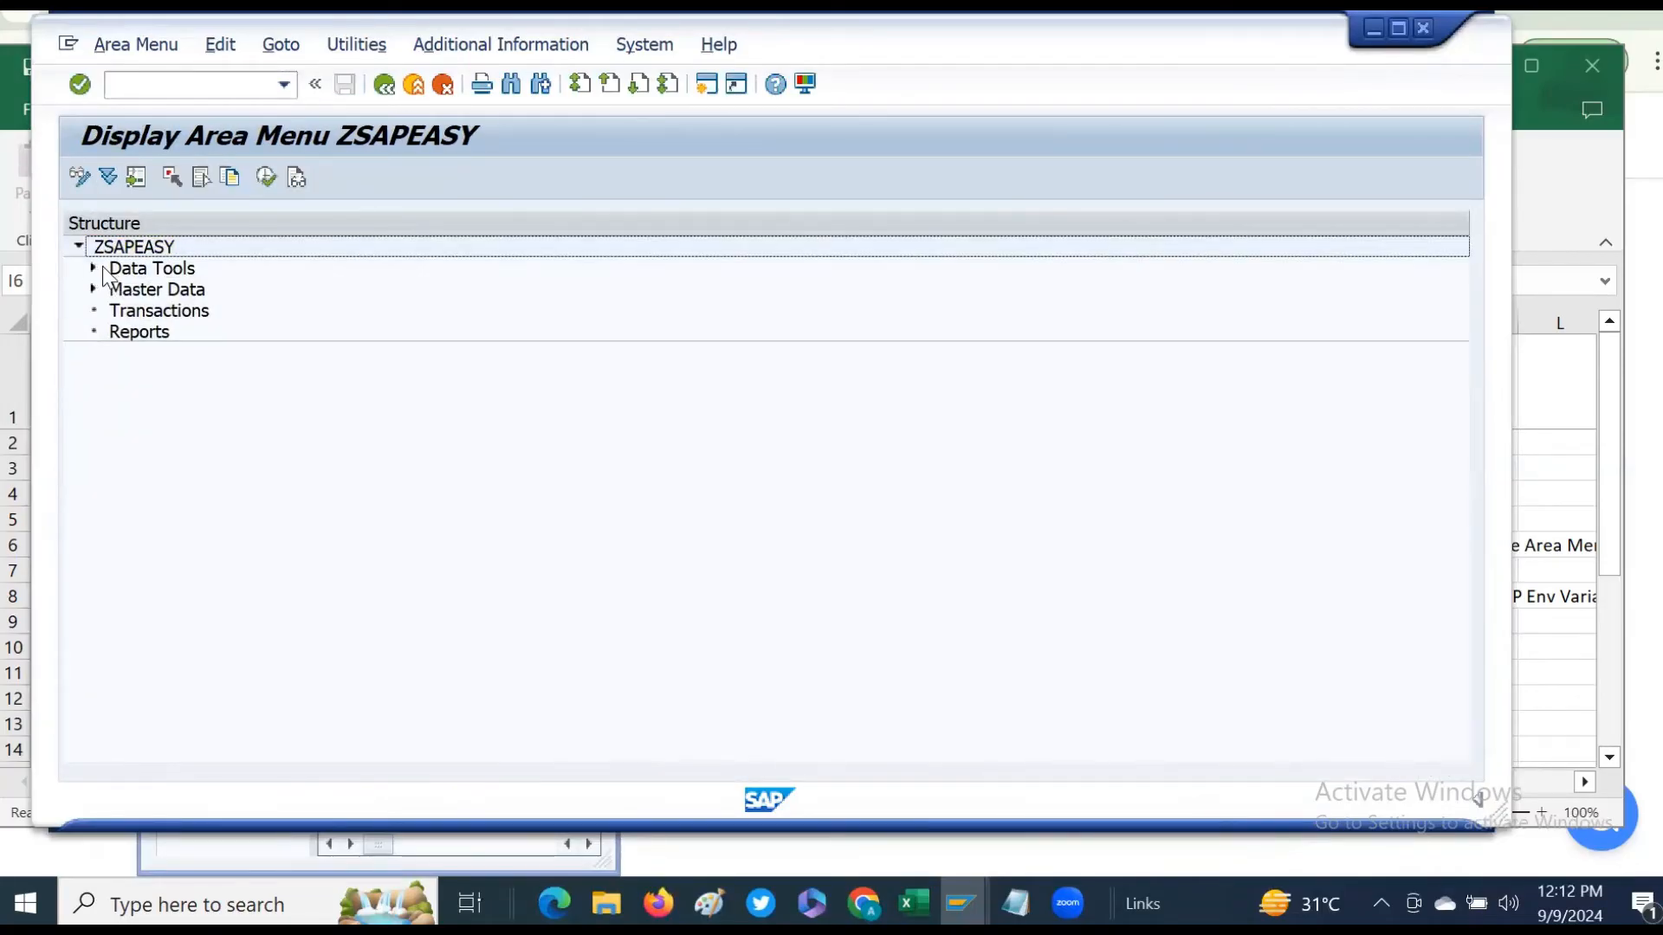
left_click(93, 290)
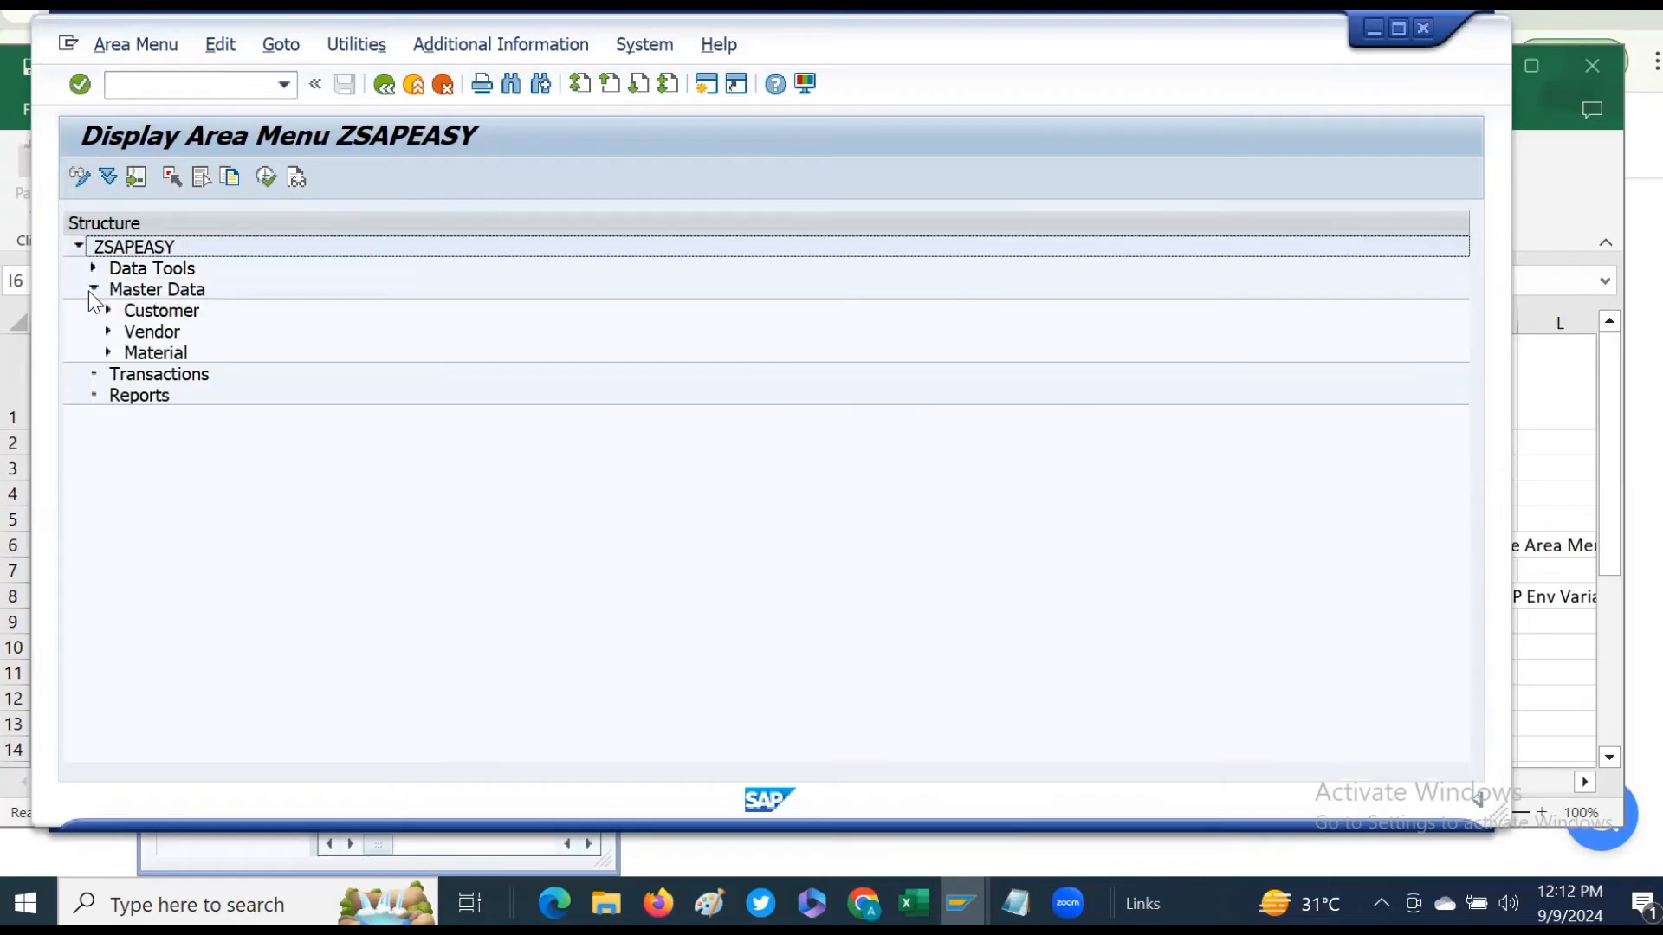
left_click(94, 290)
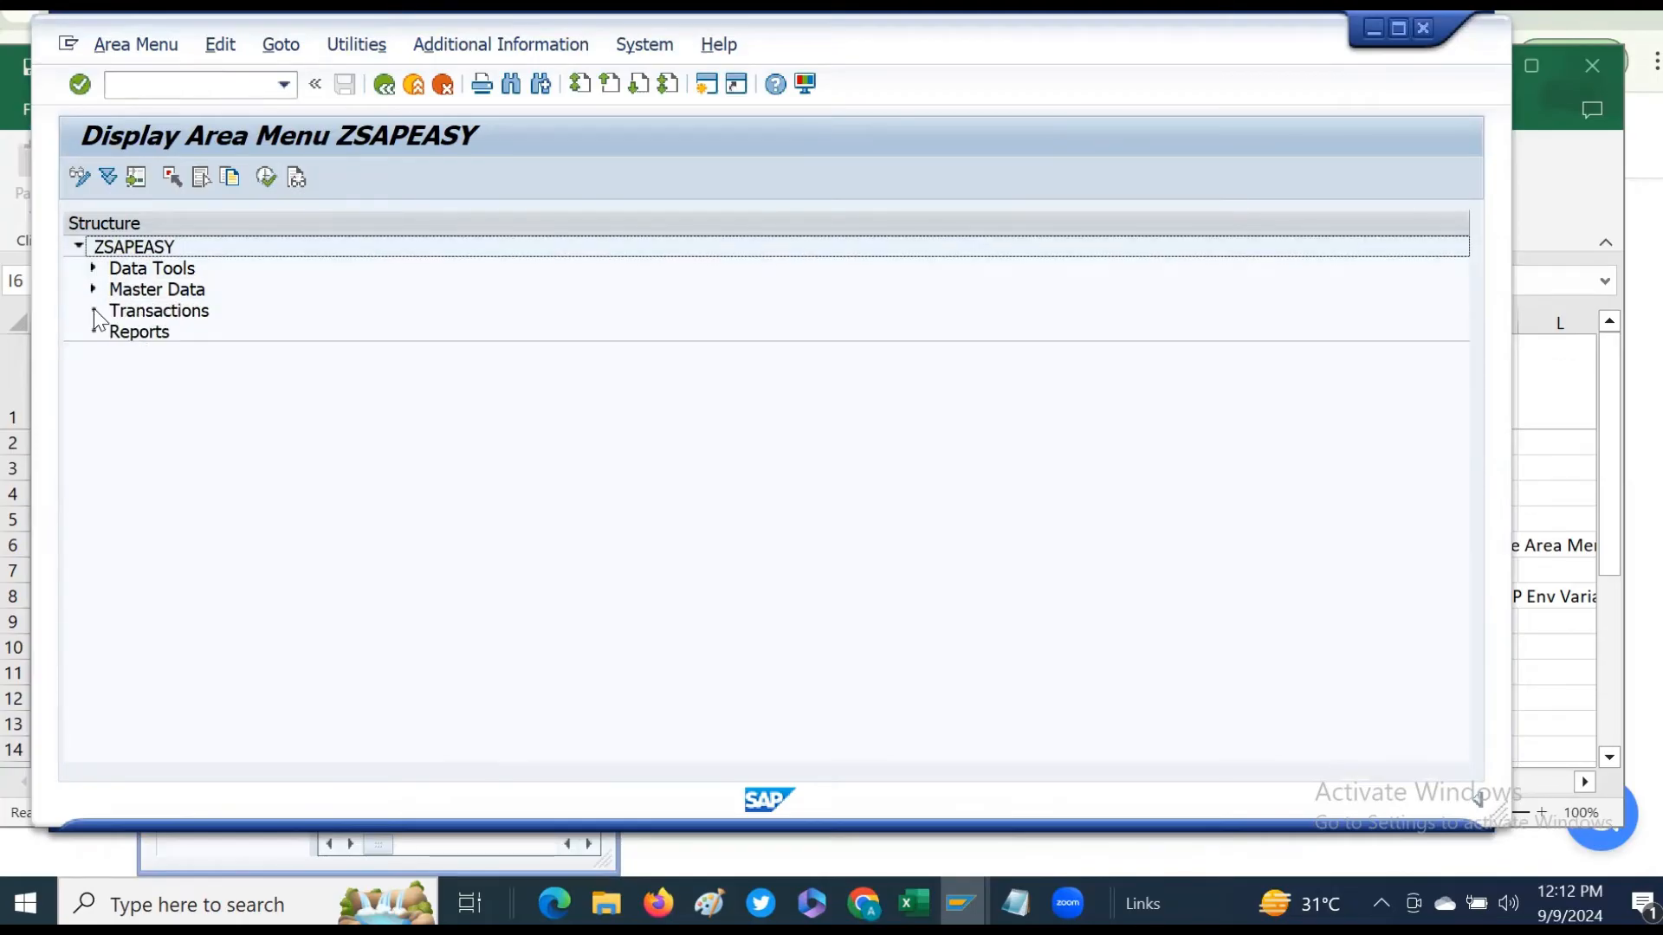
left_click(93, 290)
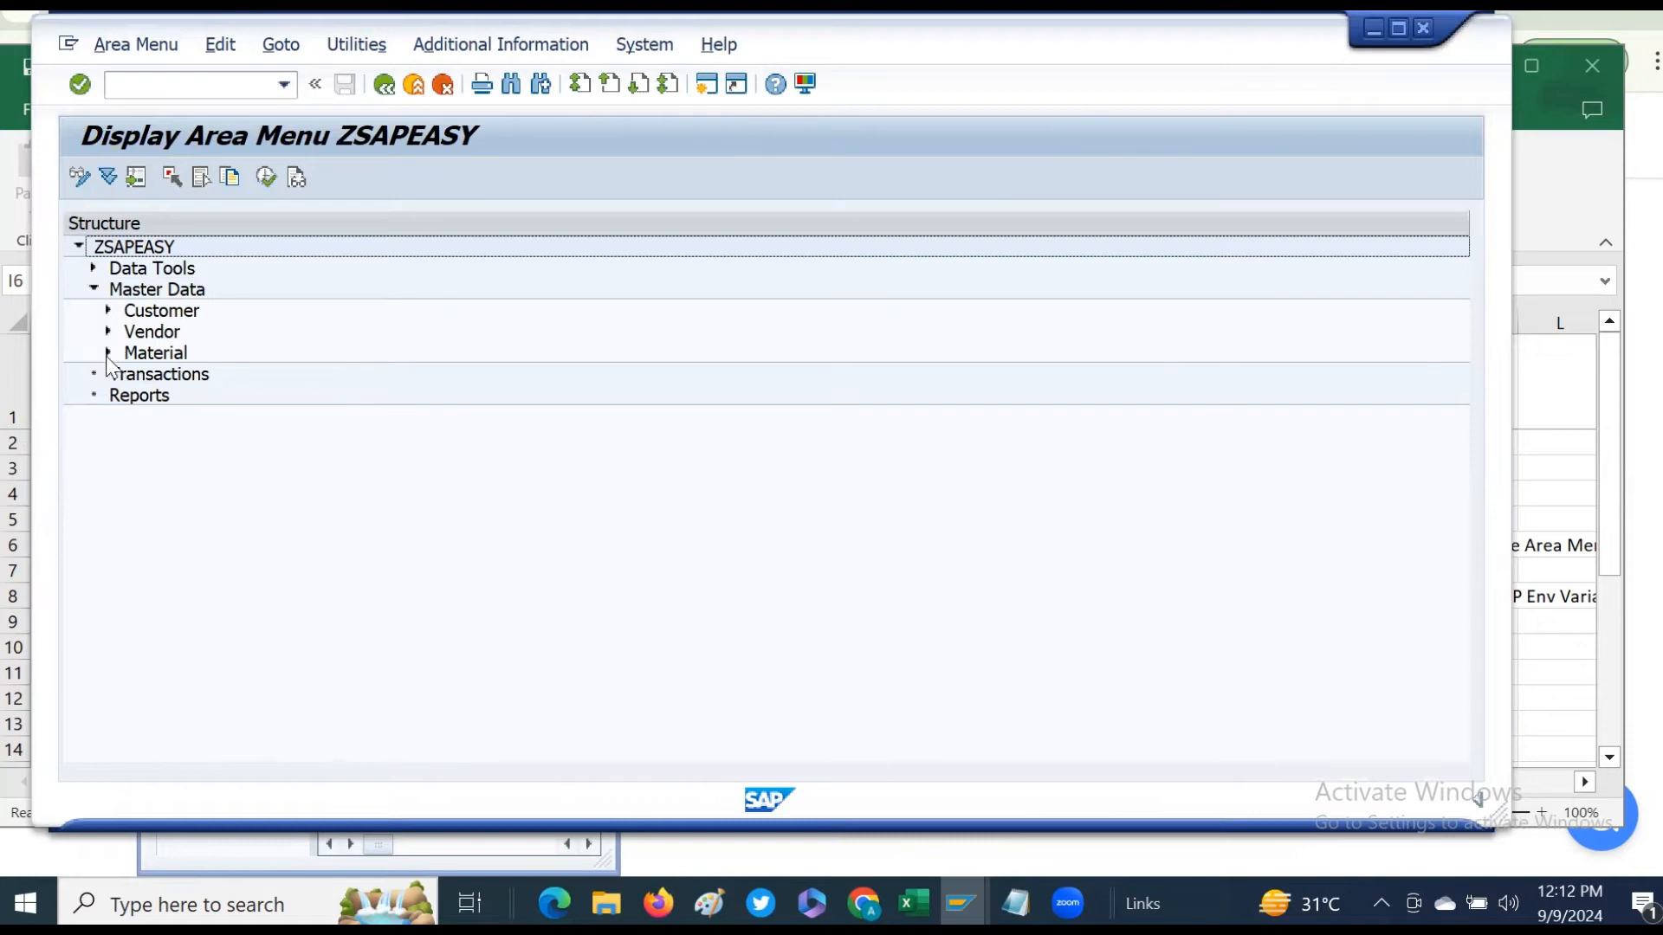
left_click(108, 354)
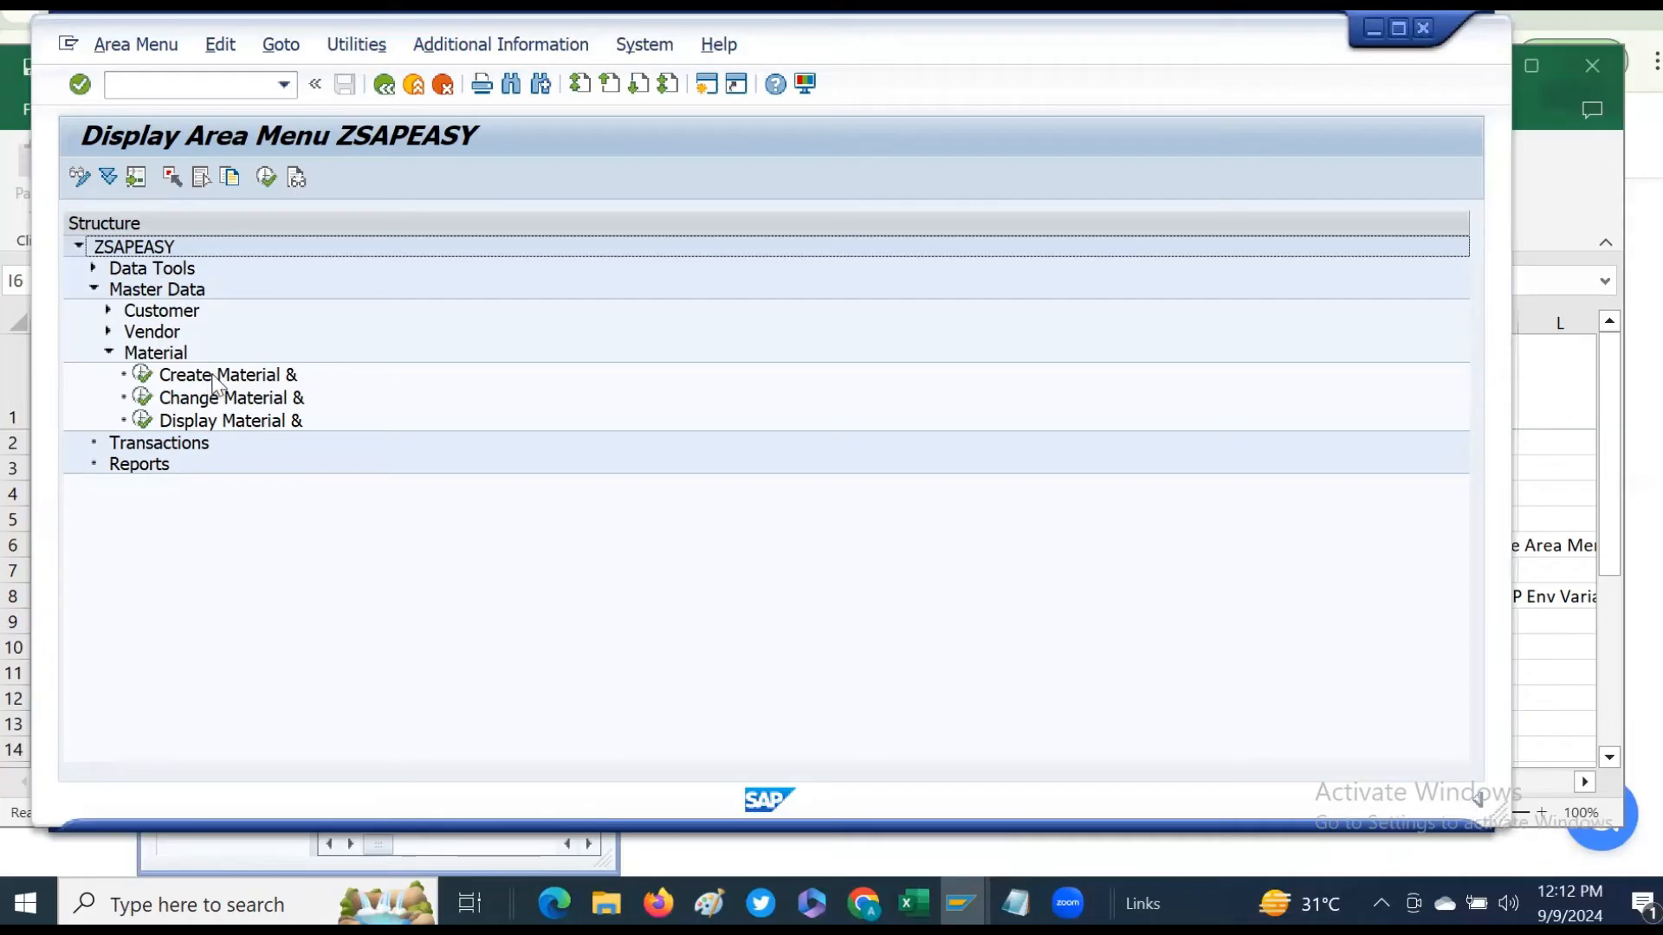
left_click(108, 353)
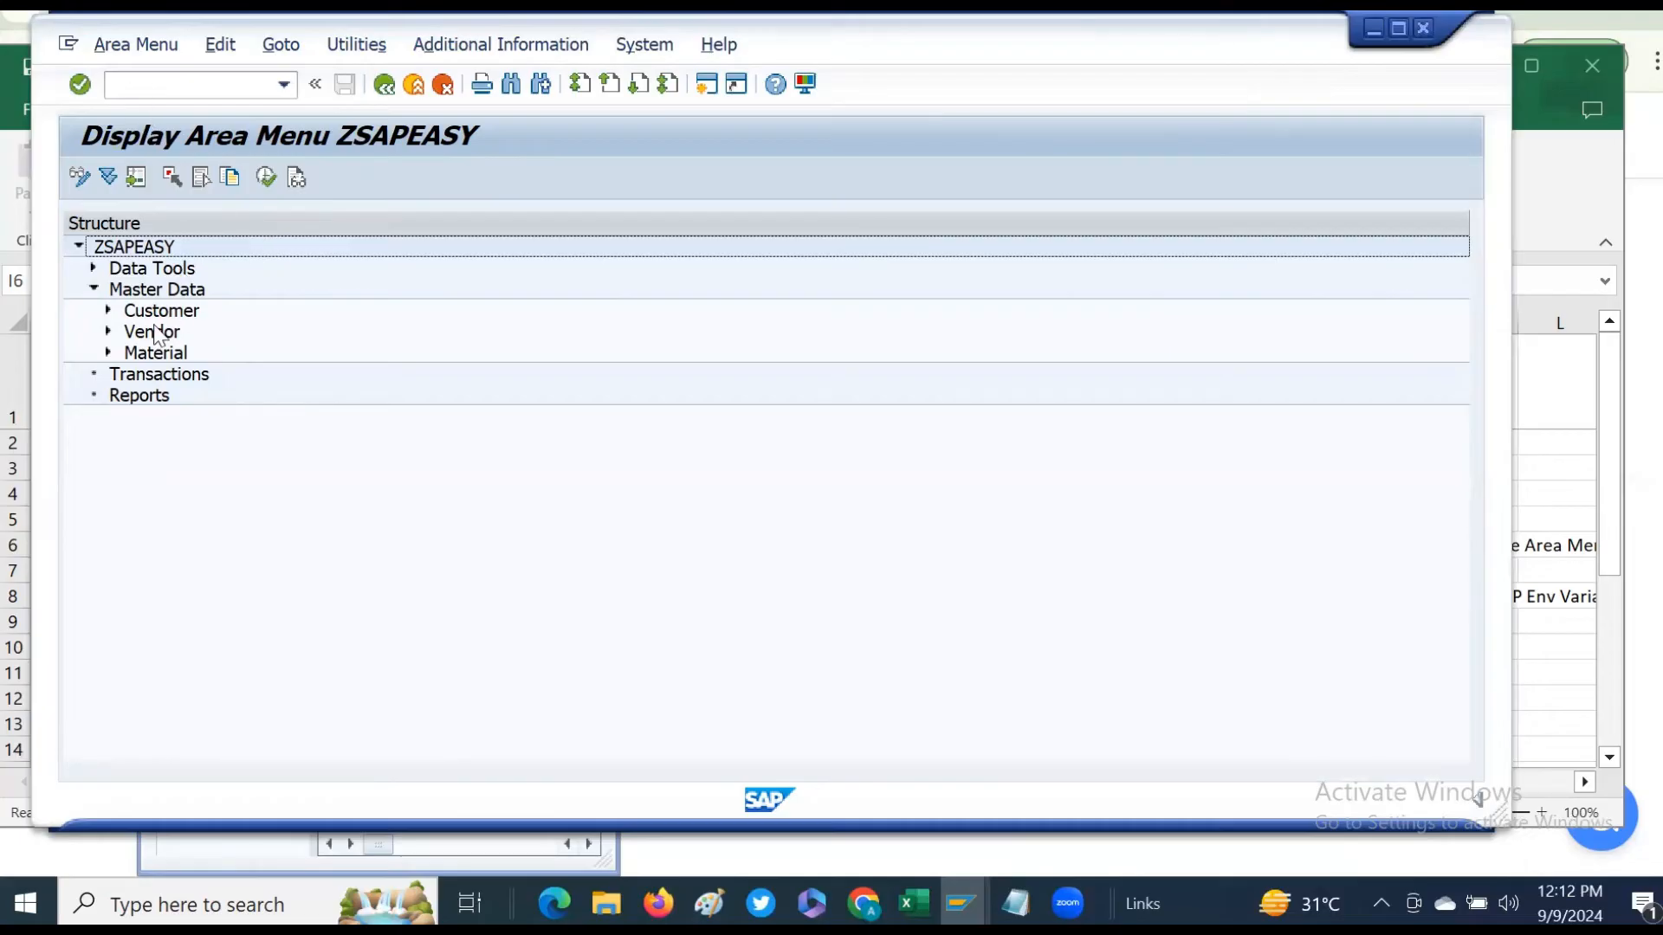
left_click(149, 311)
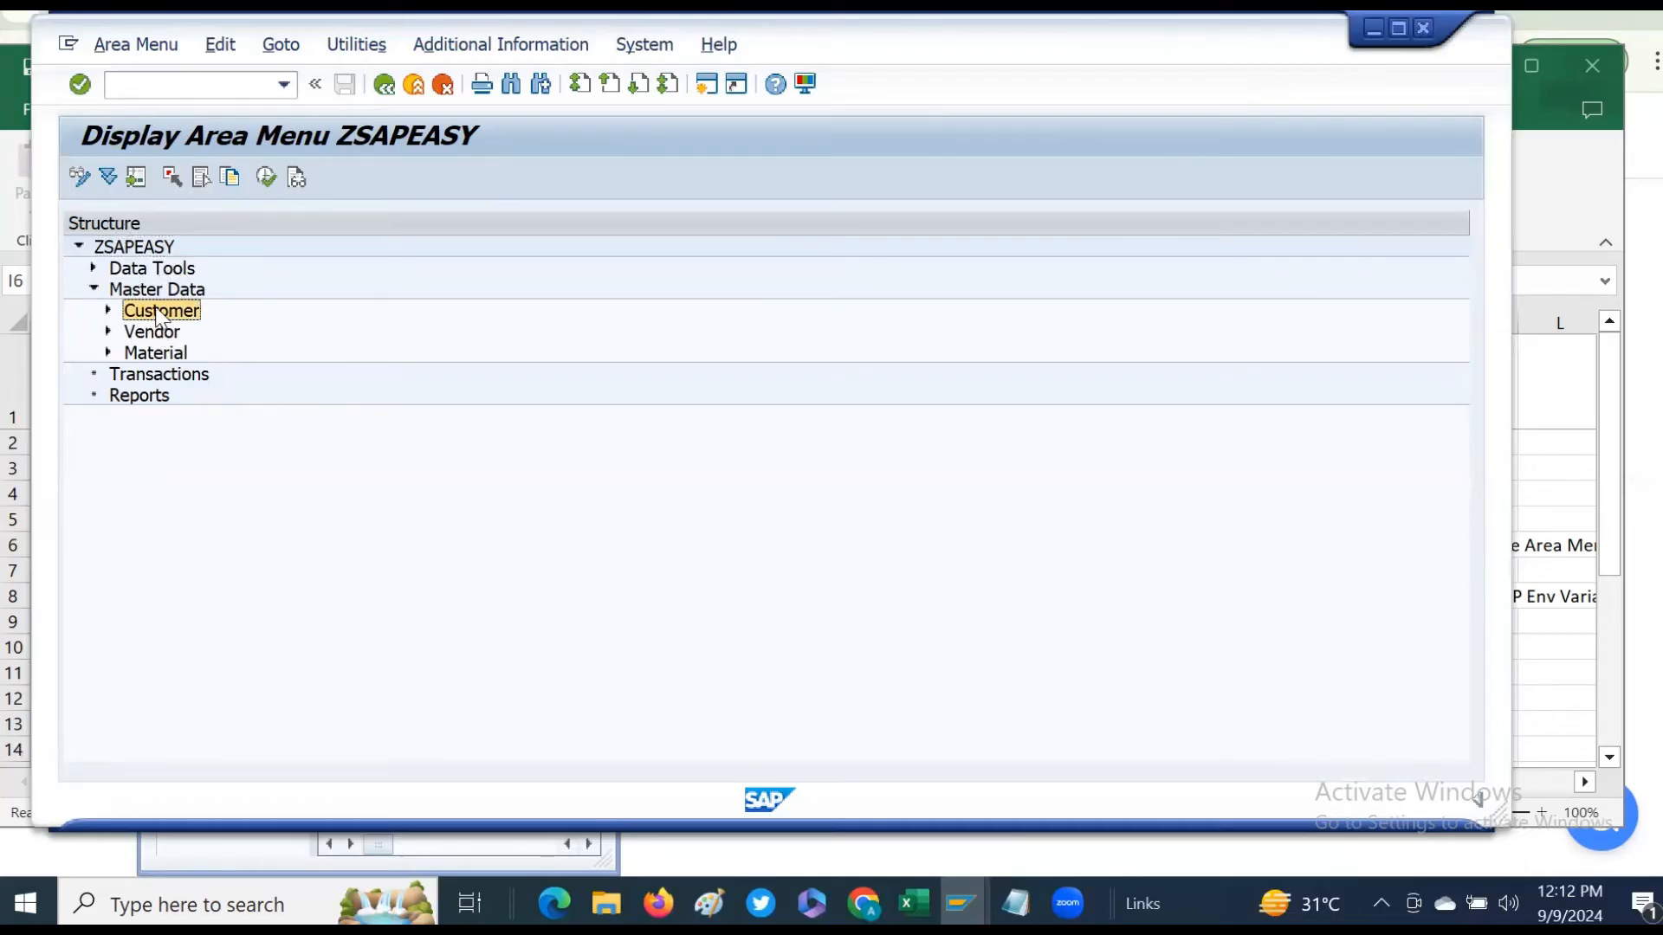
left_click(108, 310)
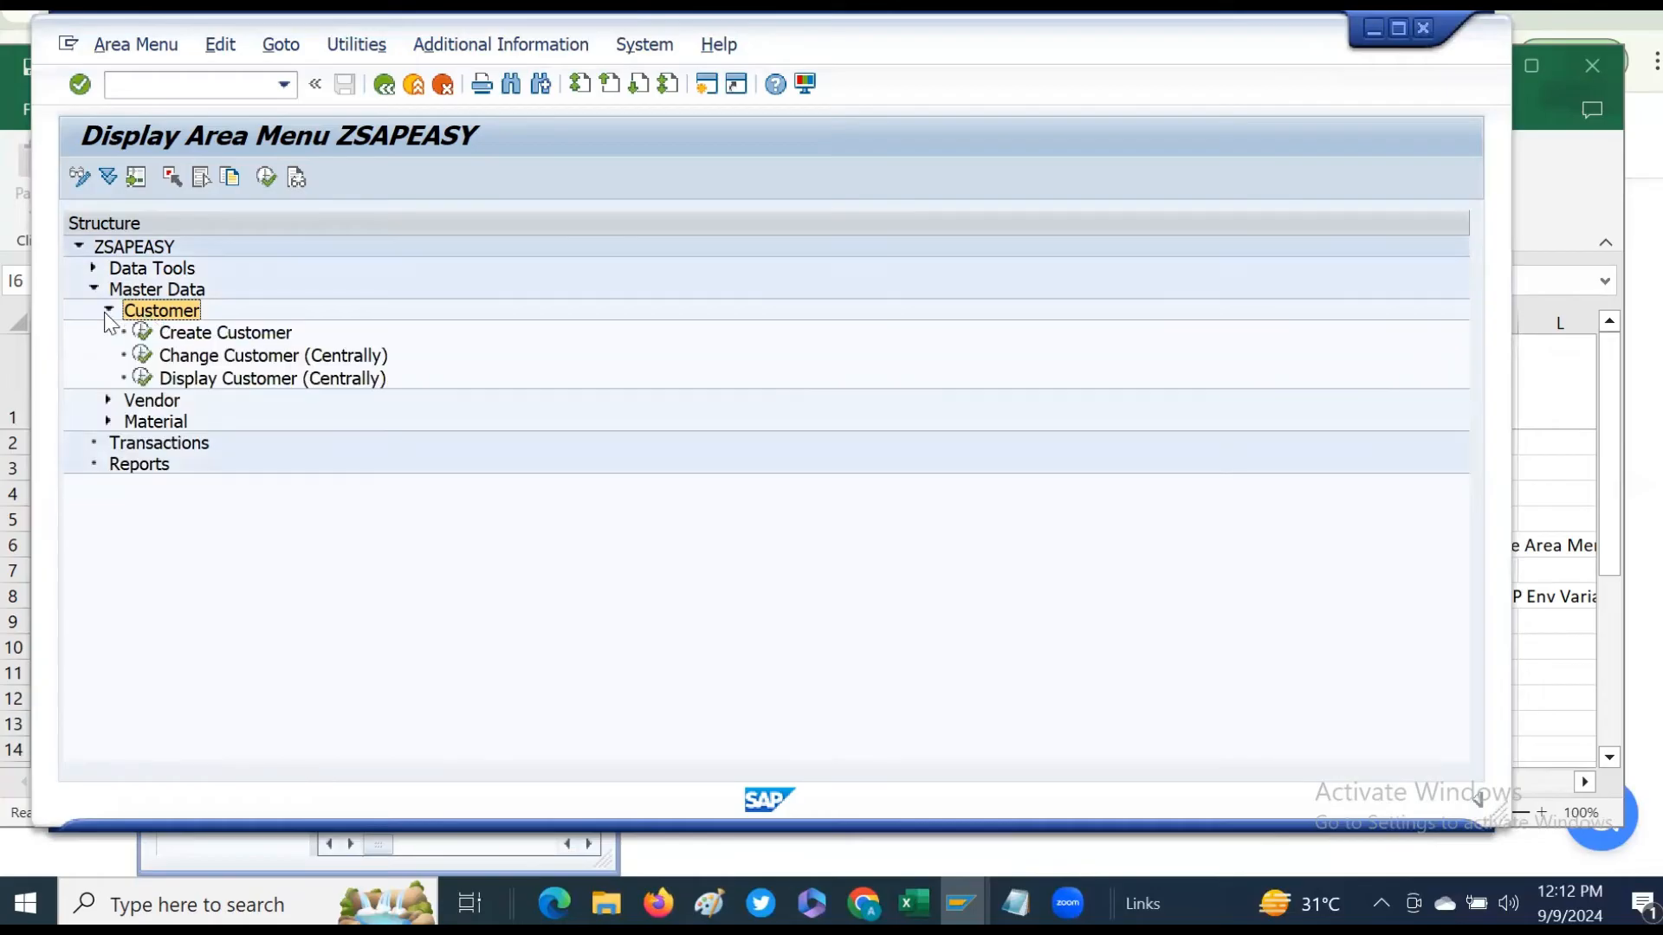
double_click(252, 333)
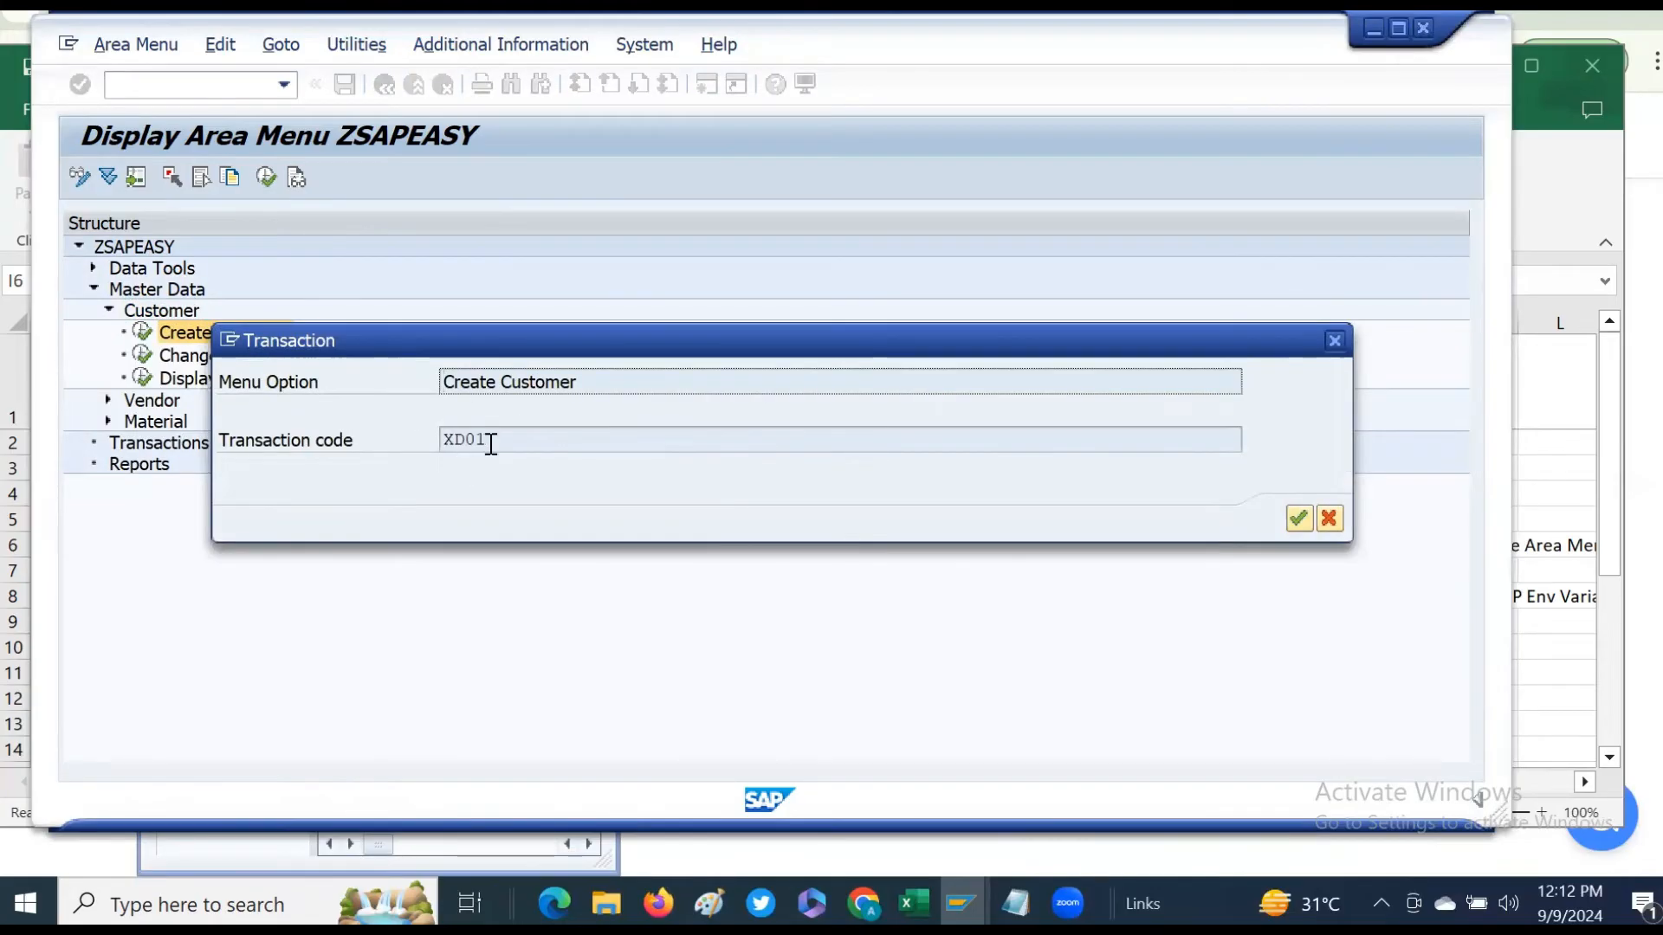
left_click_drag(494, 439, 282, 445)
left_click(1298, 518)
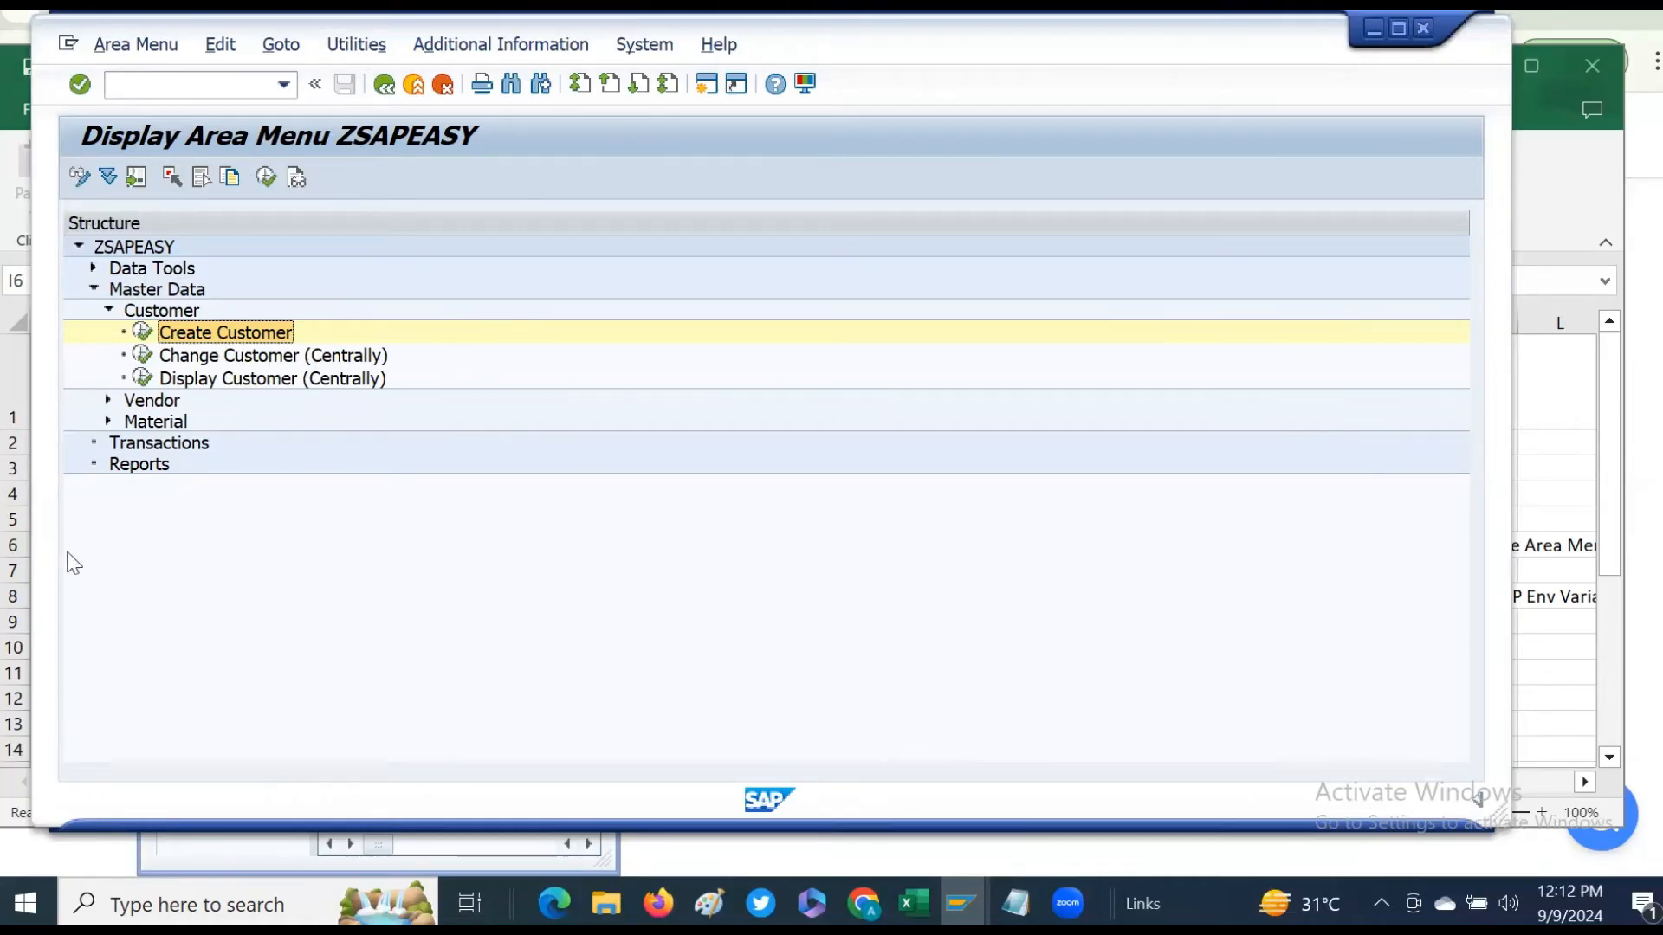
- Leave the area menu editor and return to SAP Easy Access
left_click(384, 86)
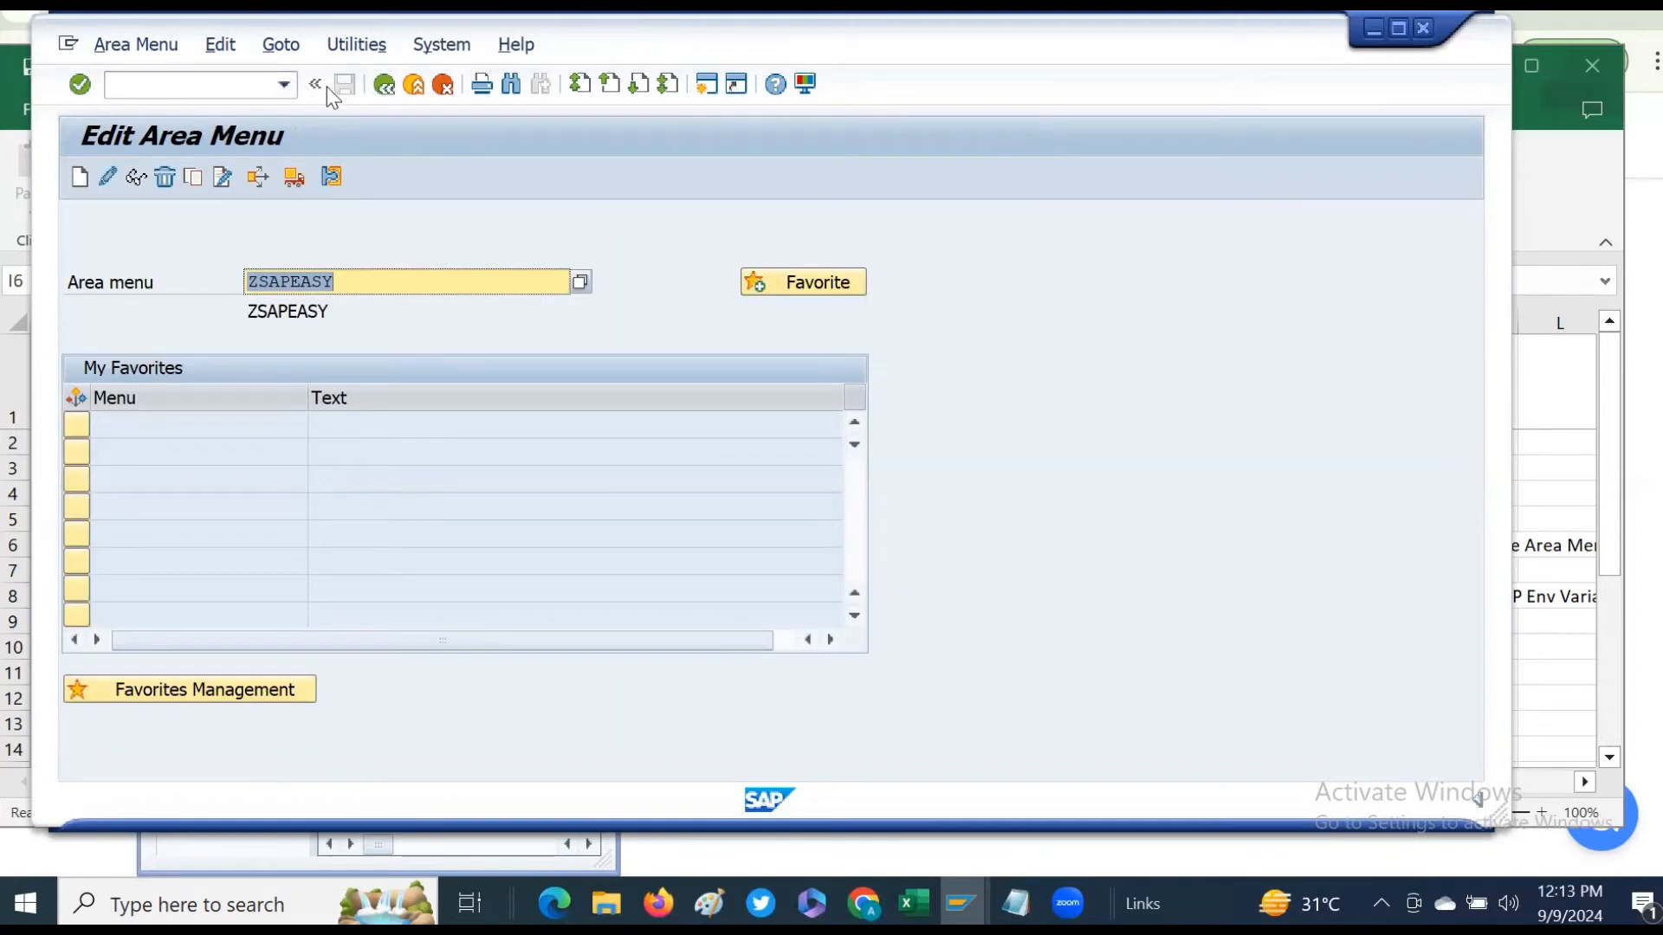
left_click(315, 84)
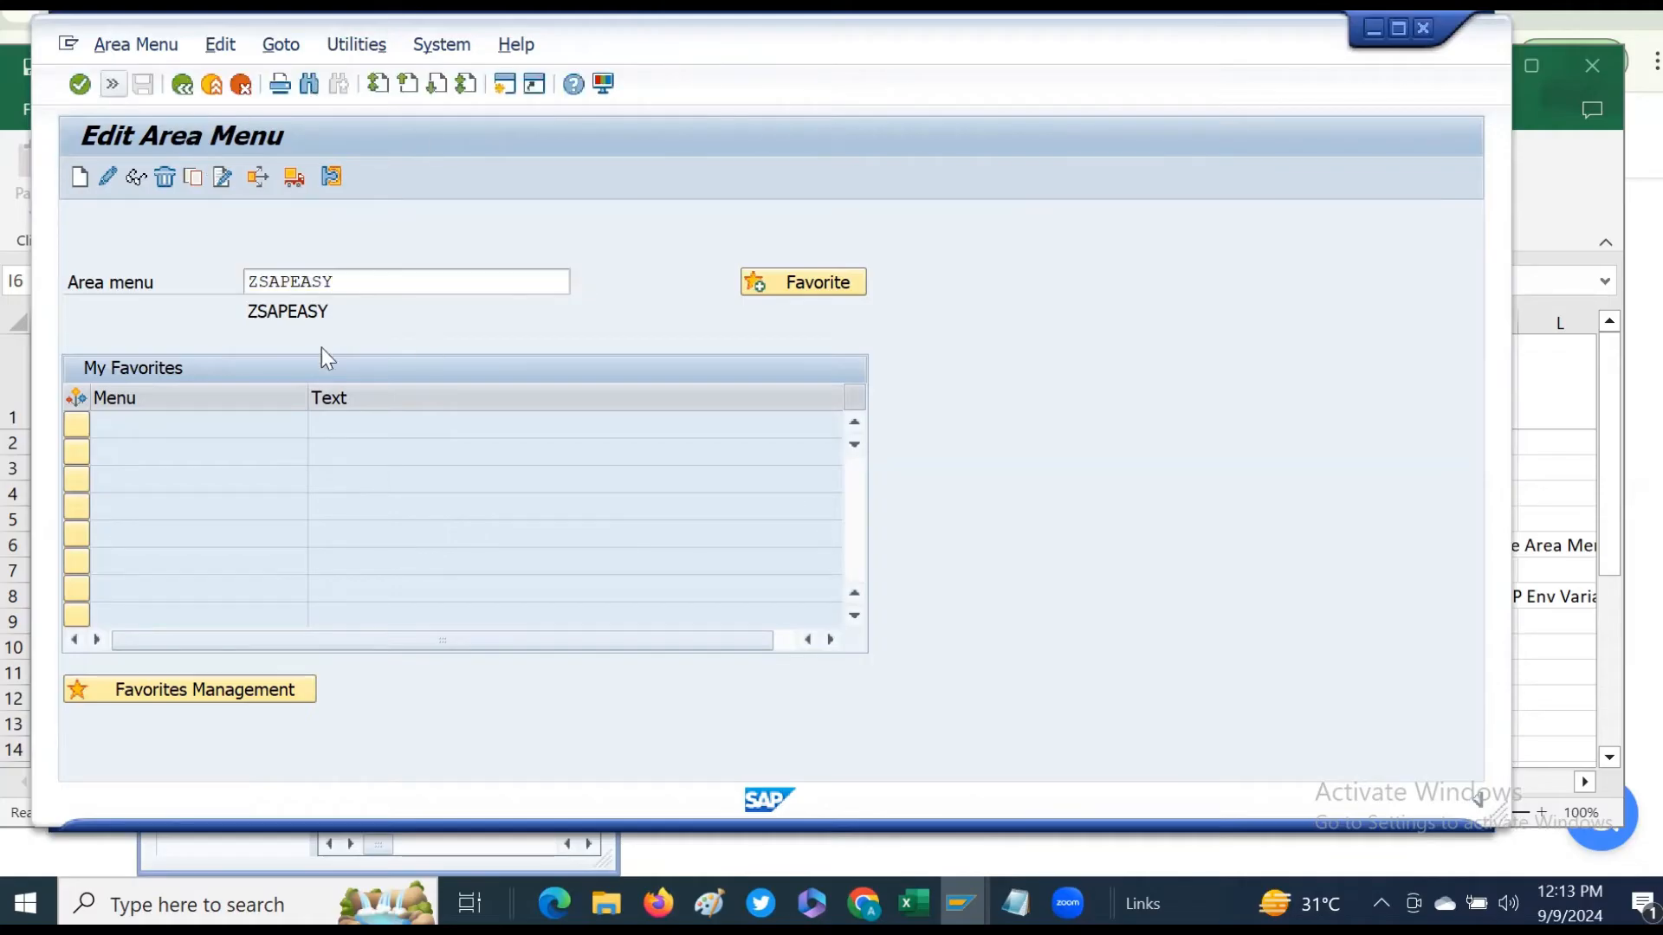
left_click(184, 84)
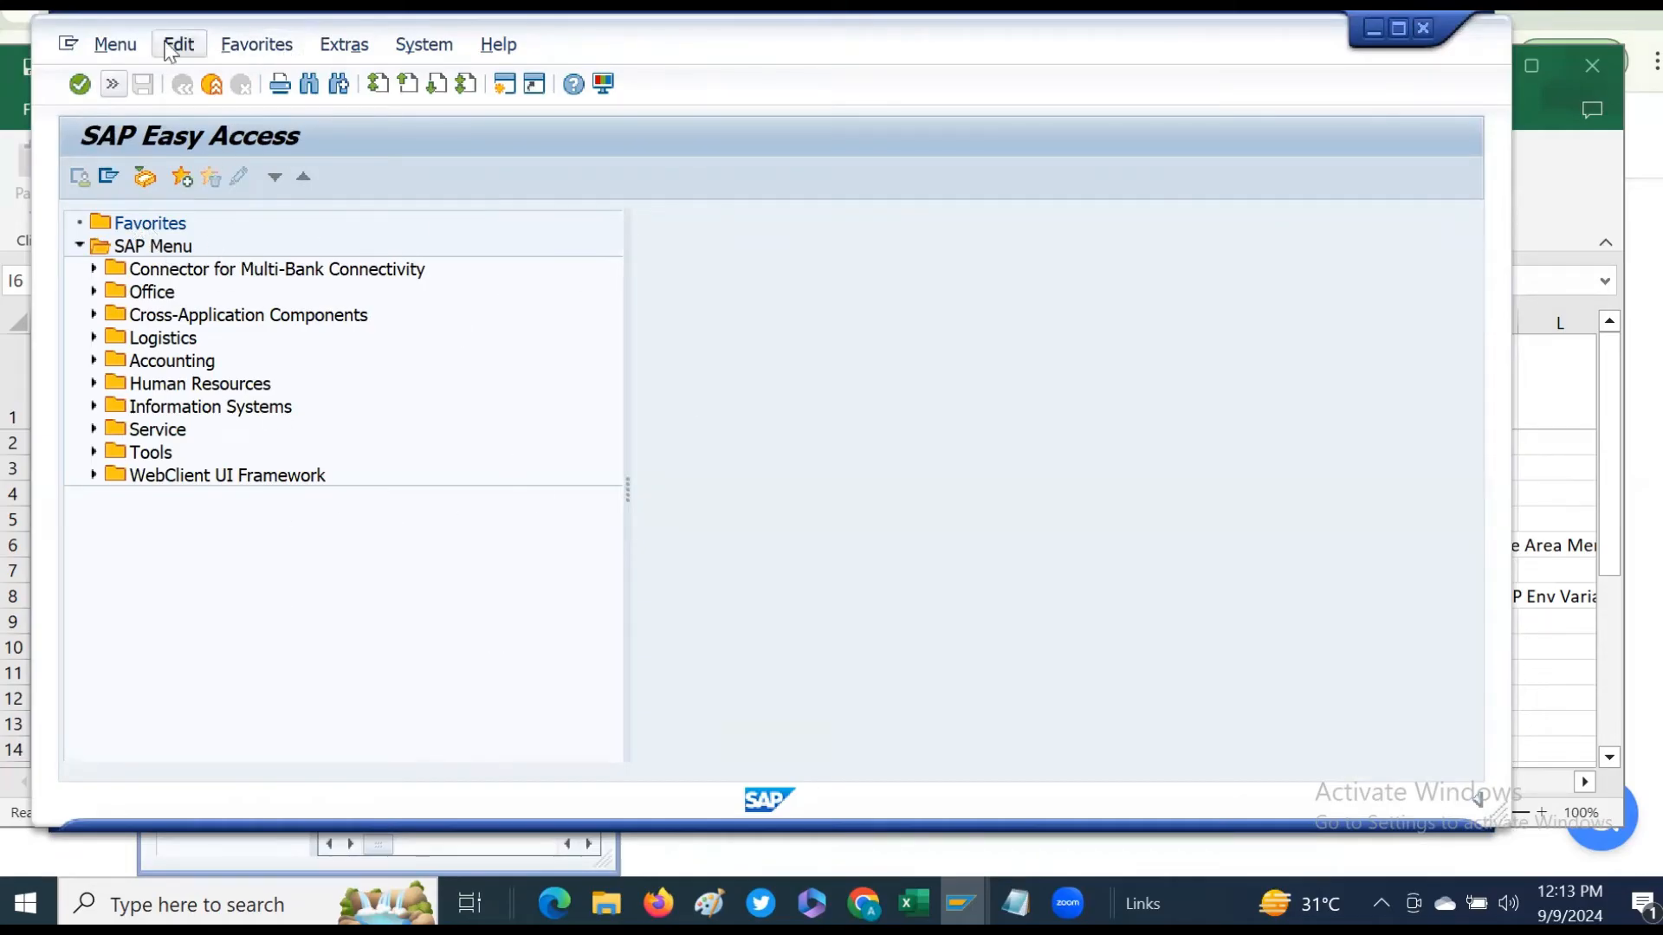
- Open the Maintain User Profile transaction from the command field
left_click(113, 84)
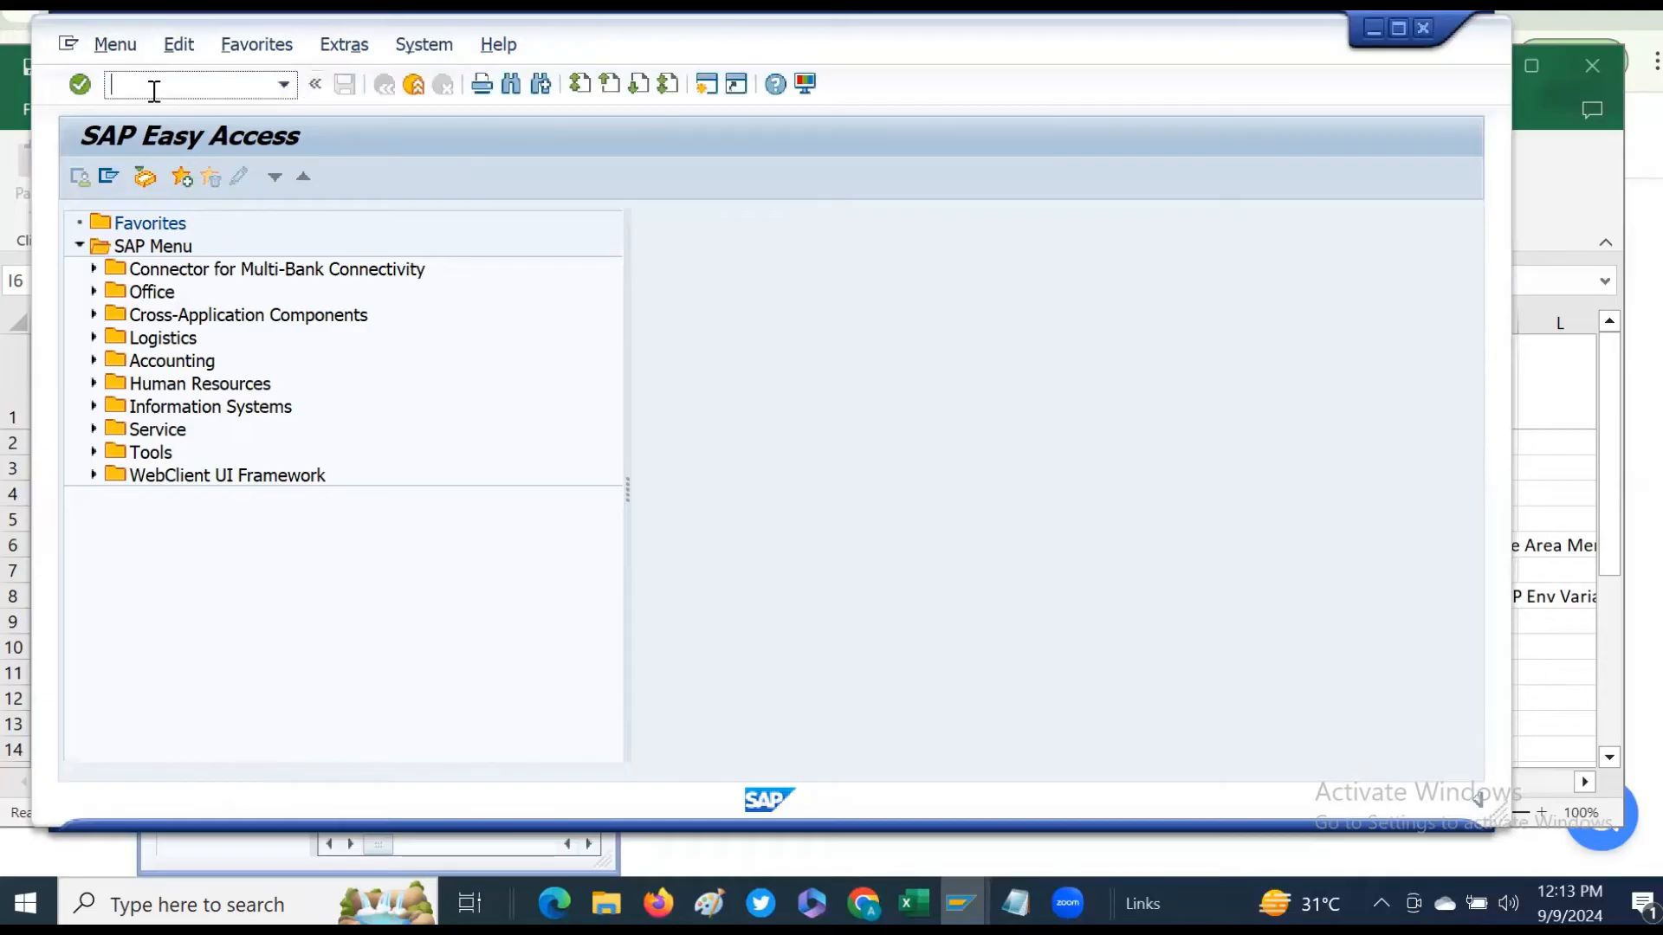
type("su3")
key("Return")
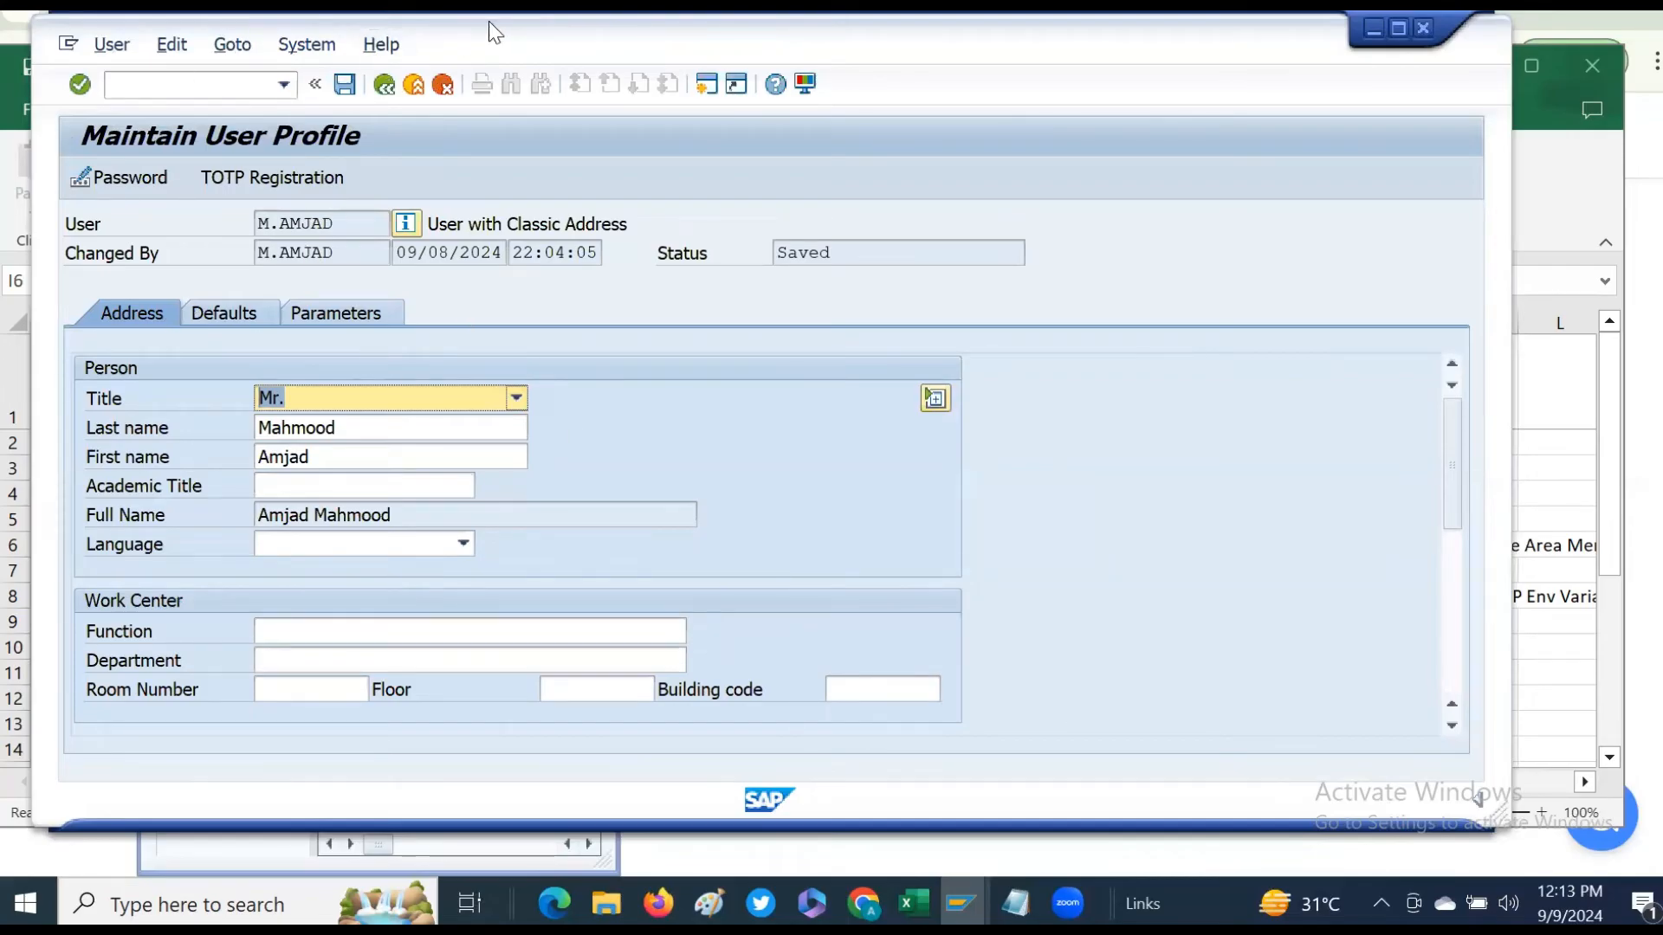
left_click_drag(489, 21, 490, 40)
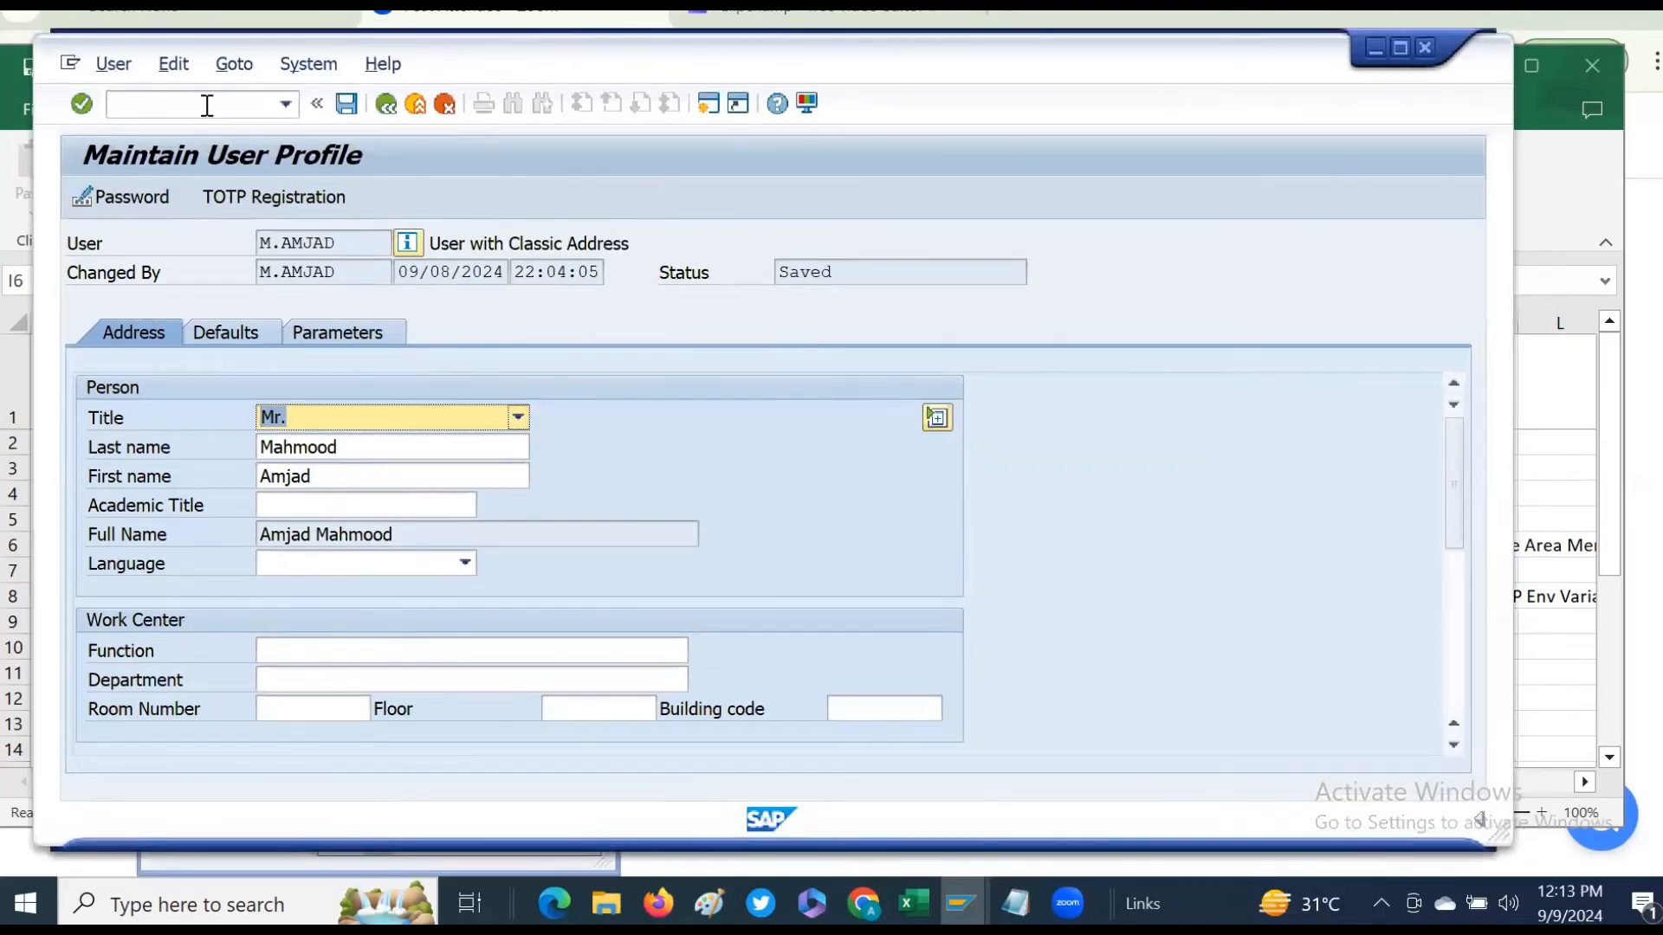
- Set the user's default start menu to ZSAPEASY and save the user profile
left_click(222, 340)
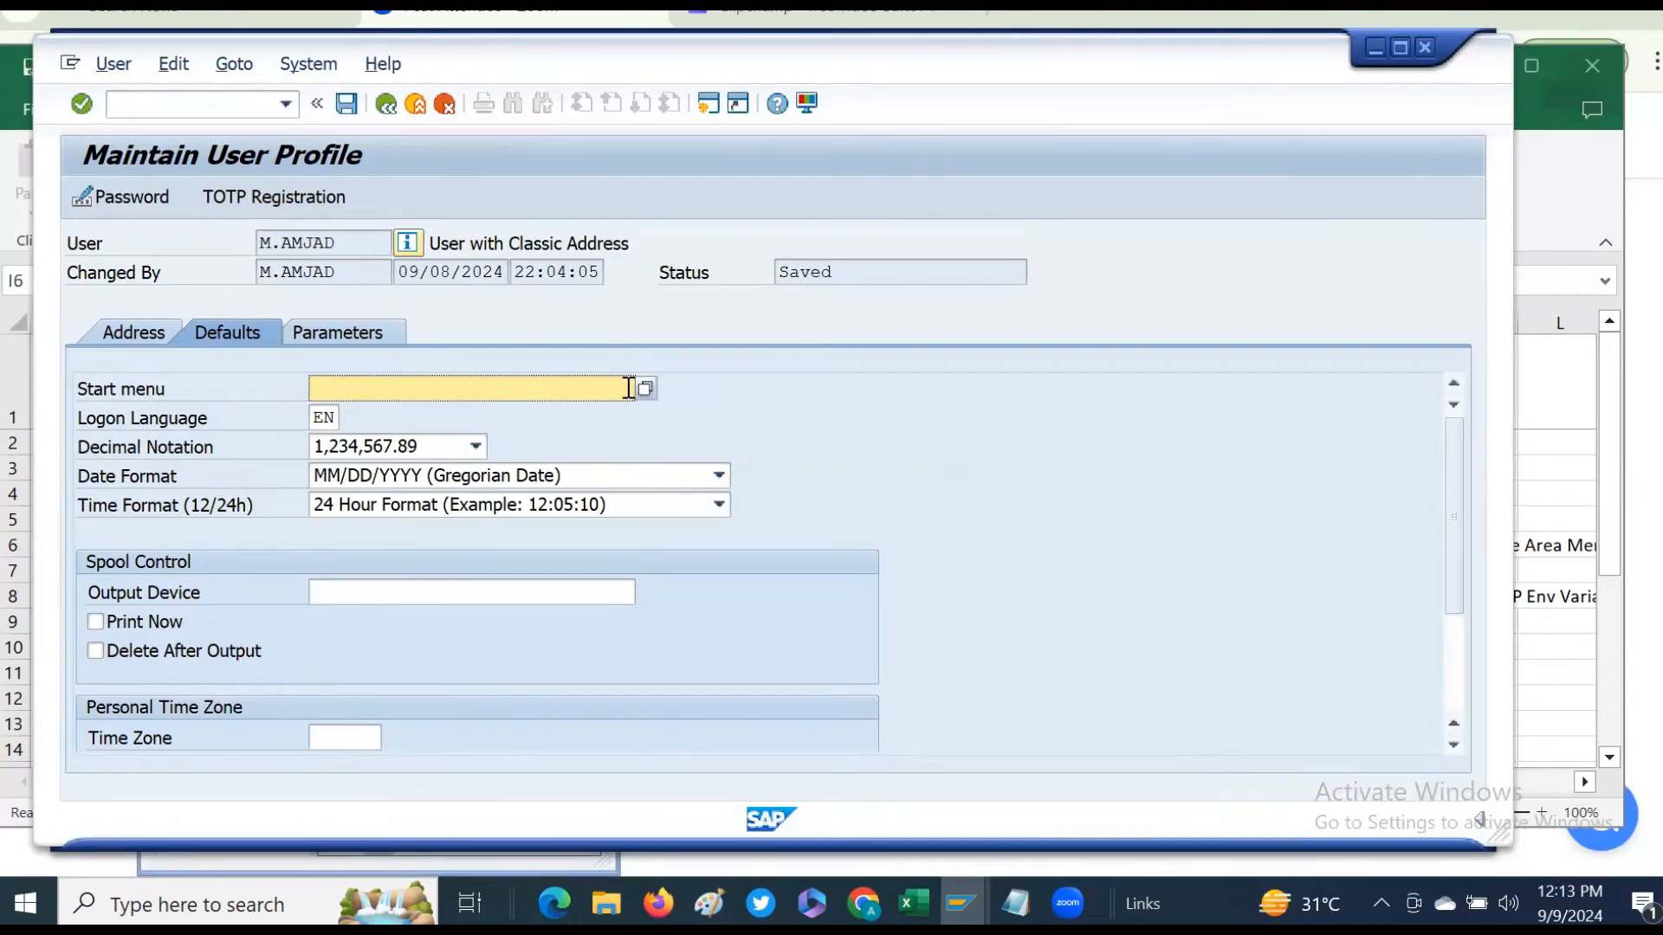
left_click(549, 386)
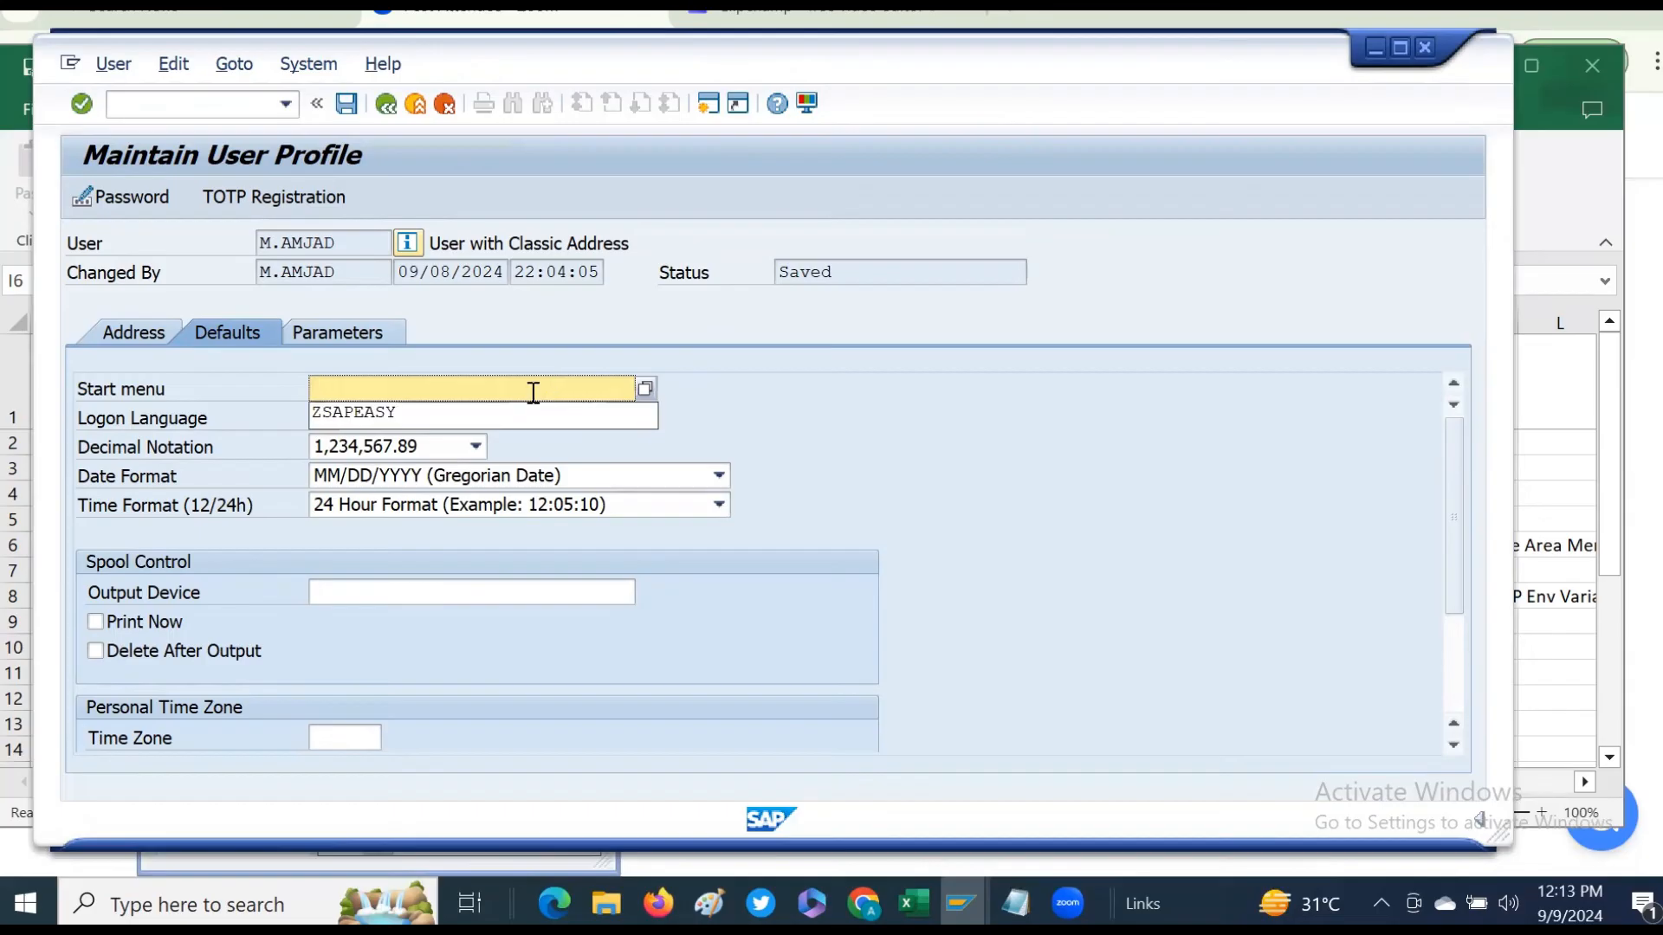
left_click(372, 416)
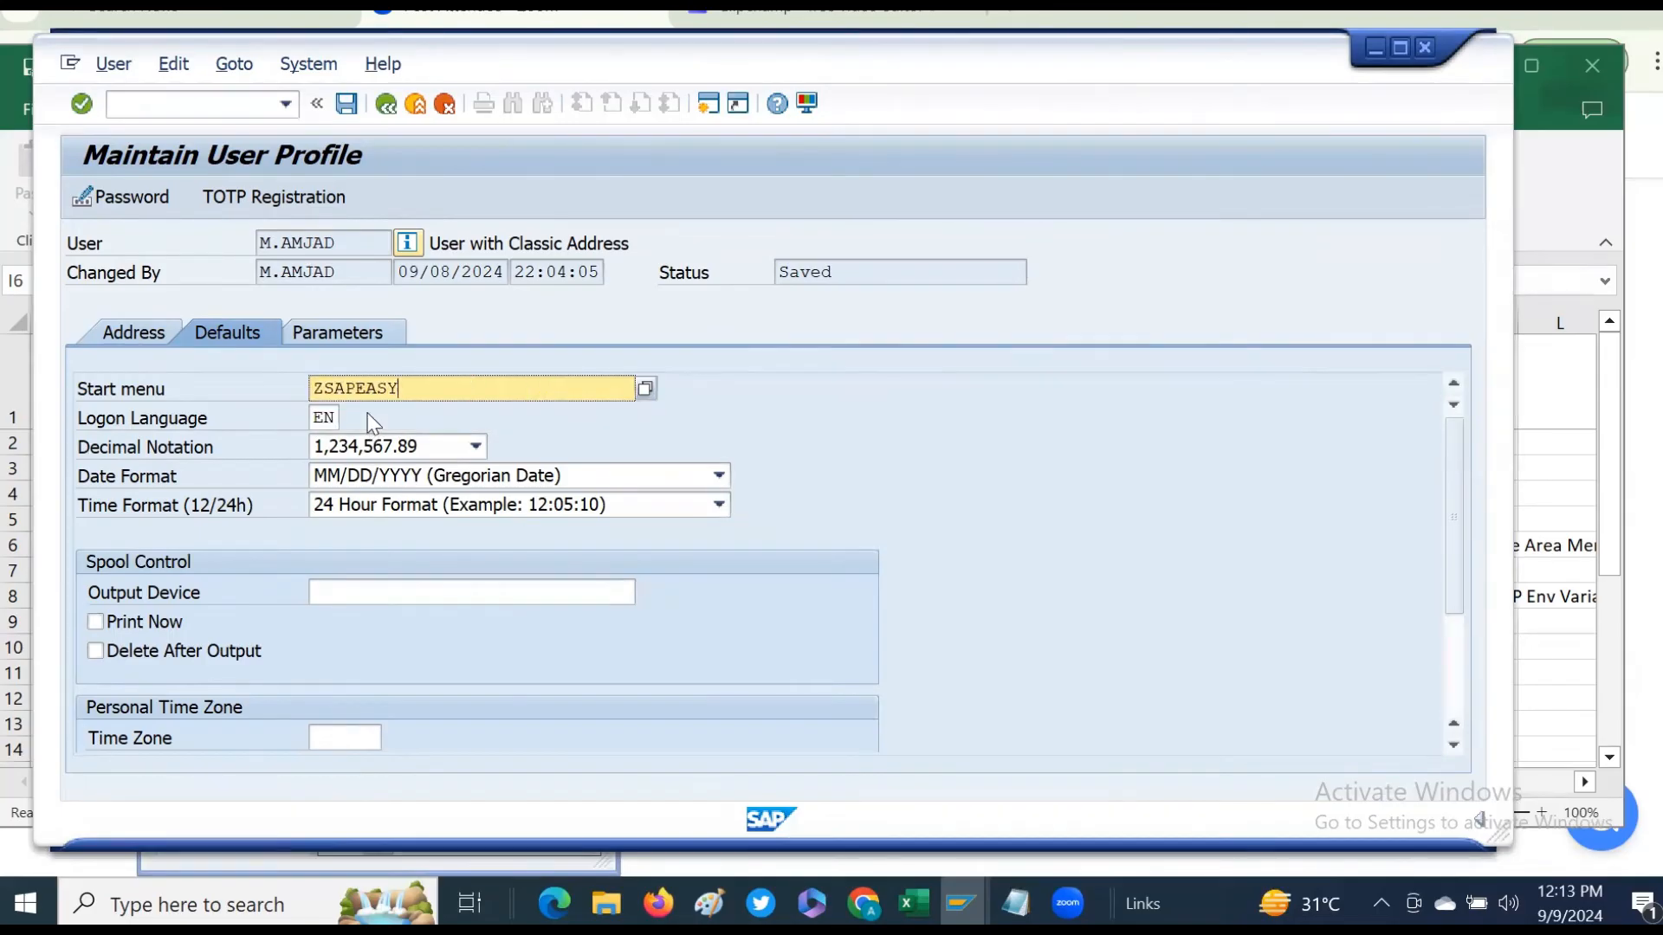
left_click(345, 105)
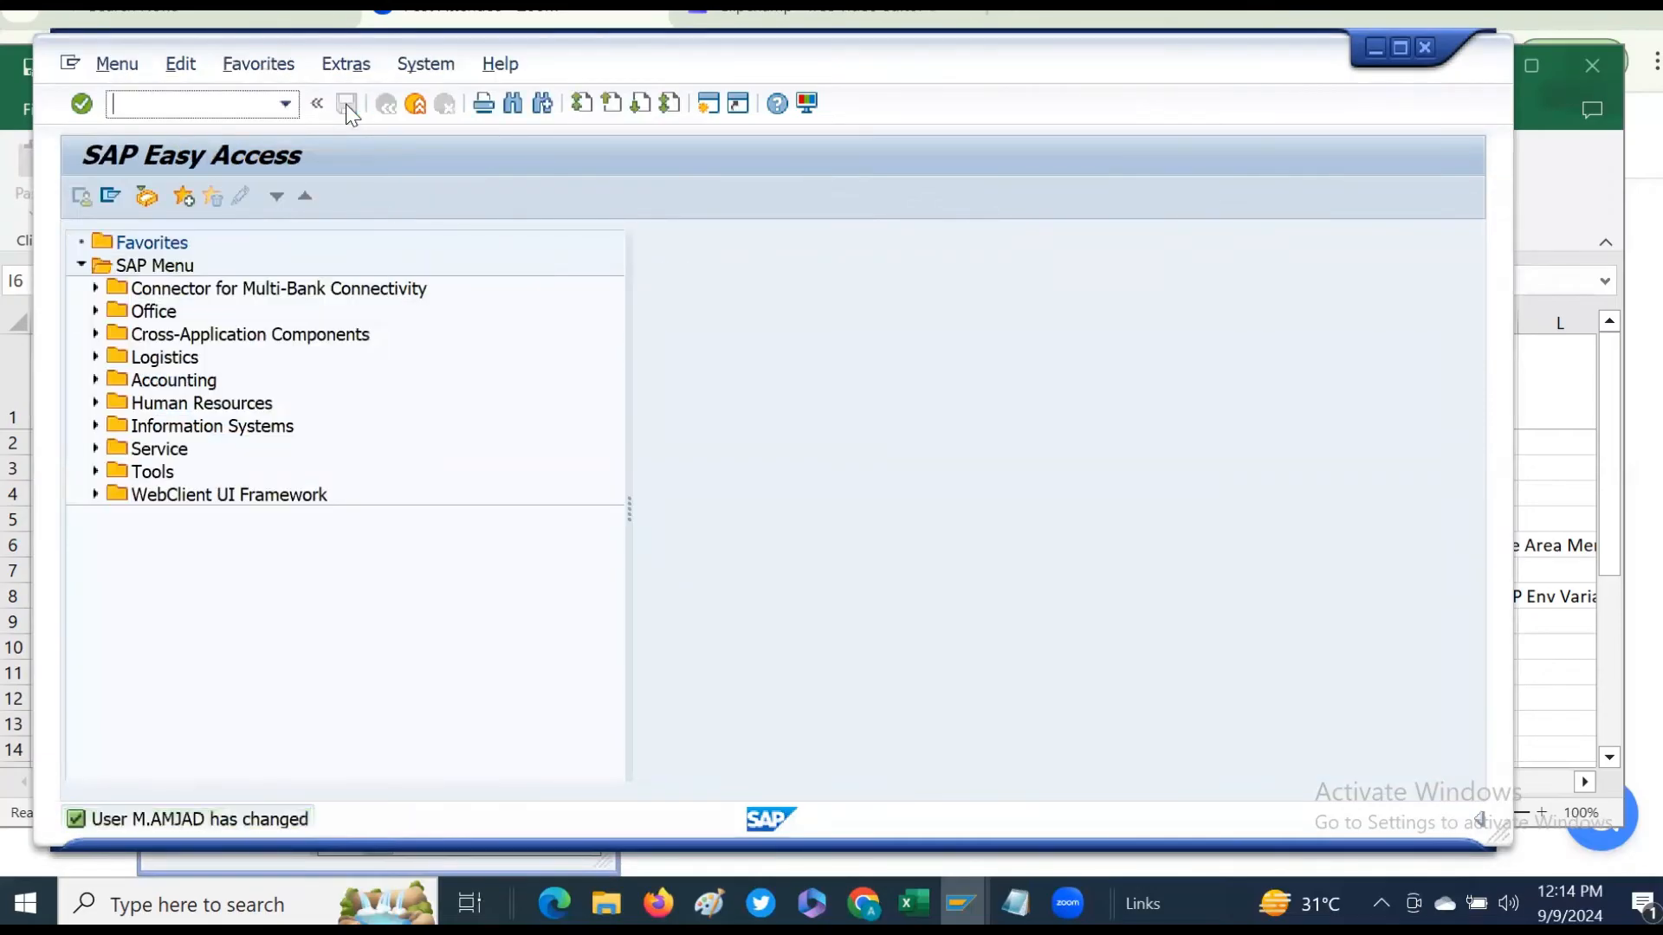
- Reload the SAP menu and expand the Data Tools and Master Data folders to browse the area menu
left_click(117, 63)
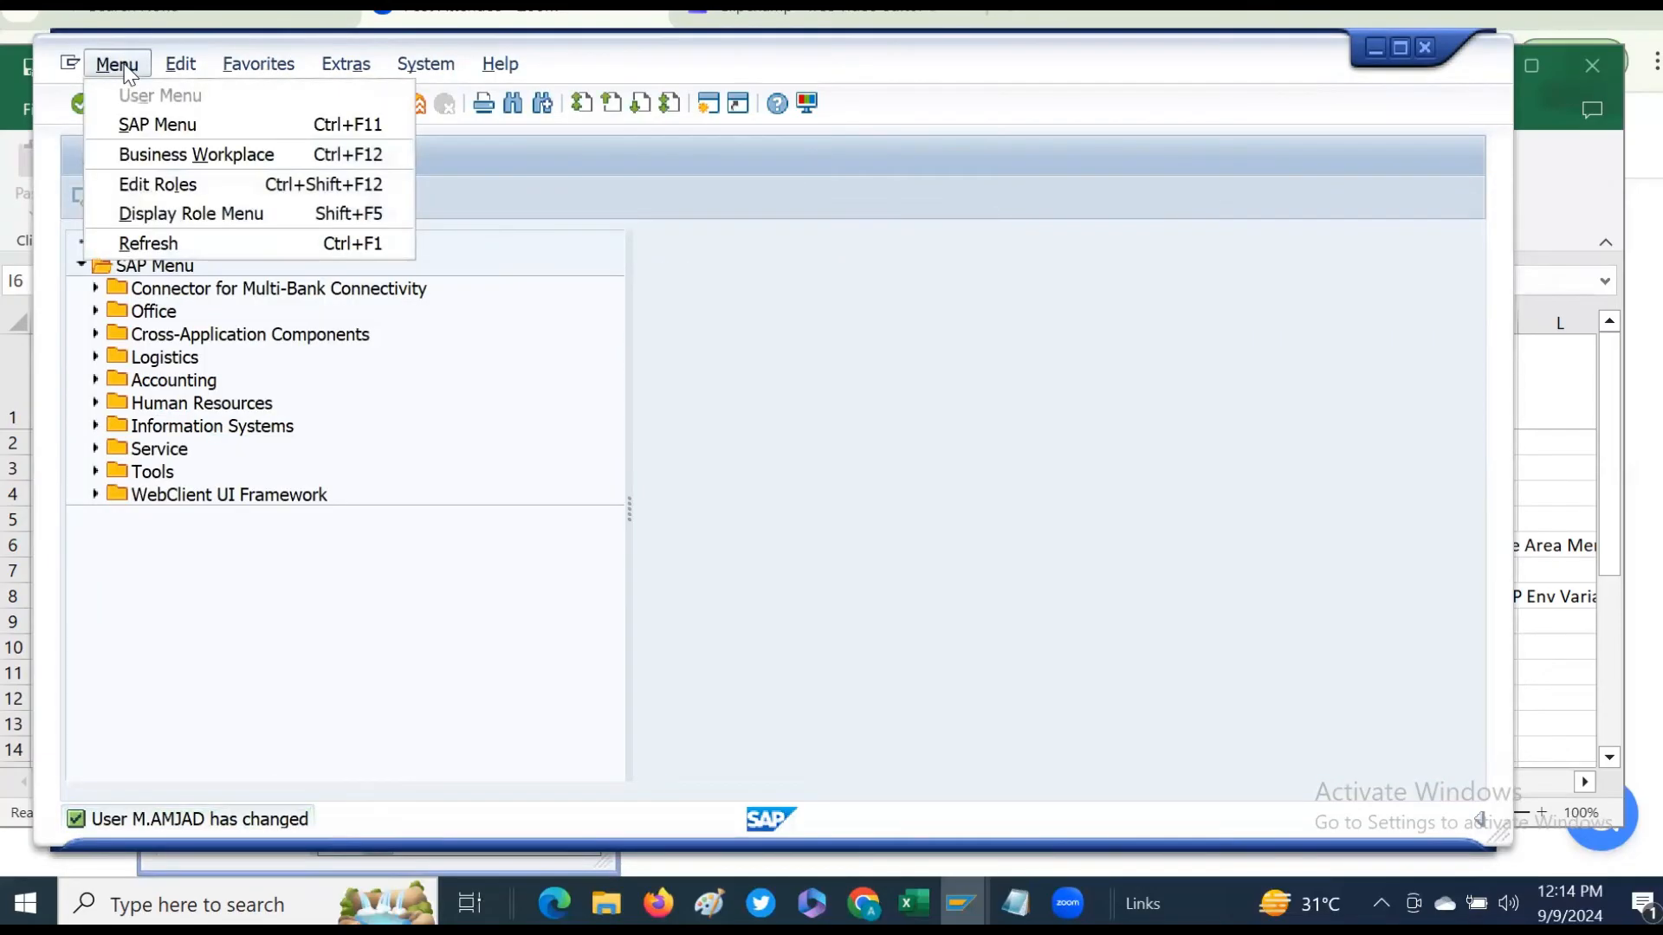
left_click(135, 130)
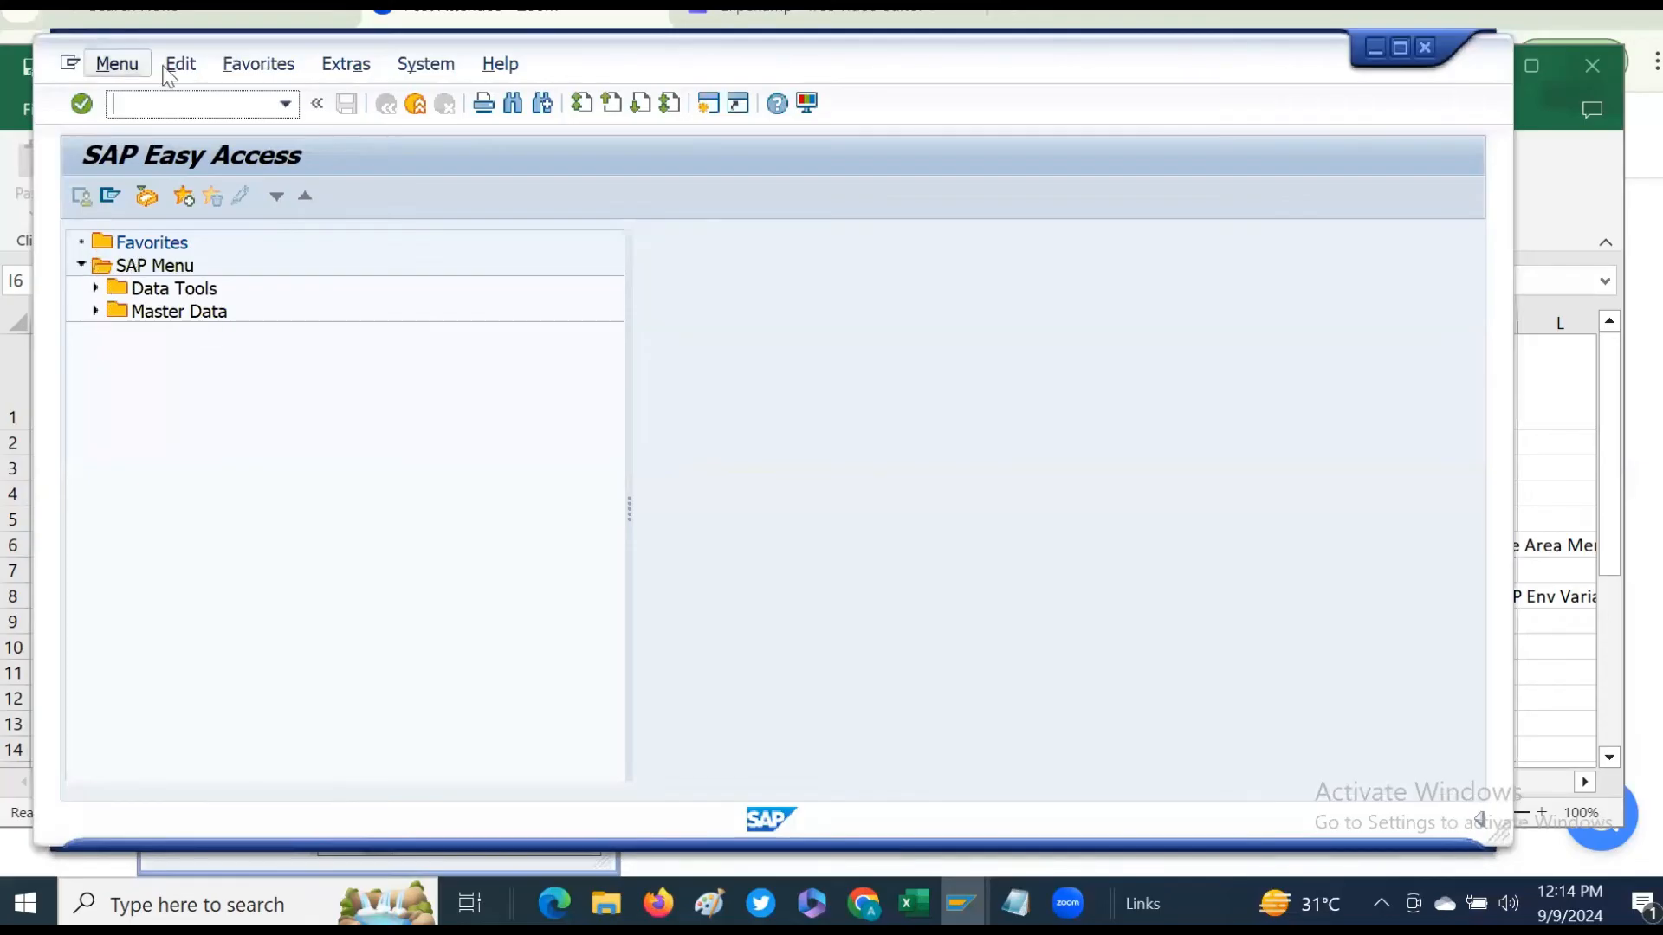
left_click(80, 265)
left_click(80, 265)
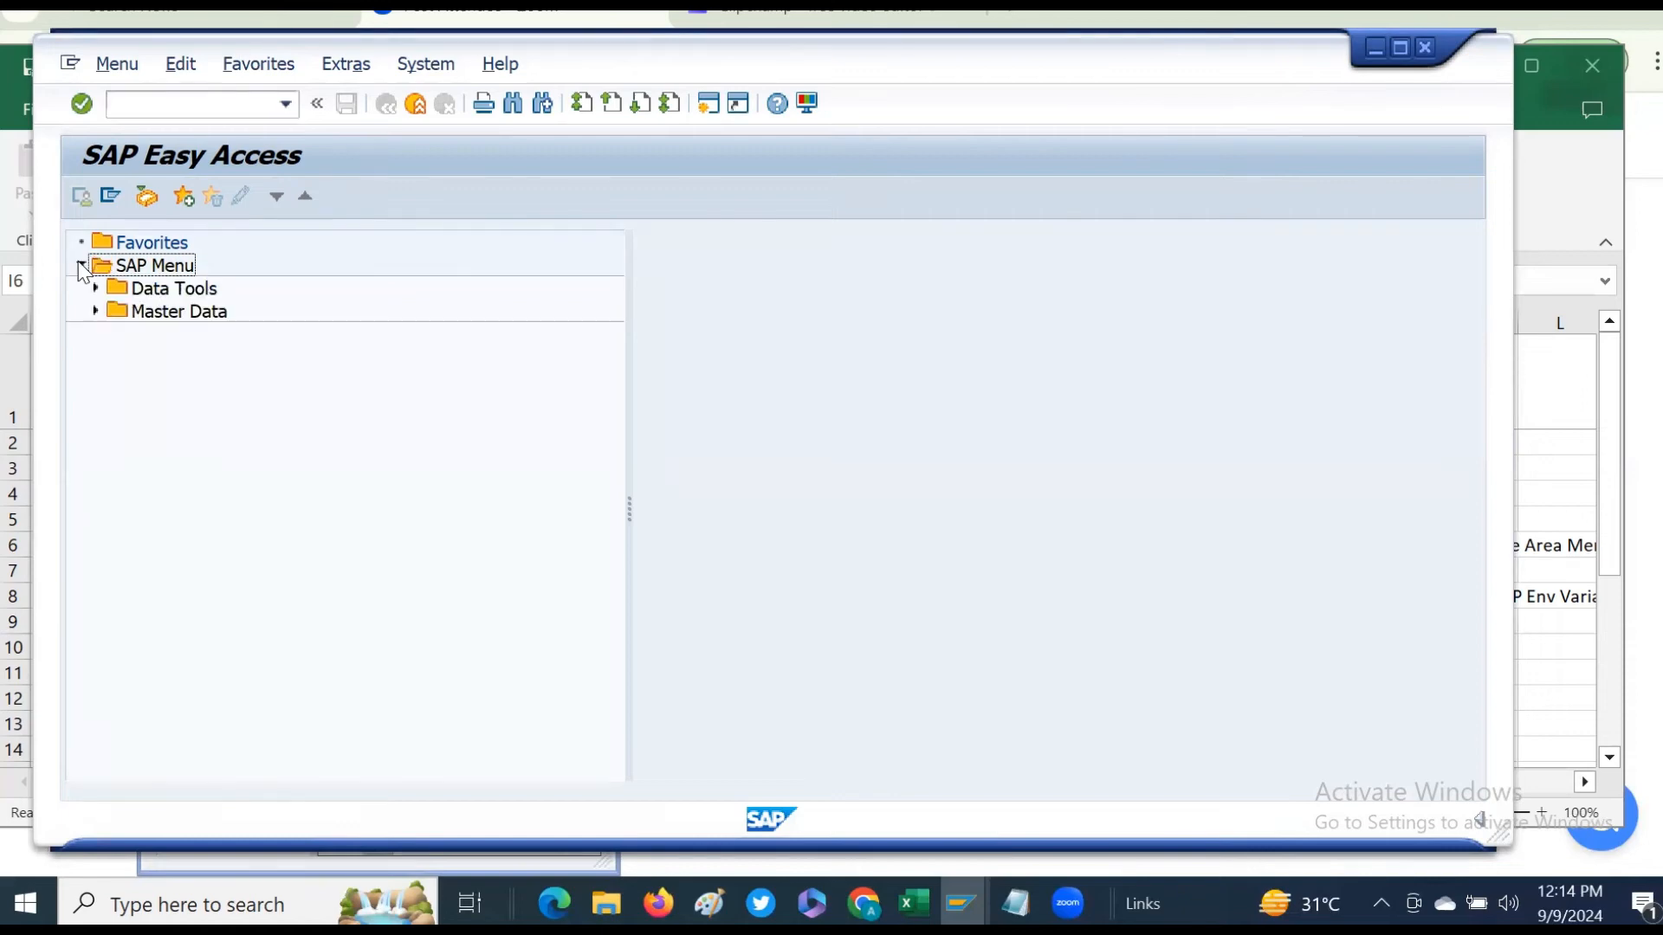
left_click(97, 289)
left_click(96, 288)
left_click(96, 312)
left_click(96, 312)
left_click(96, 288)
left_click(97, 357)
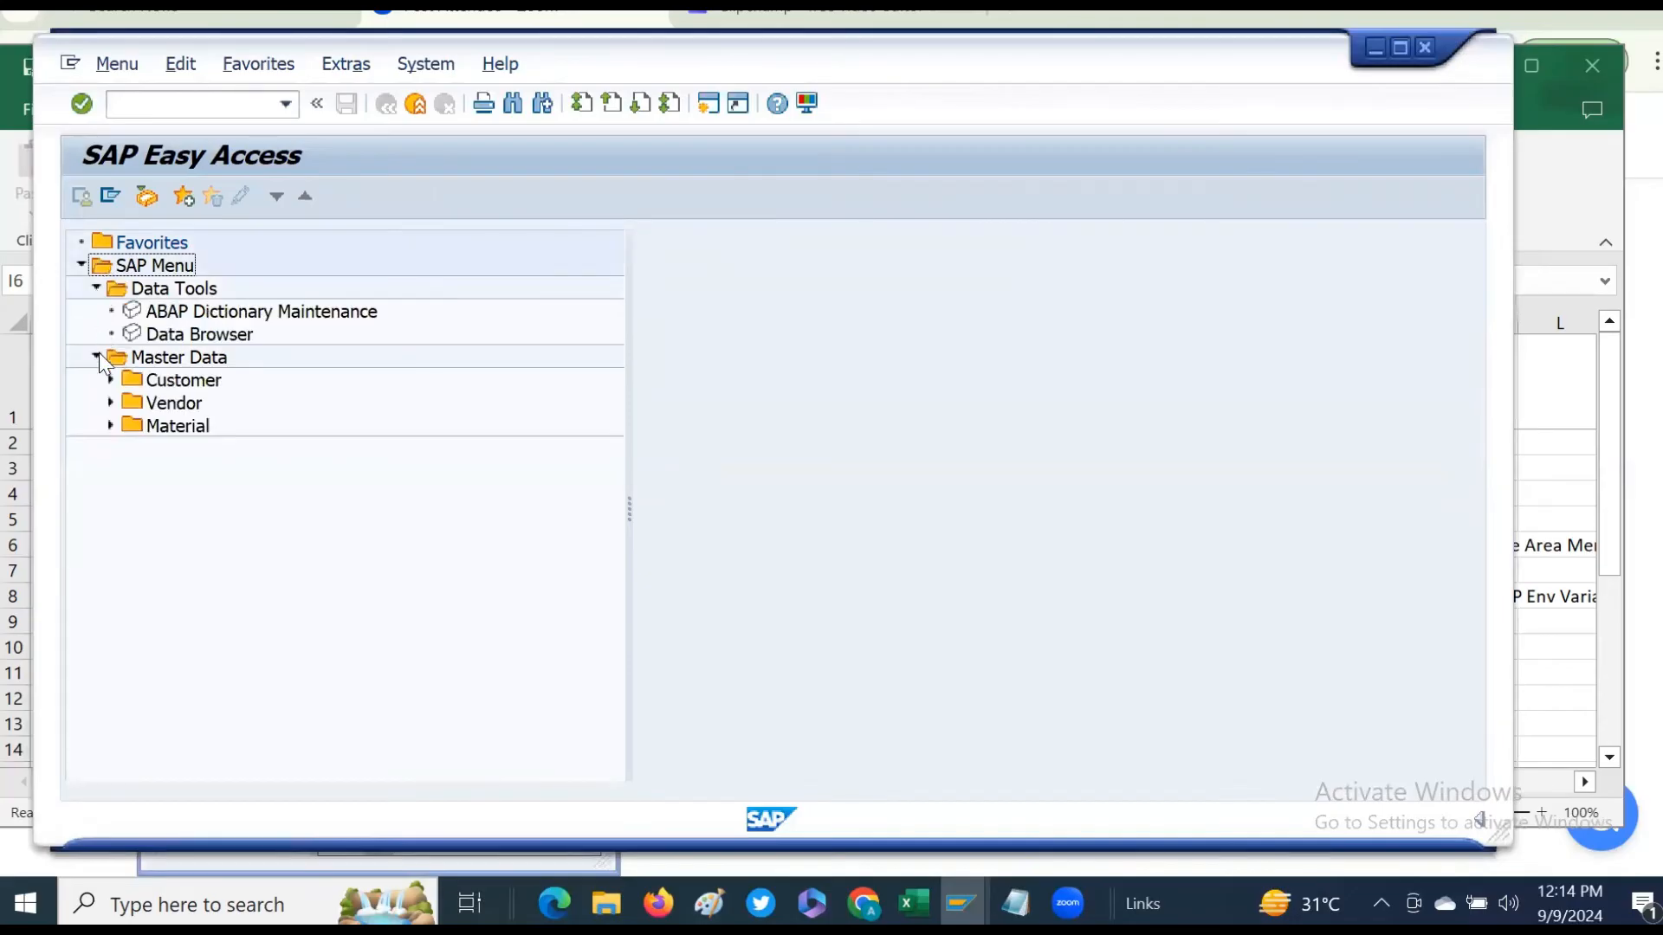
left_click(96, 356)
- Expand and collapse the Data Tools, Master Data, Vendor and Material folders to examine the menu entries
left_click(96, 289)
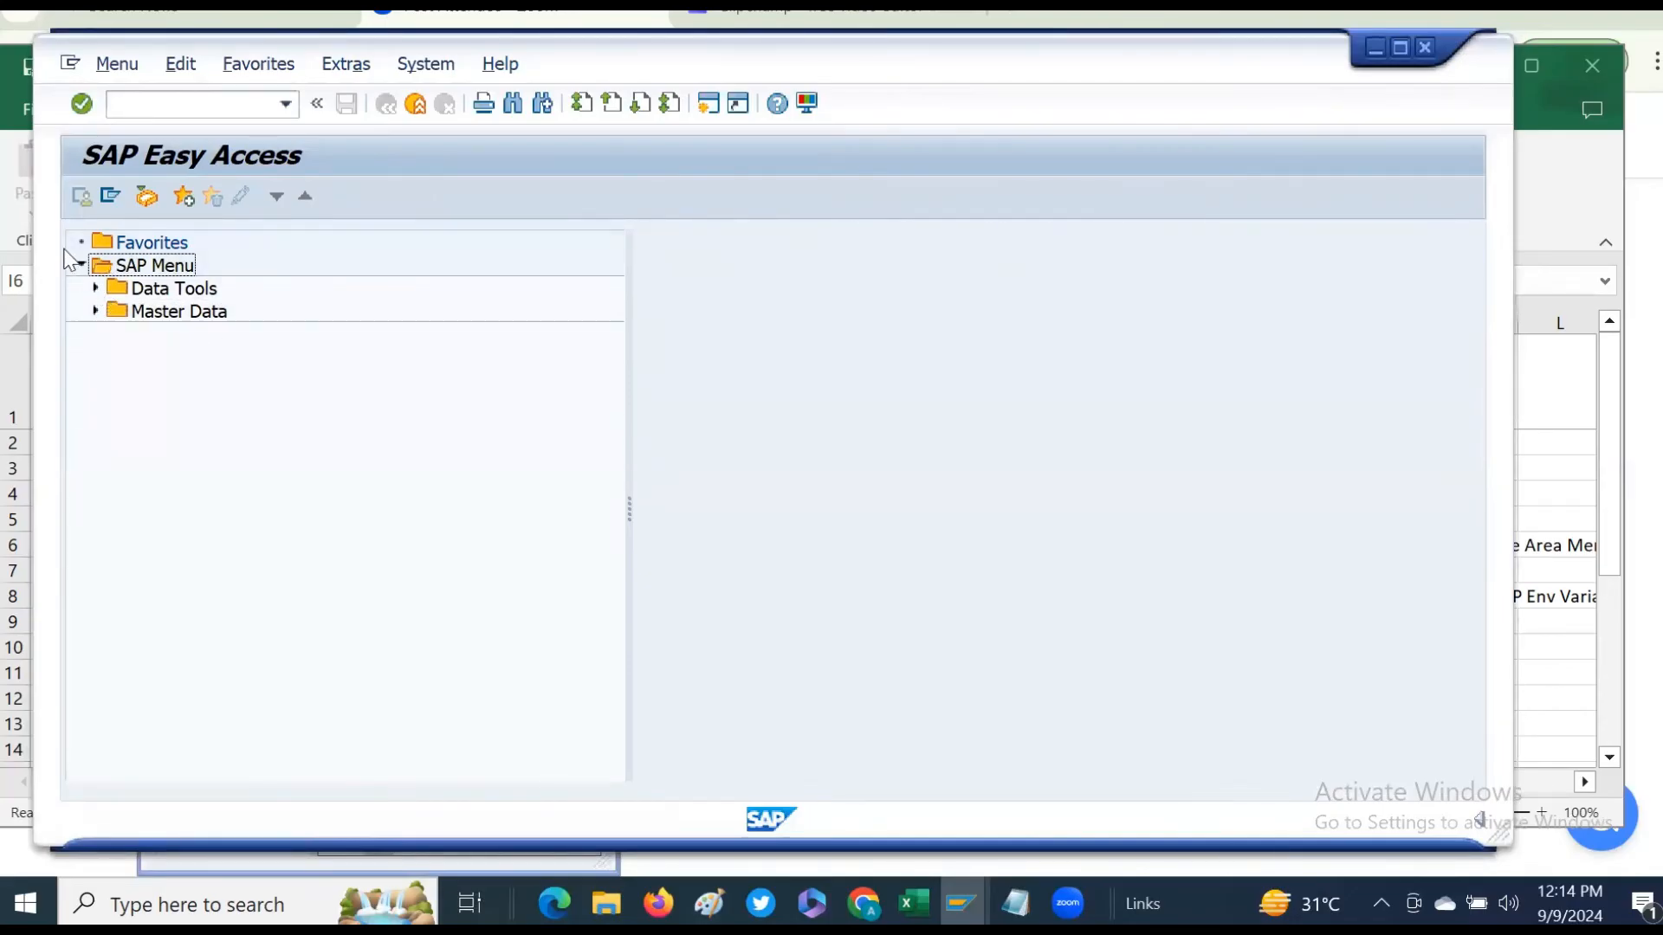
left_click(82, 265)
left_click(83, 264)
left_click(96, 288)
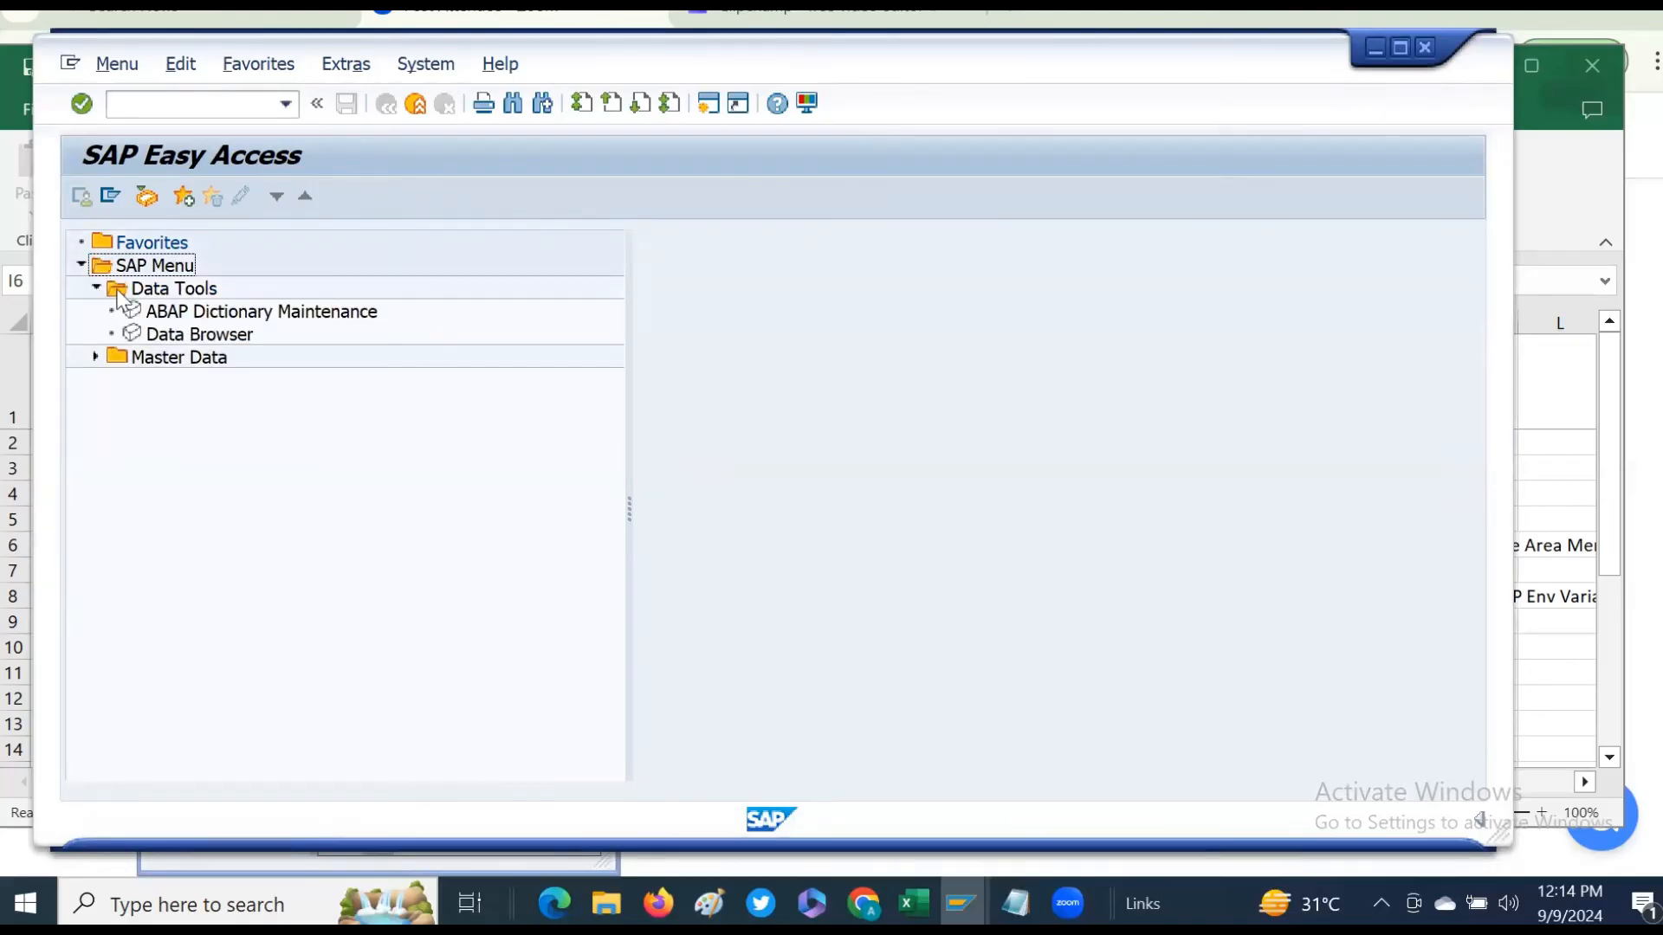
left_click(102, 294)
left_click(96, 289)
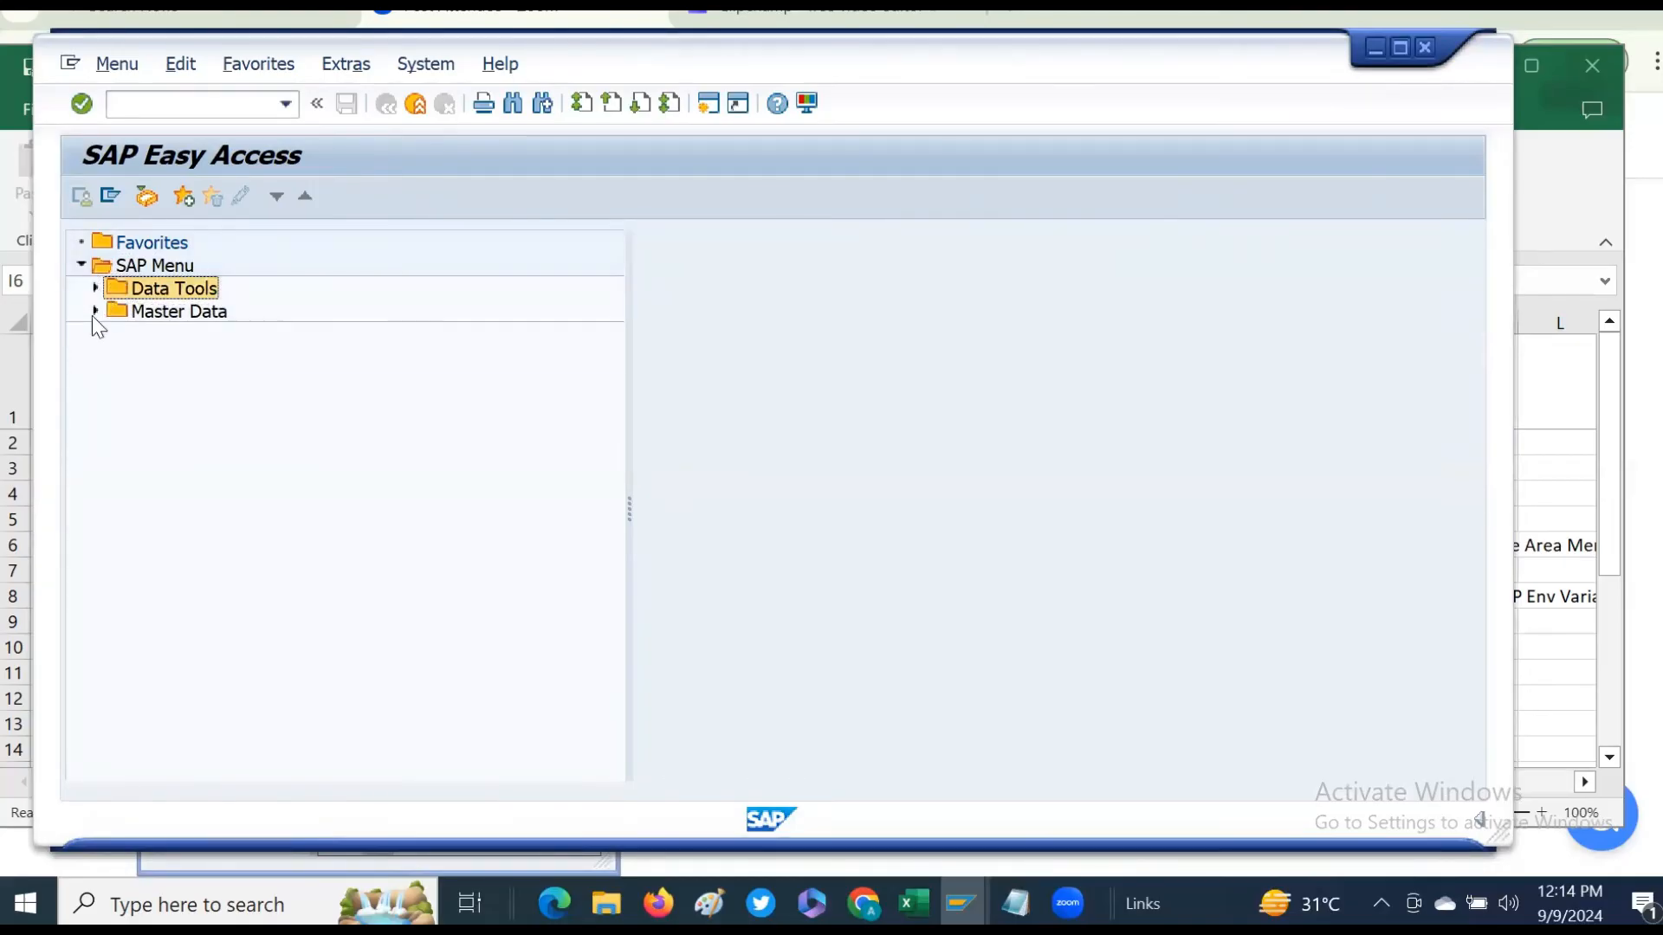
left_click(95, 292)
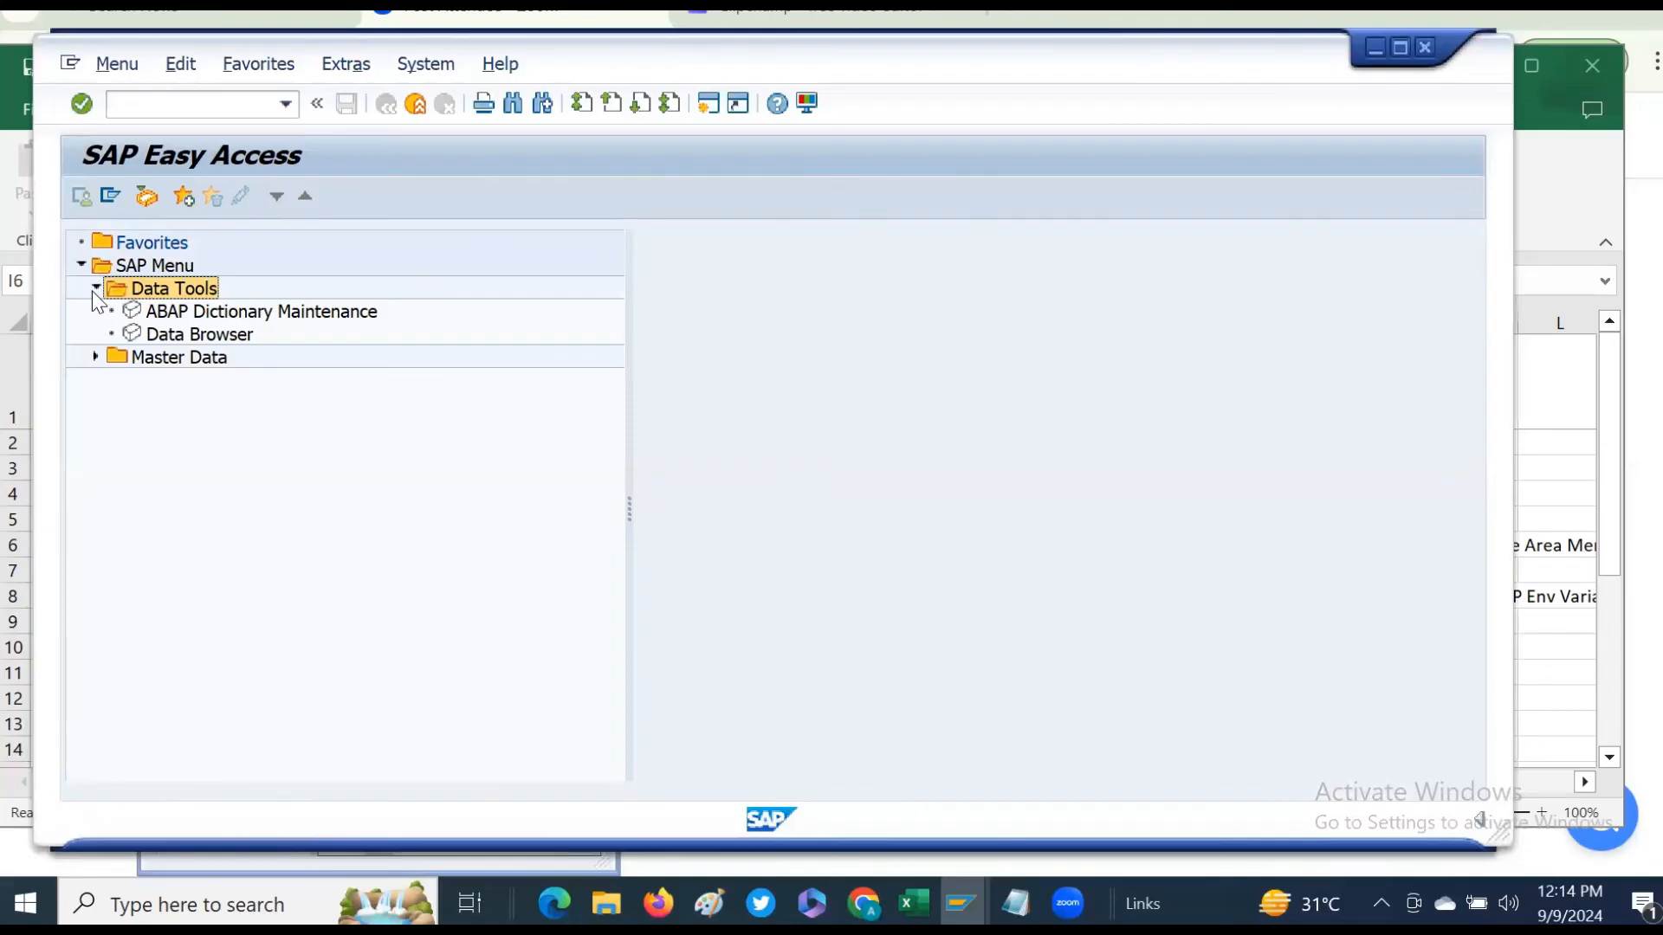
left_click(95, 289)
left_click(96, 311)
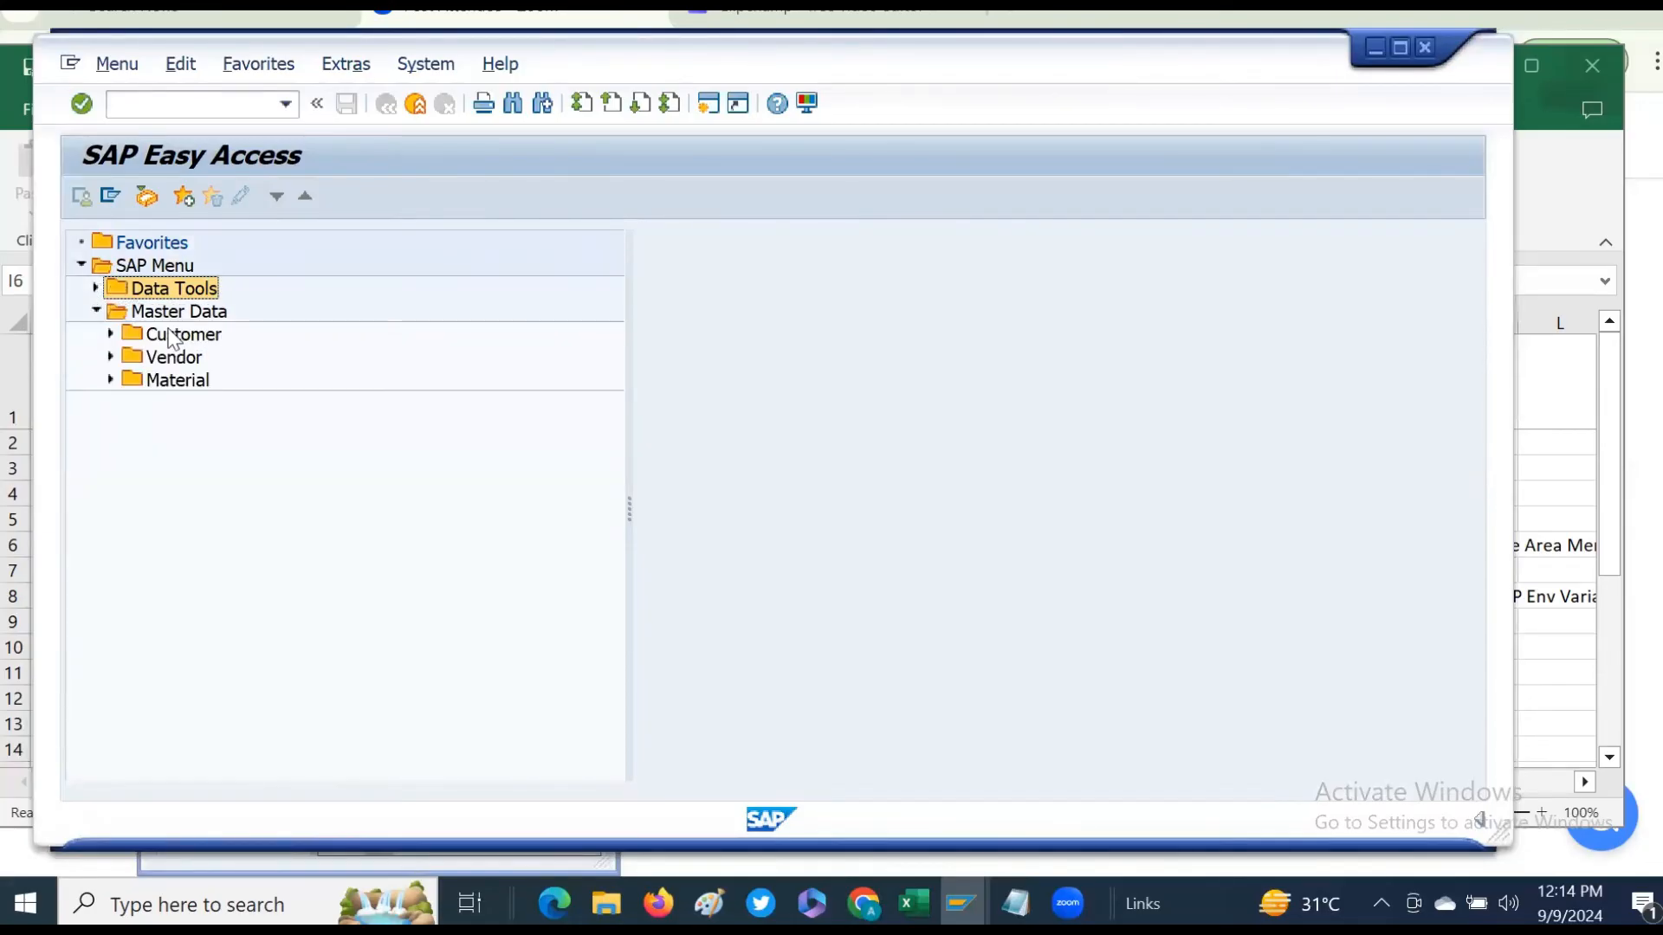
left_click(112, 355)
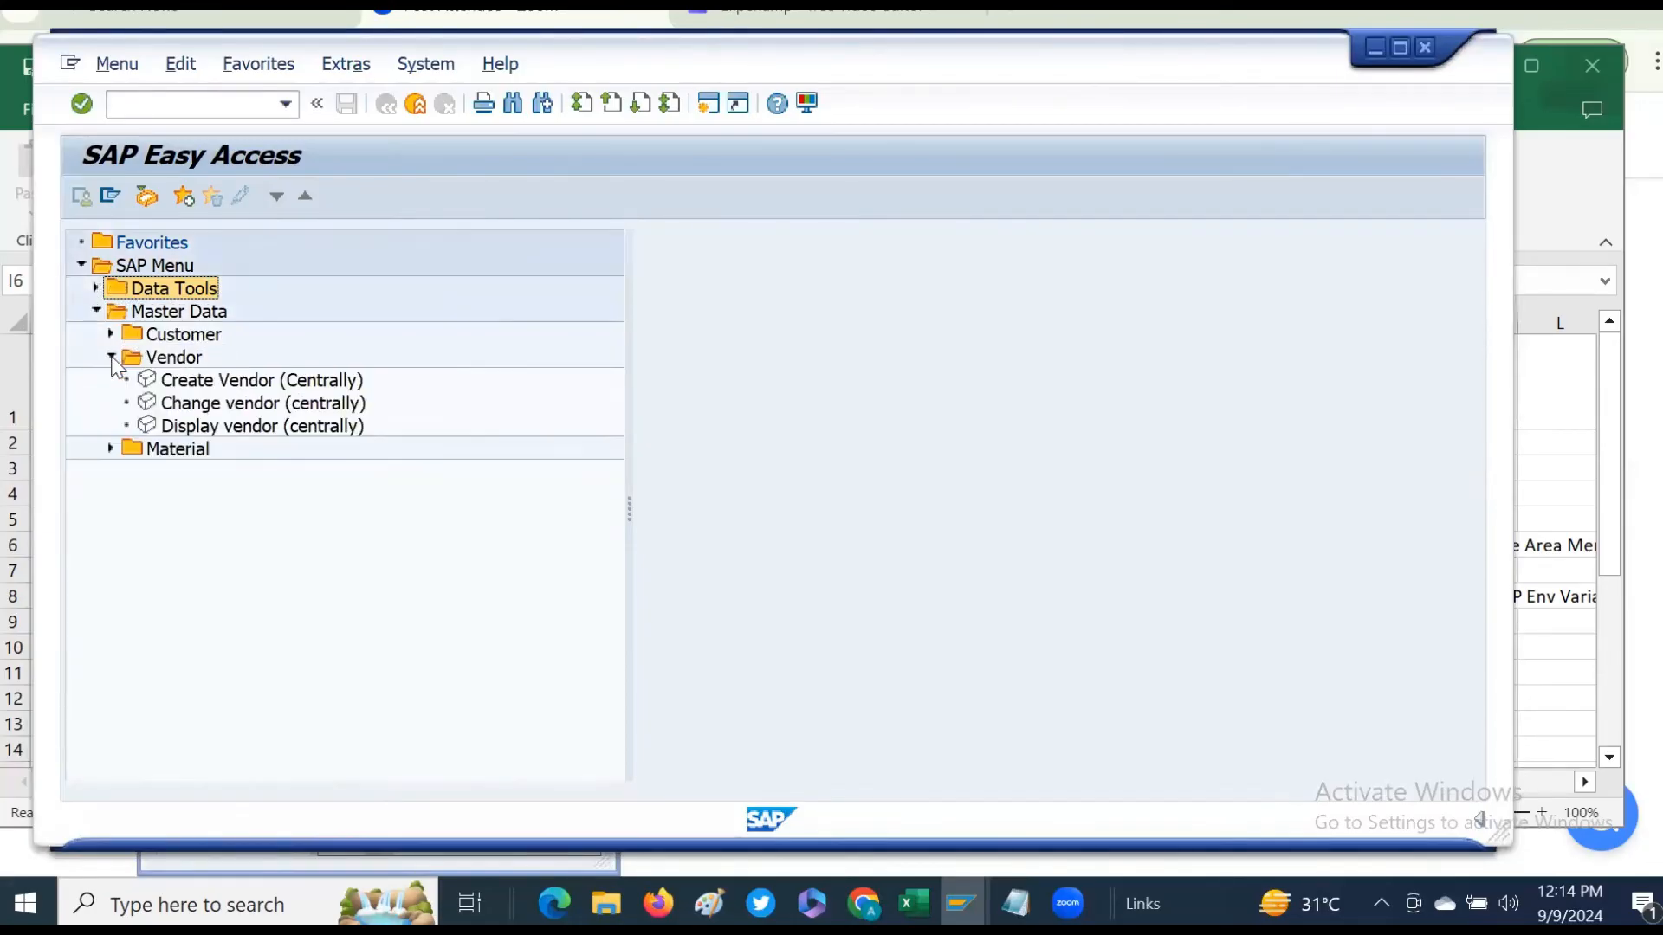
left_click(111, 448)
left_click(110, 449)
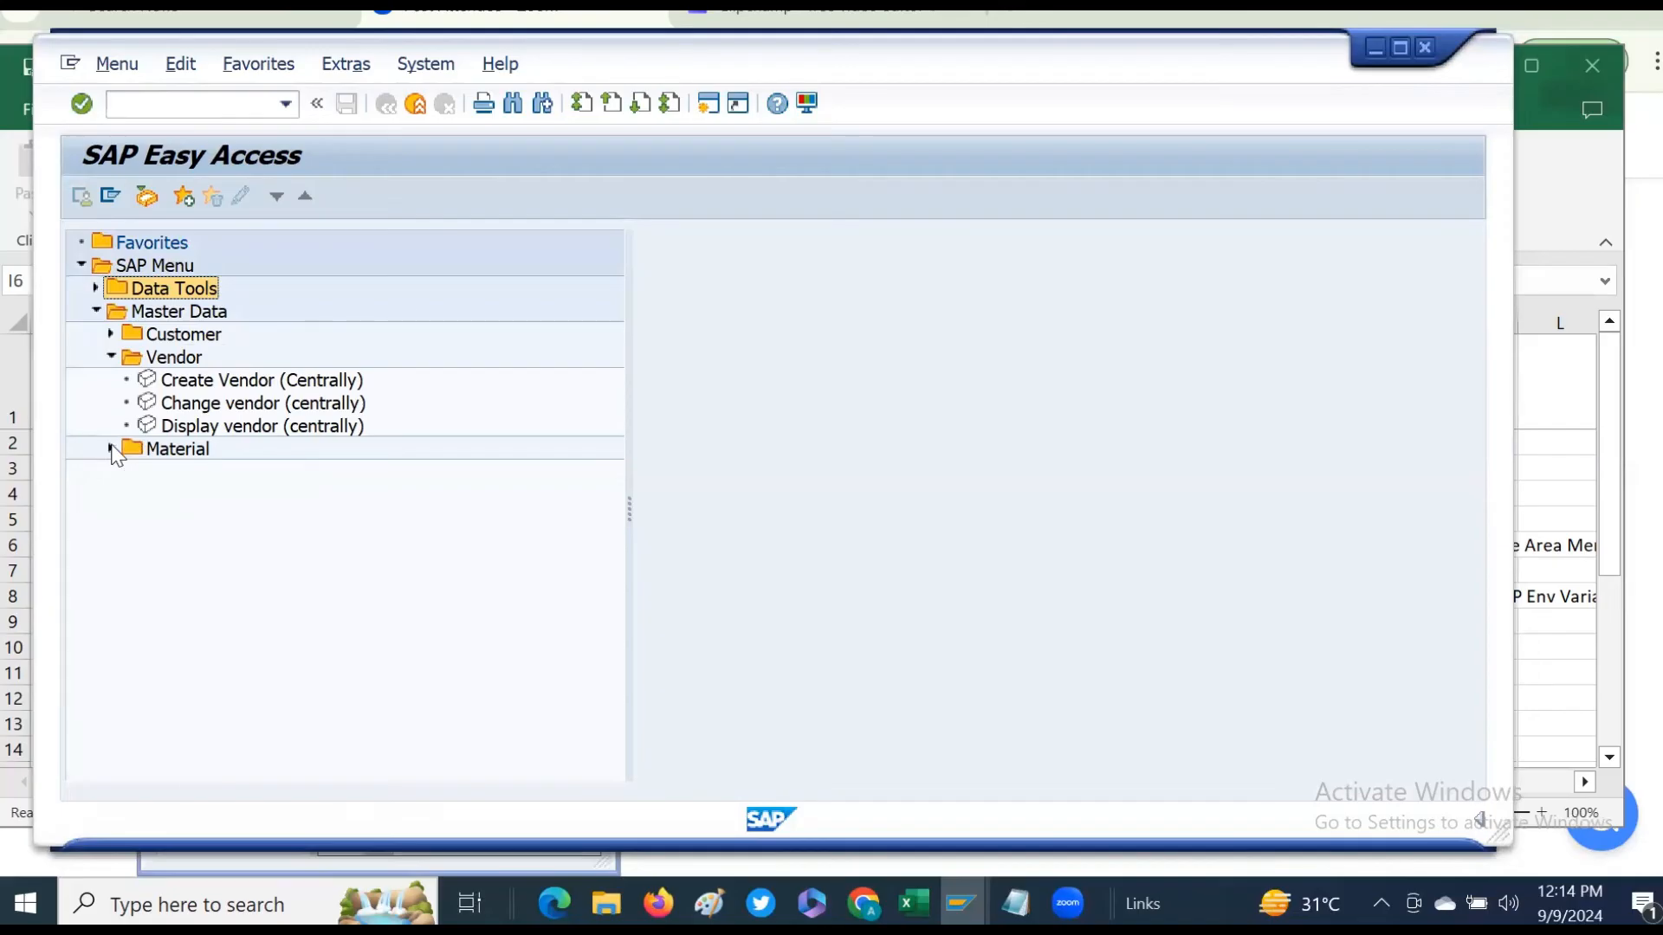
left_click(112, 358)
left_click(96, 311)
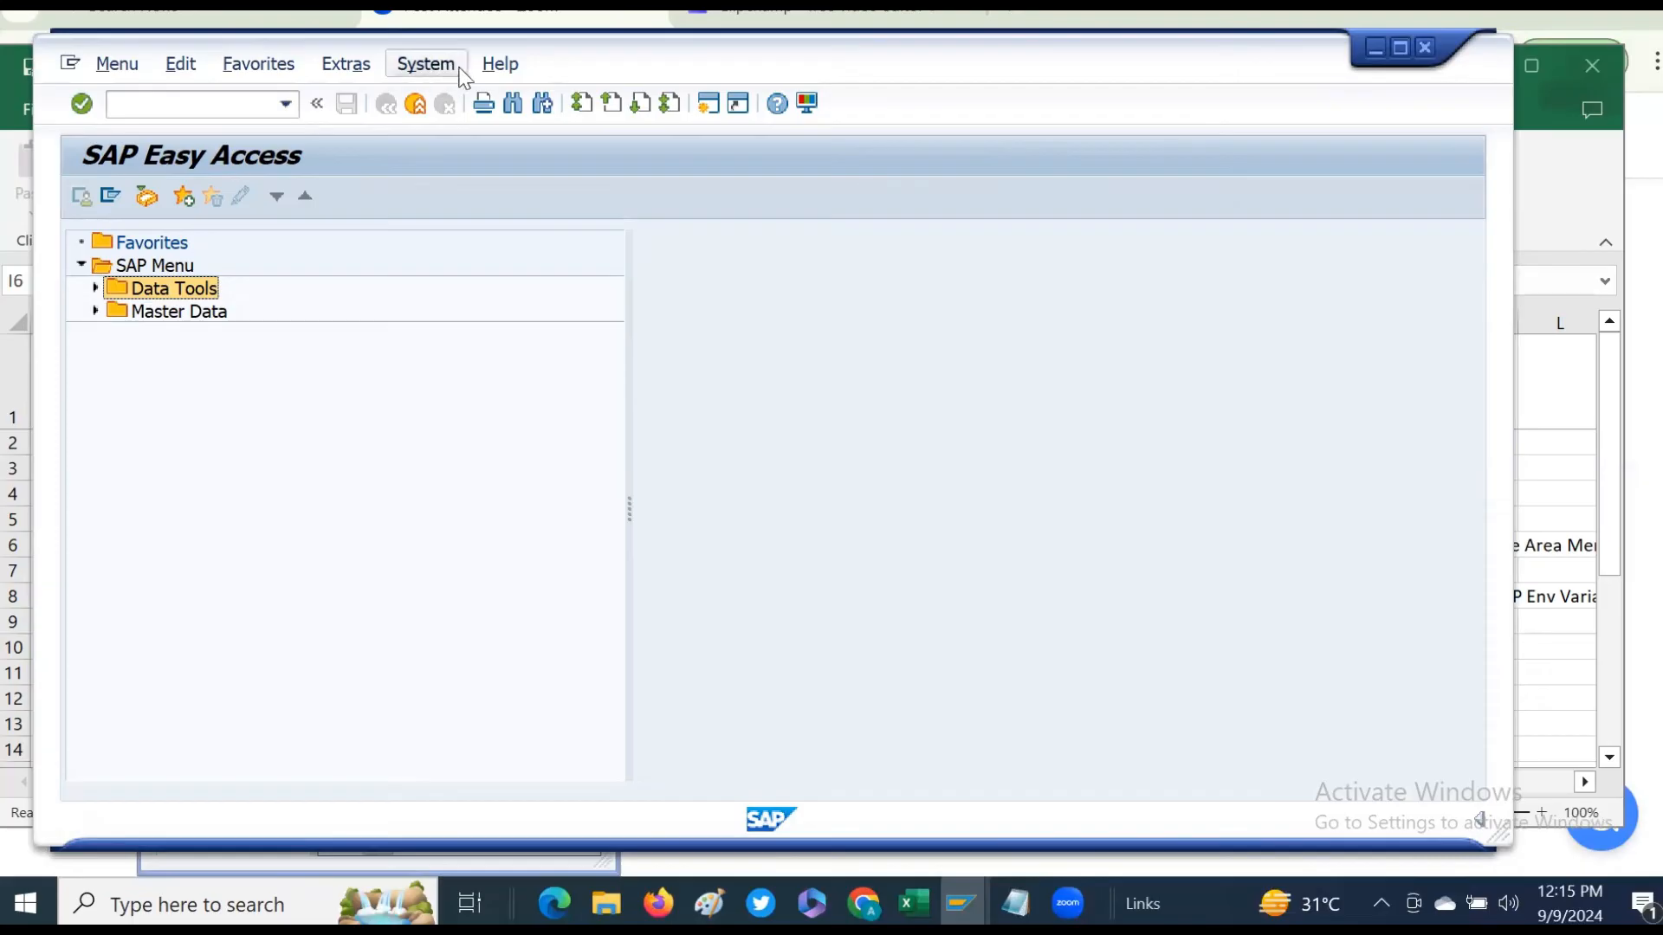
- Log off from SAP by closing the session window and confirming
left_click(1425, 47)
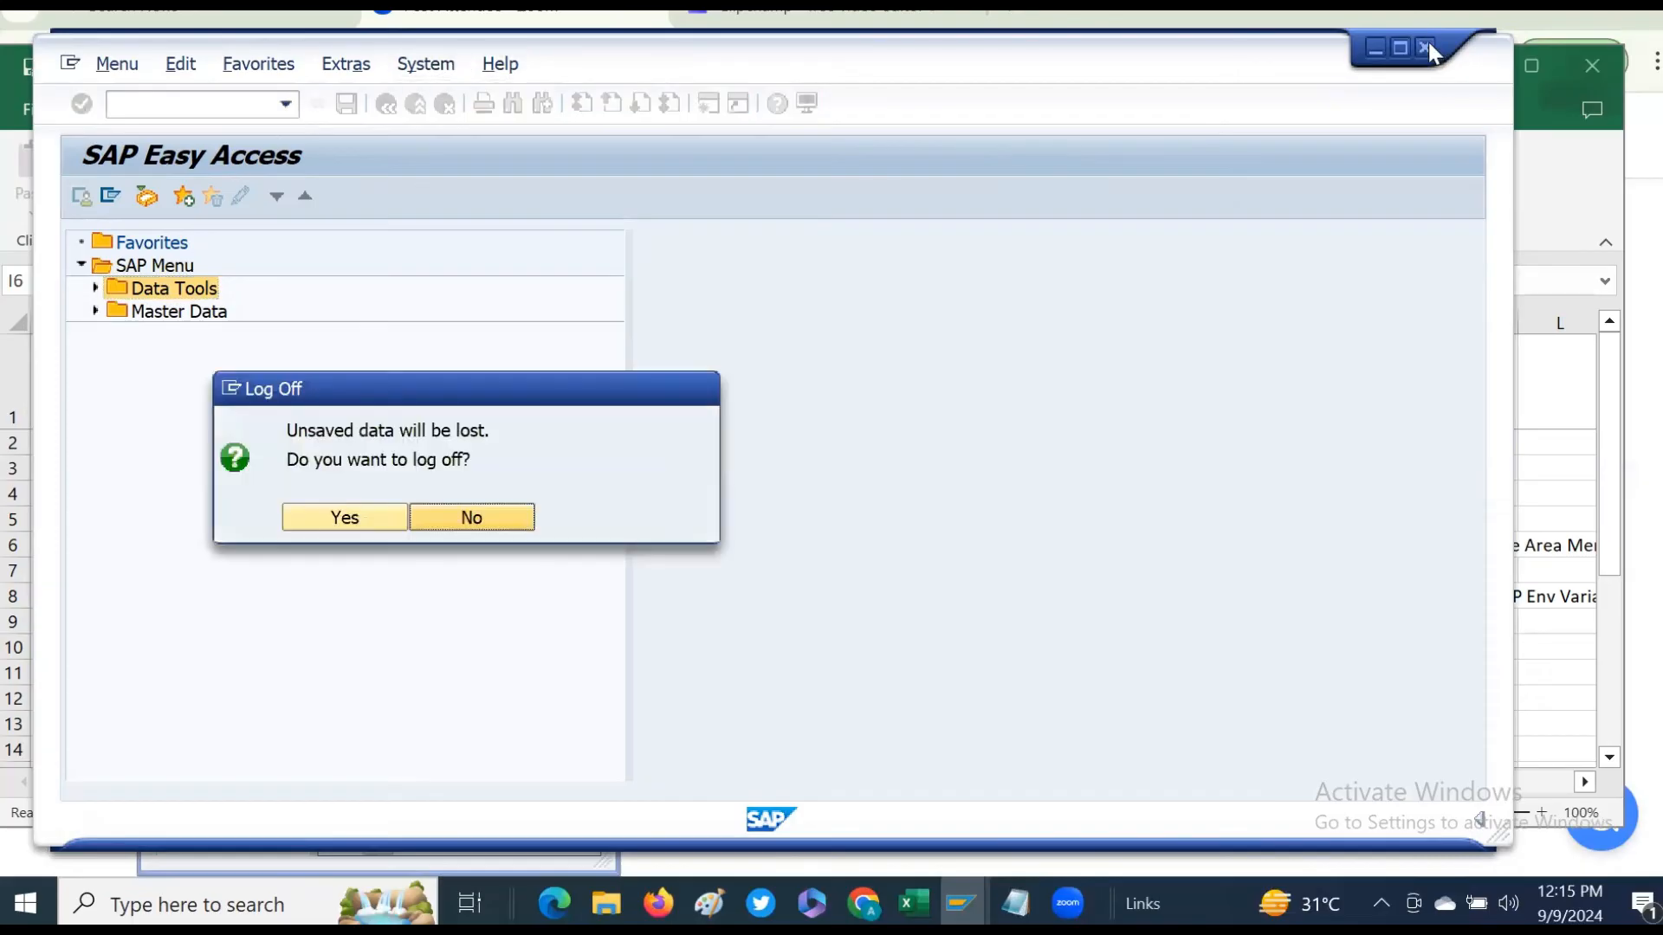
left_click(346, 518)
left_click(849, 598)
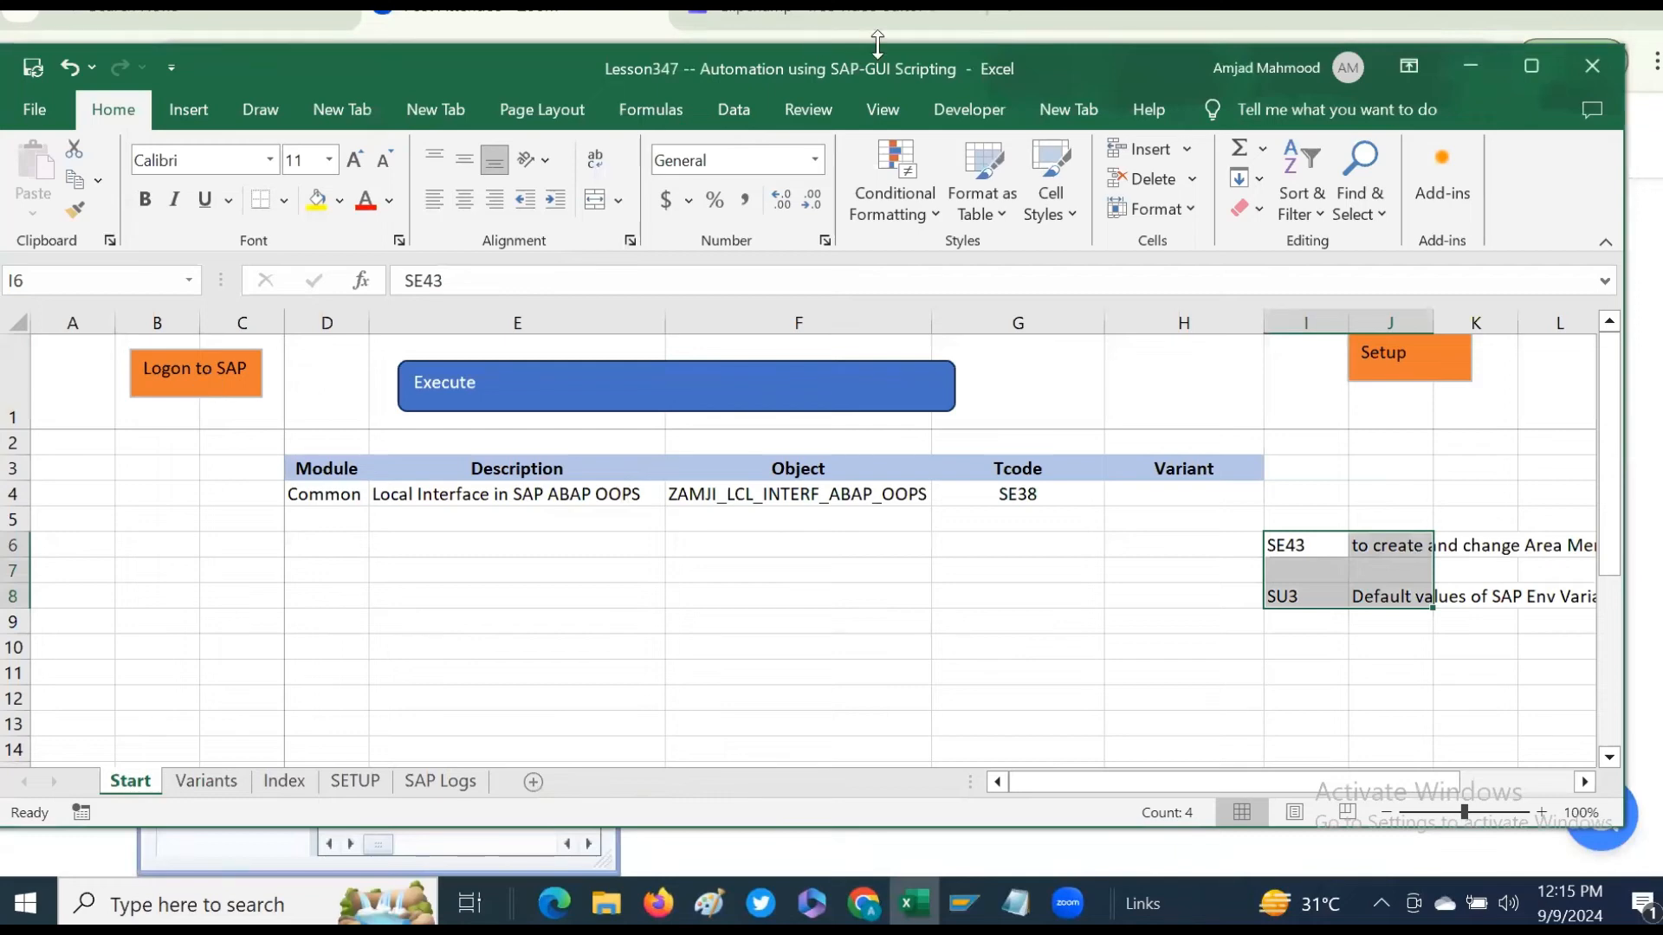
- Log on to SAP from the workbook and open transaction SU3
left_click(197, 378)
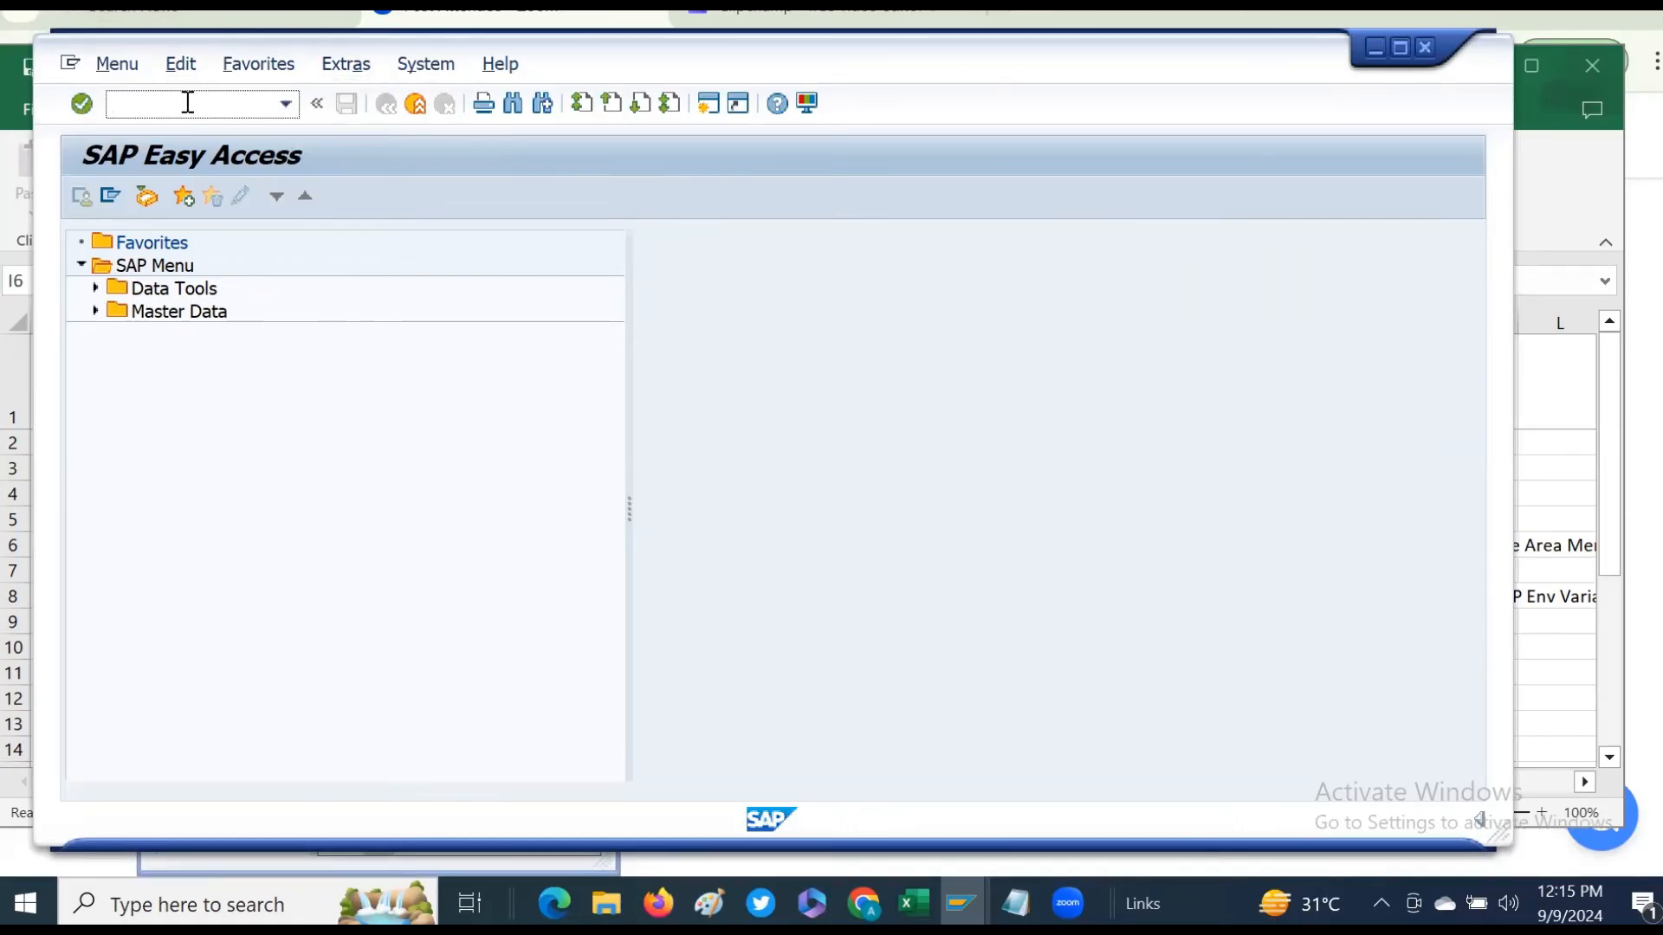
type("su3")
key("Return")
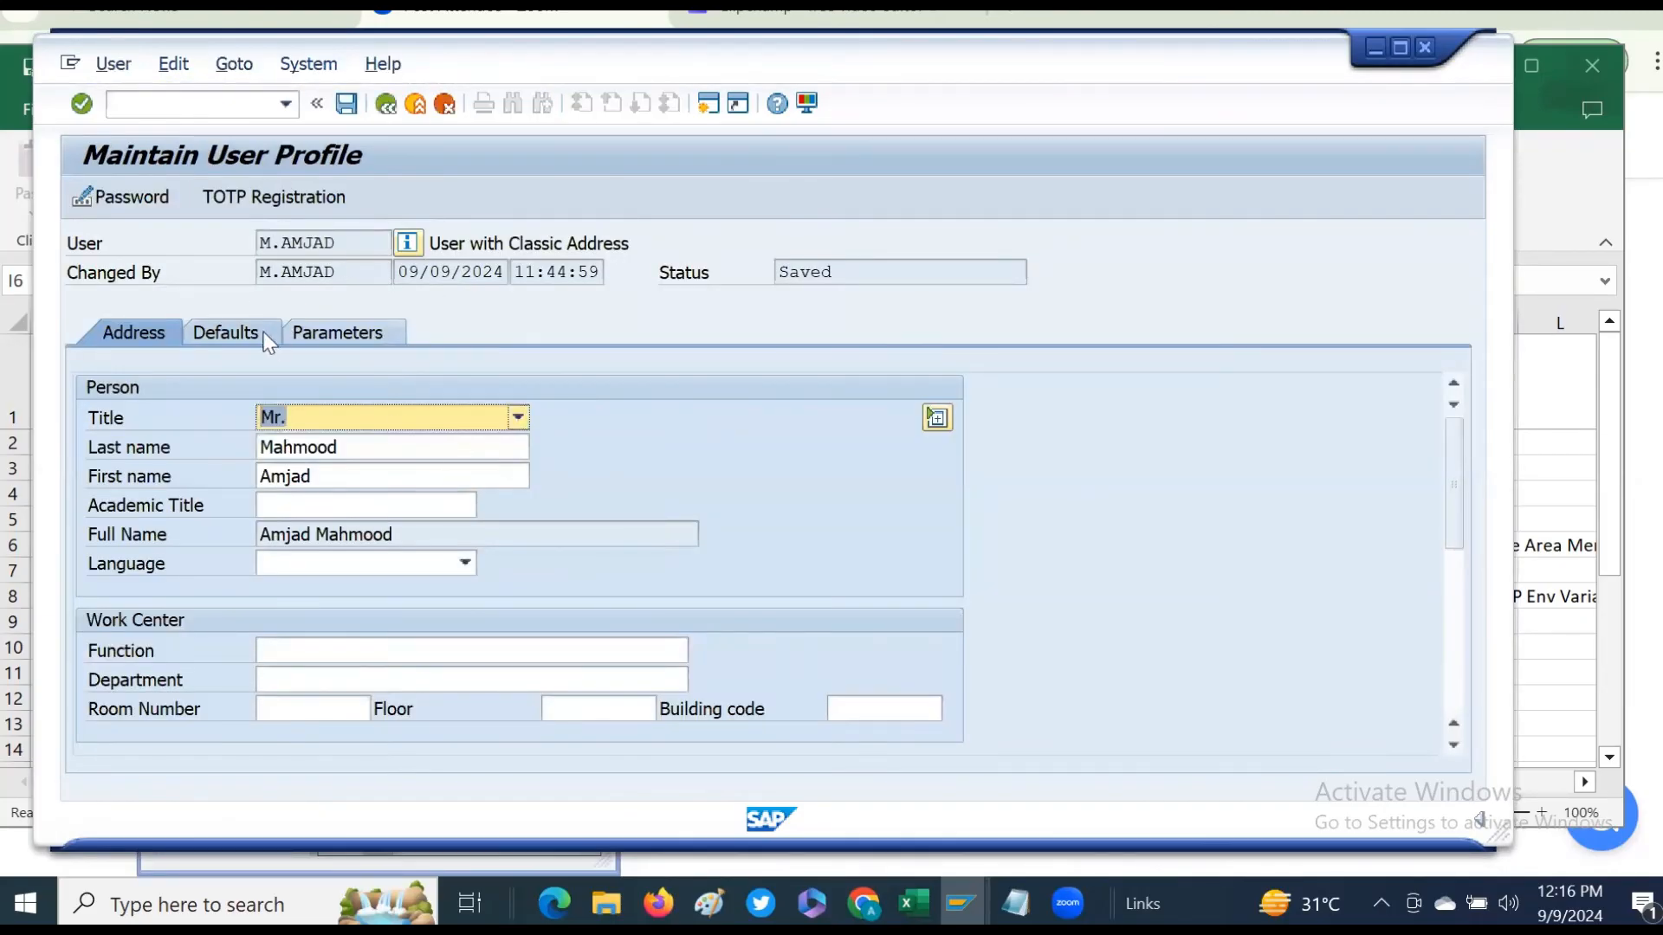
- Clear the default start menu in the user profile and save it
left_click(247, 334)
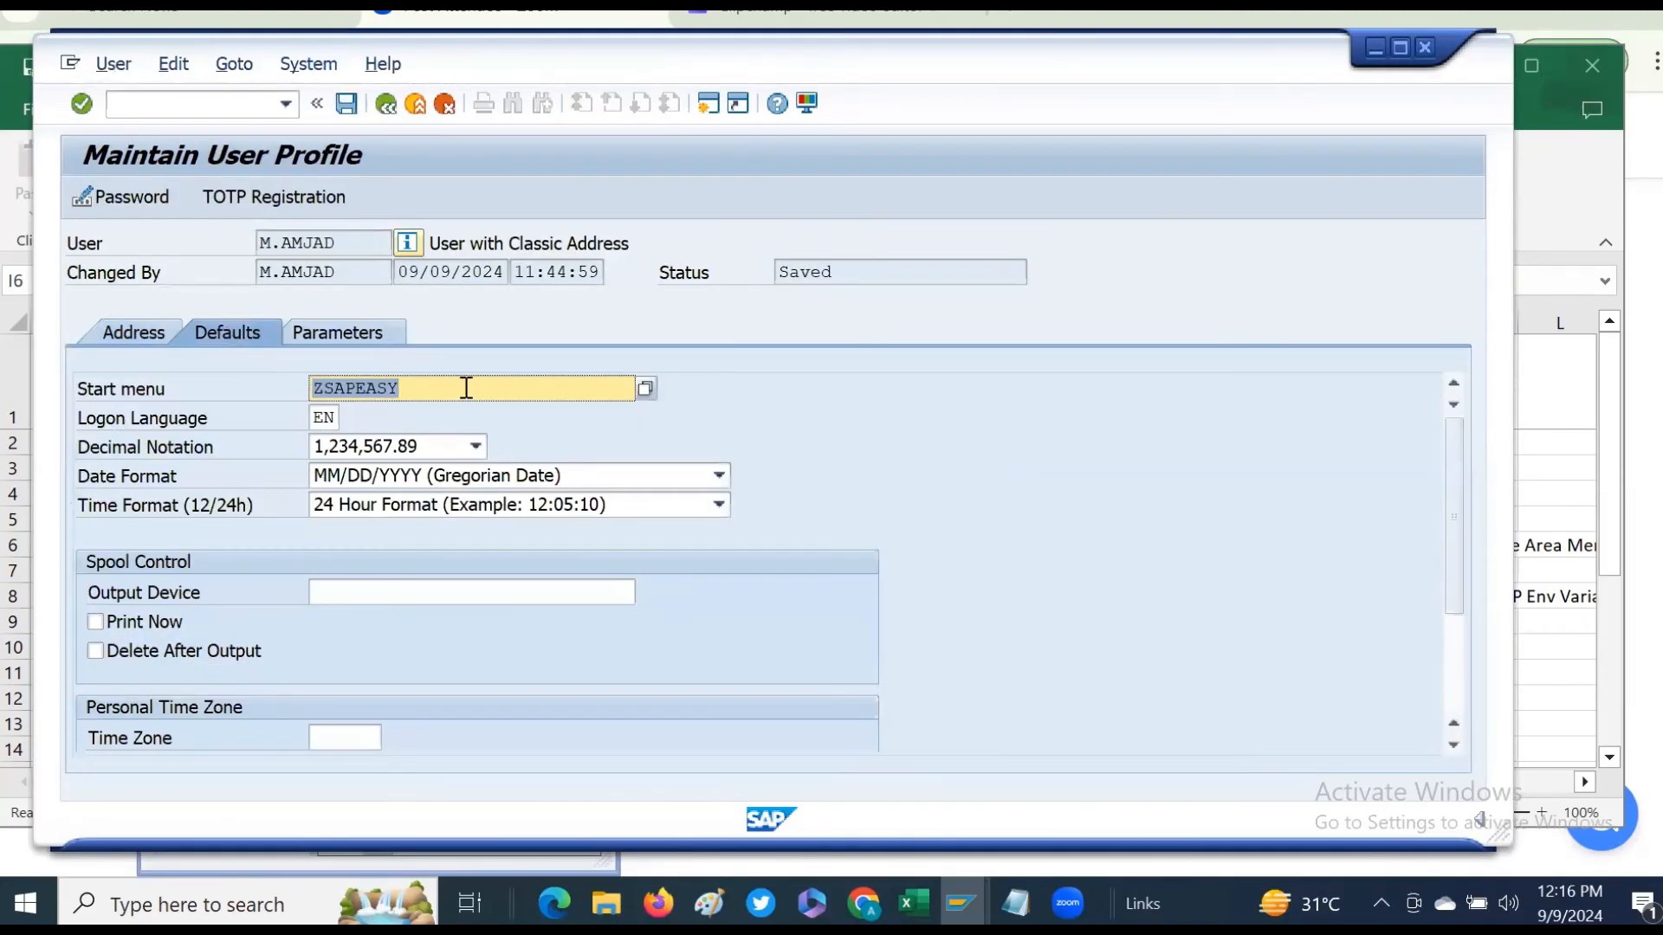
key("Delete")
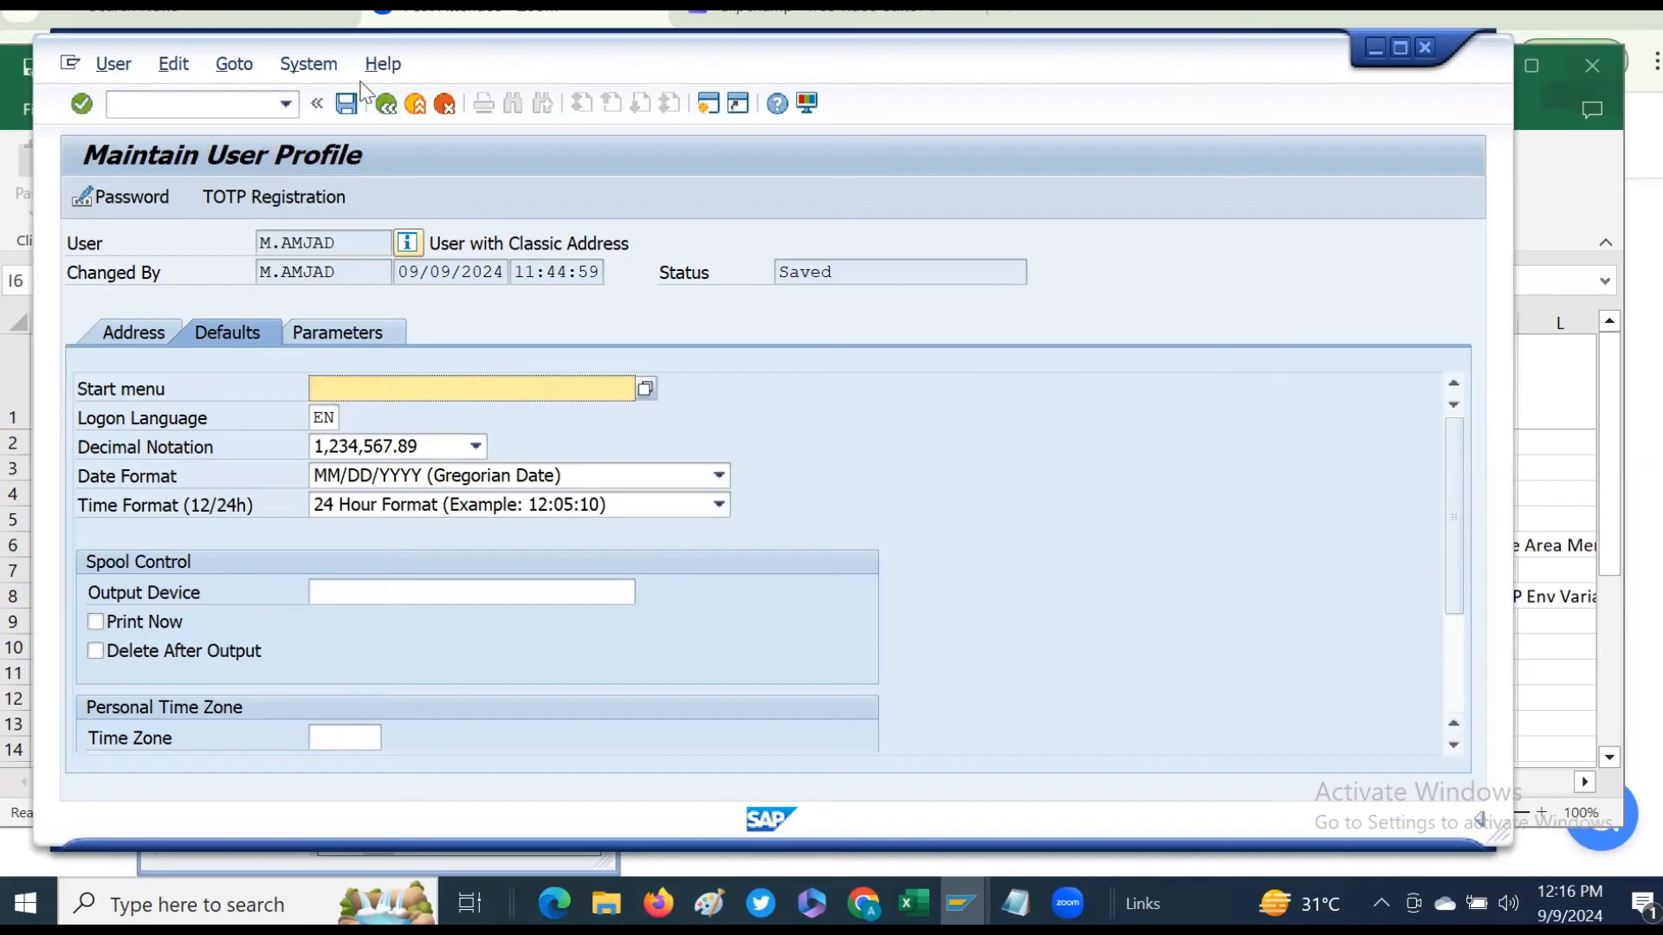
left_click(348, 105)
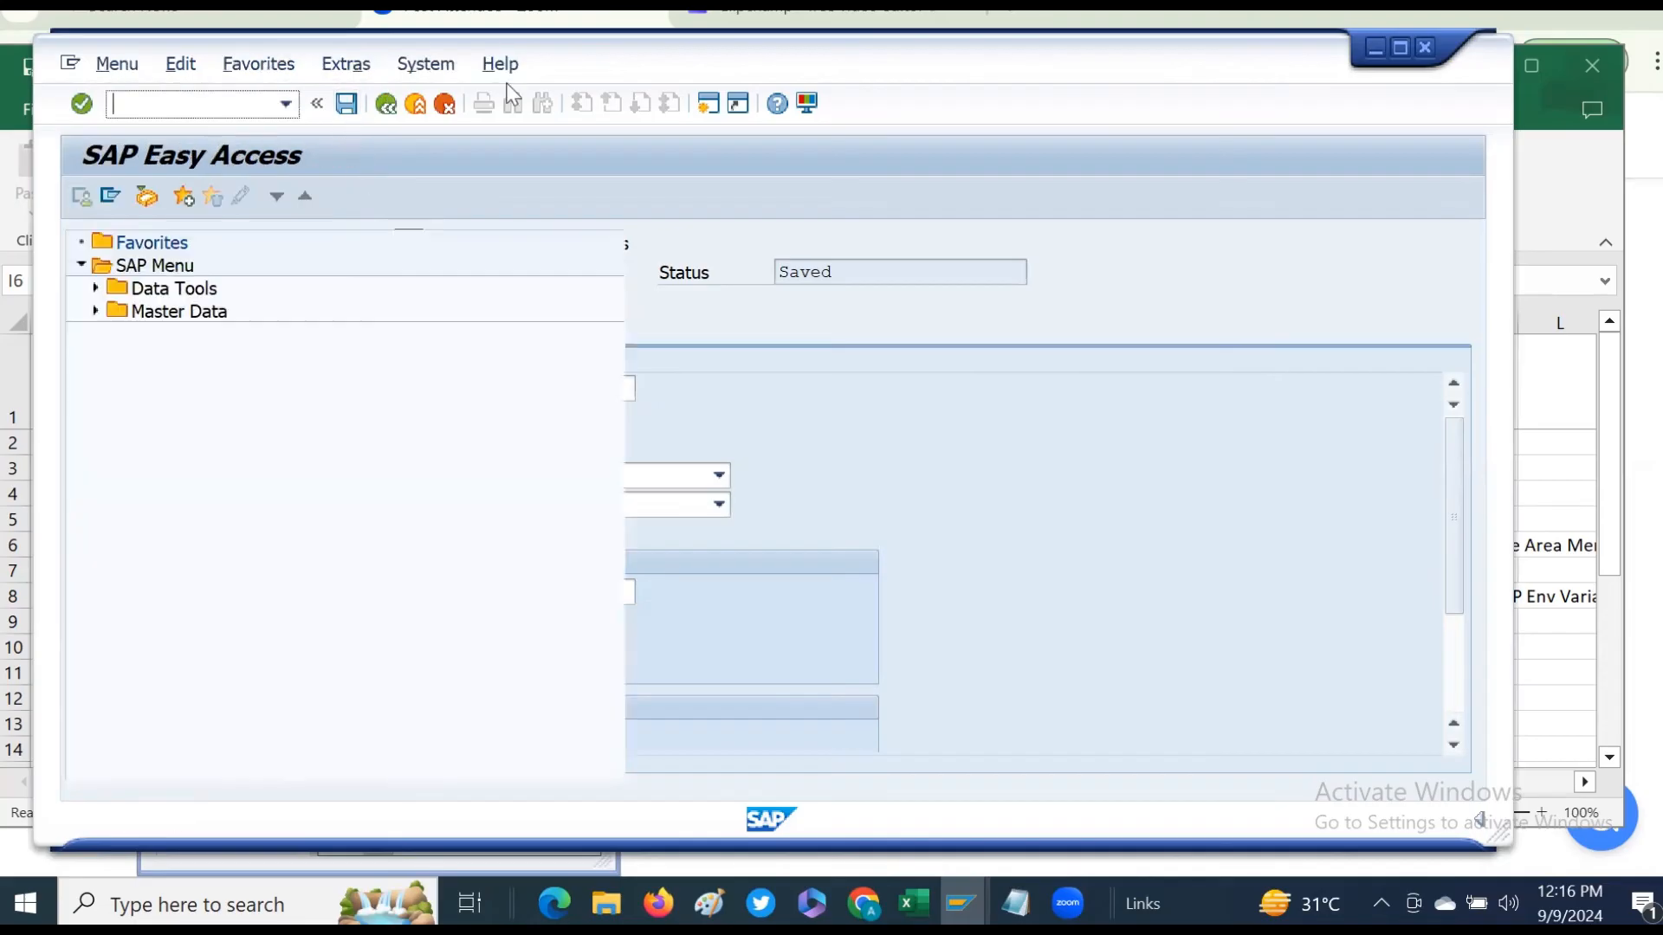
- Redisplay the SAP menu, then log off by closing the SAP window and confirming
left_click(130, 65)
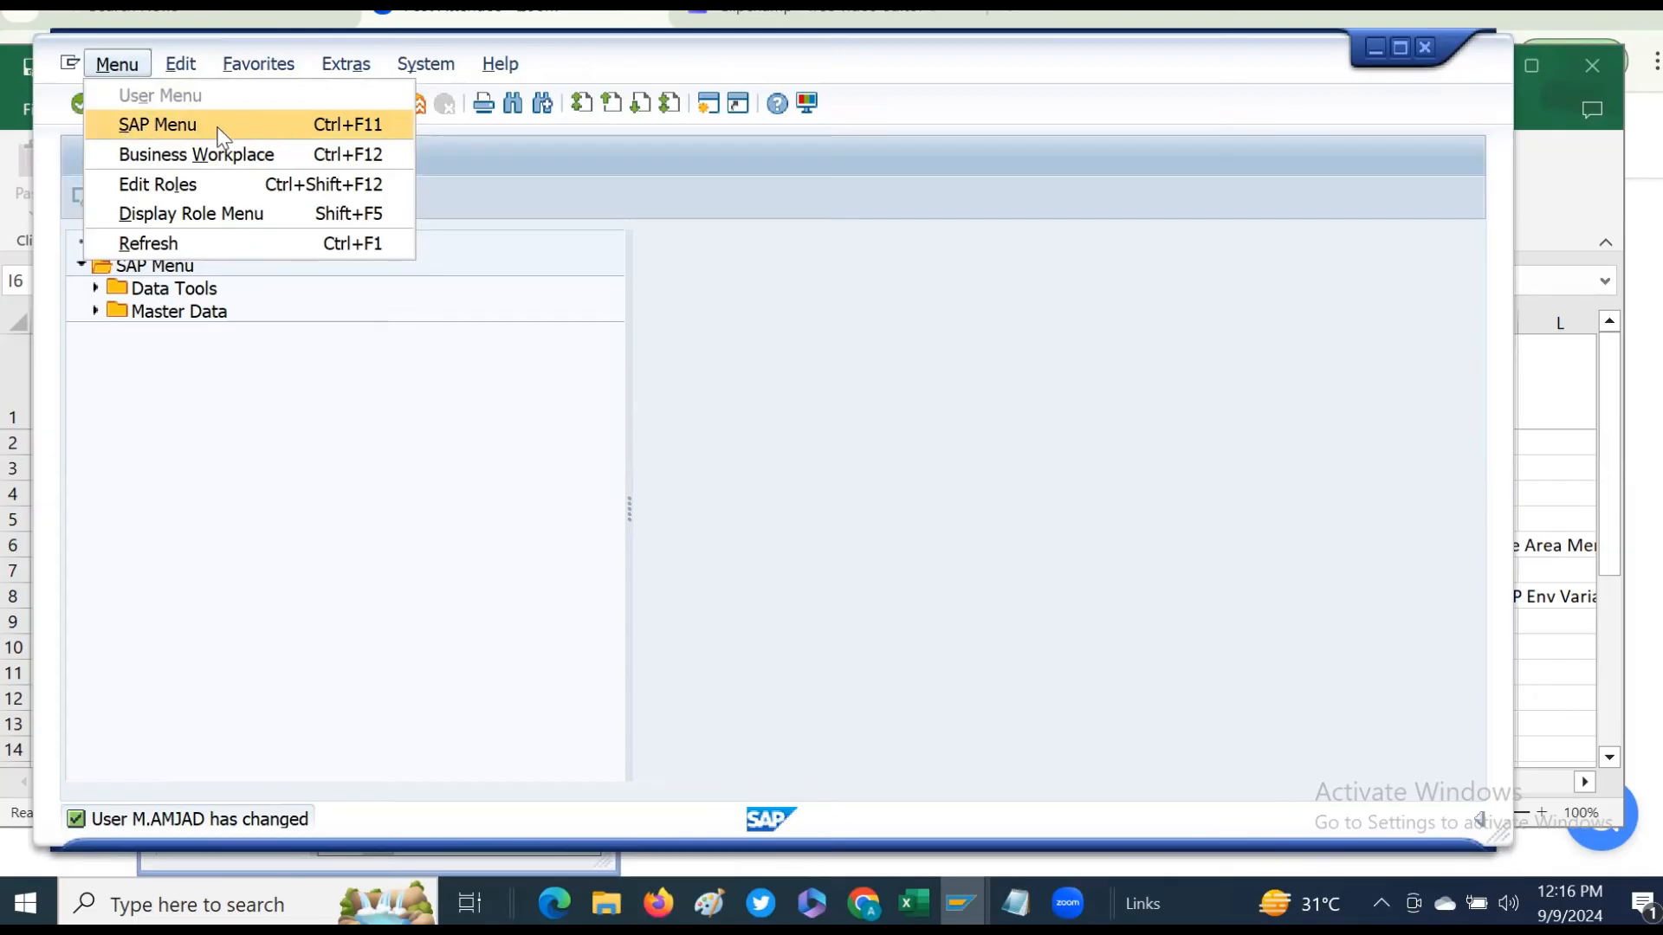
left_click(168, 127)
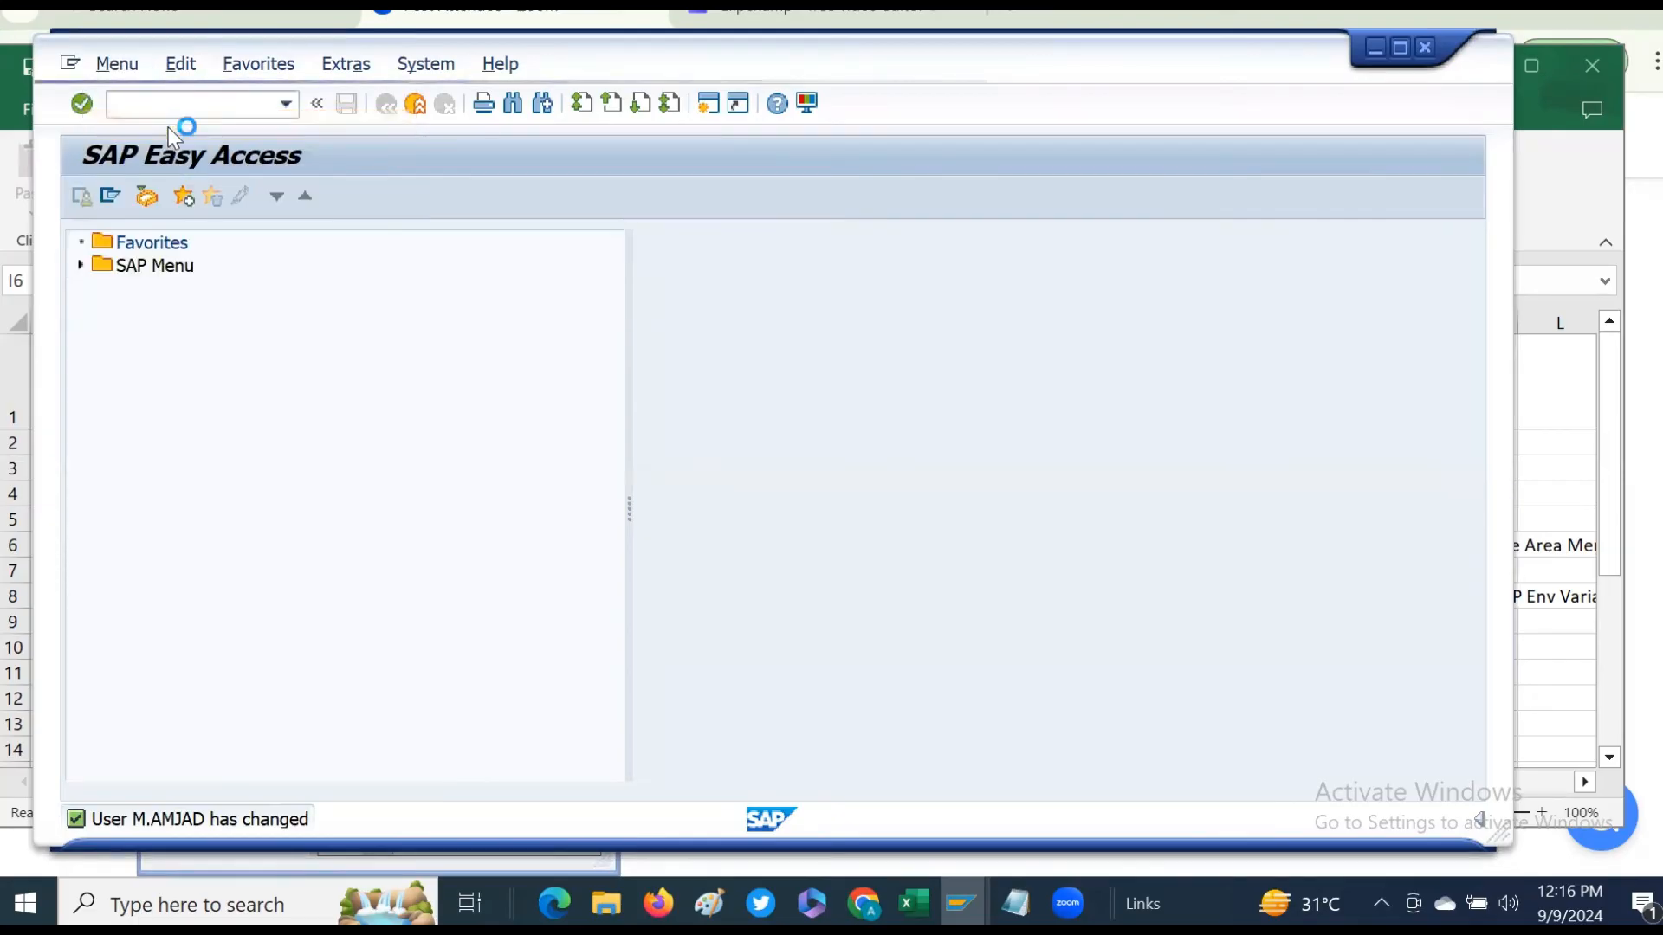
left_click(1425, 45)
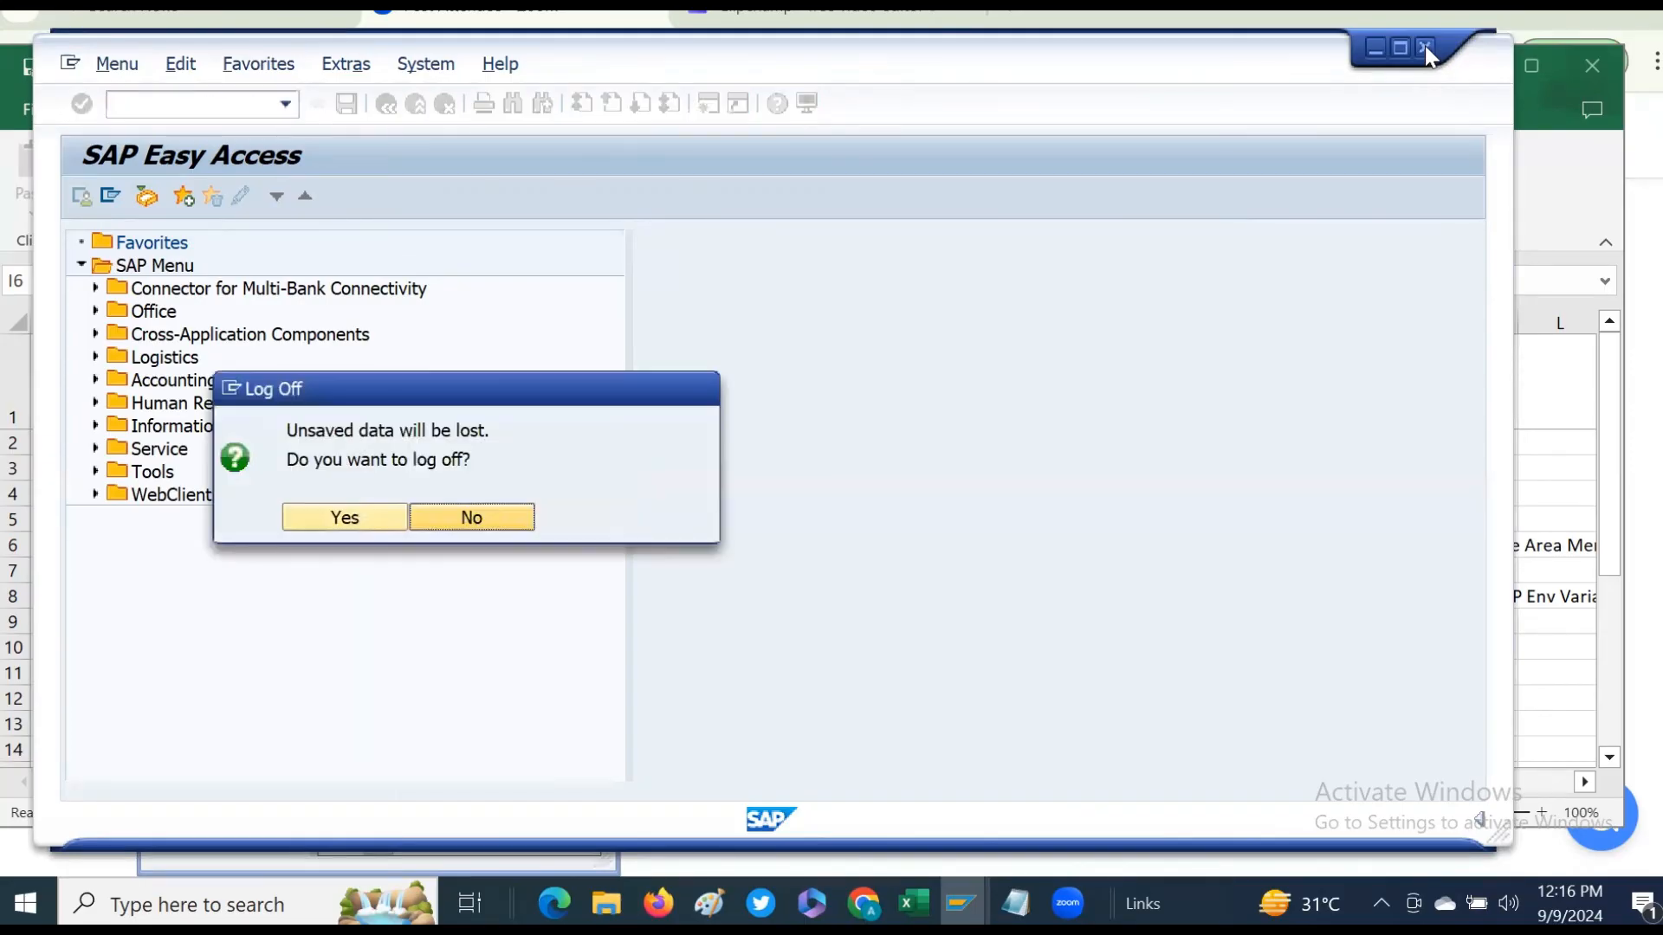
left_click(347, 518)
left_click(730, 543)
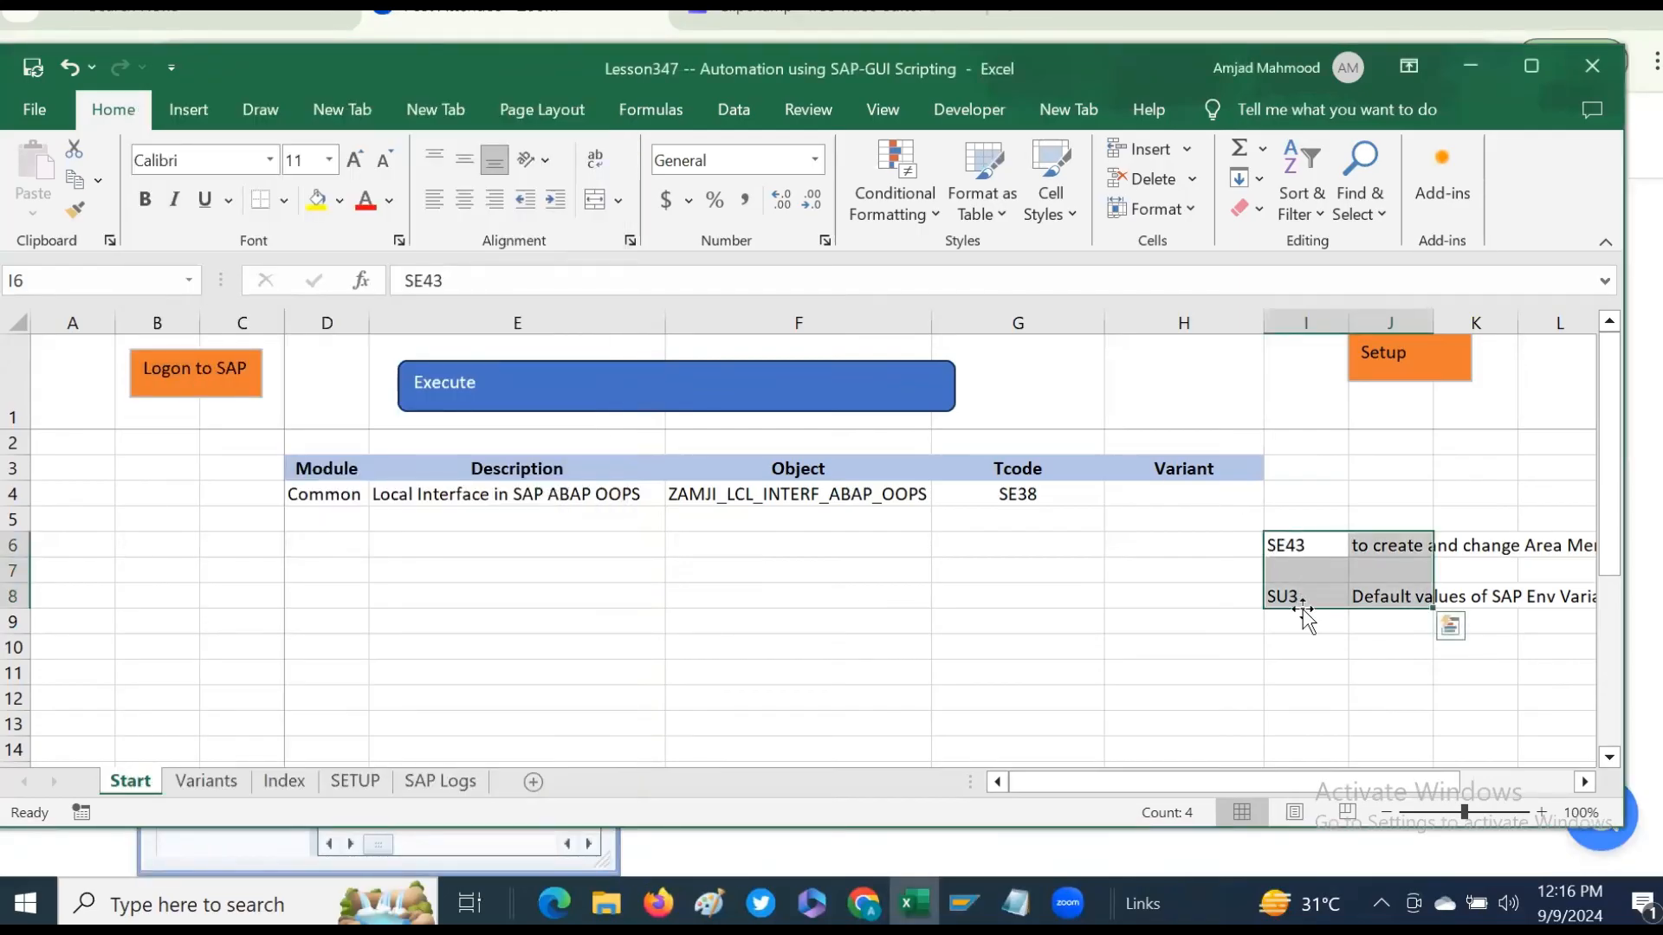
- Review the SE43 and SU3 notes in the workbook's columns I and J
left_click_drag(1283, 547, 1293, 599)
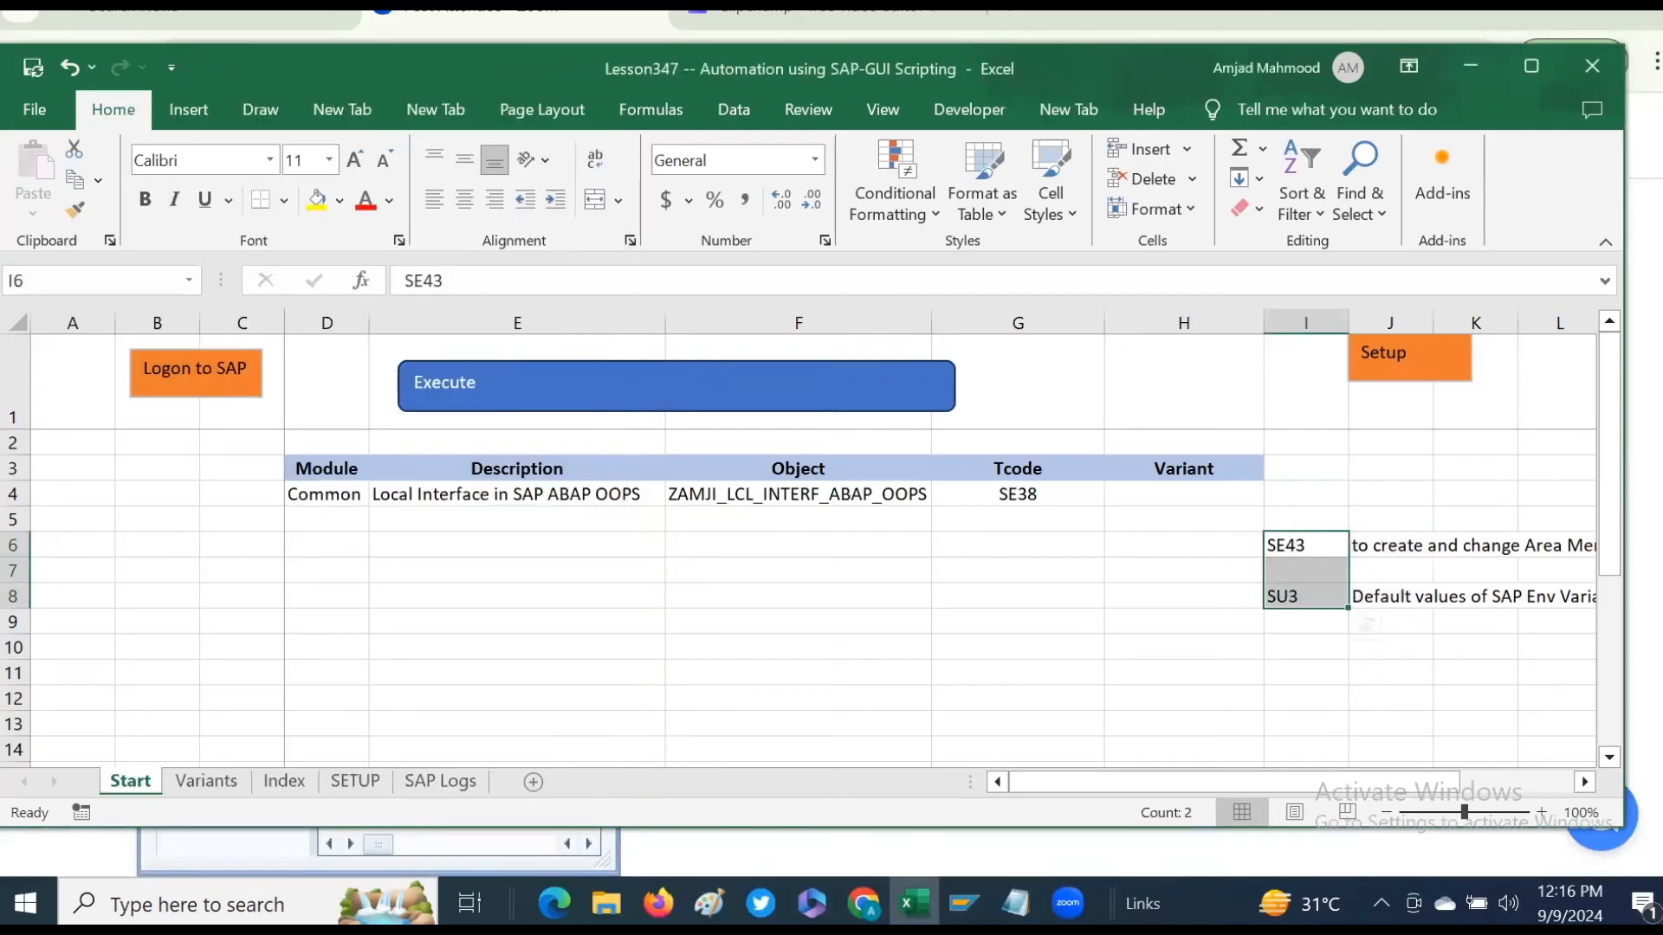
left_click(1584, 782)
left_click(1584, 782)
left_click(1584, 782)
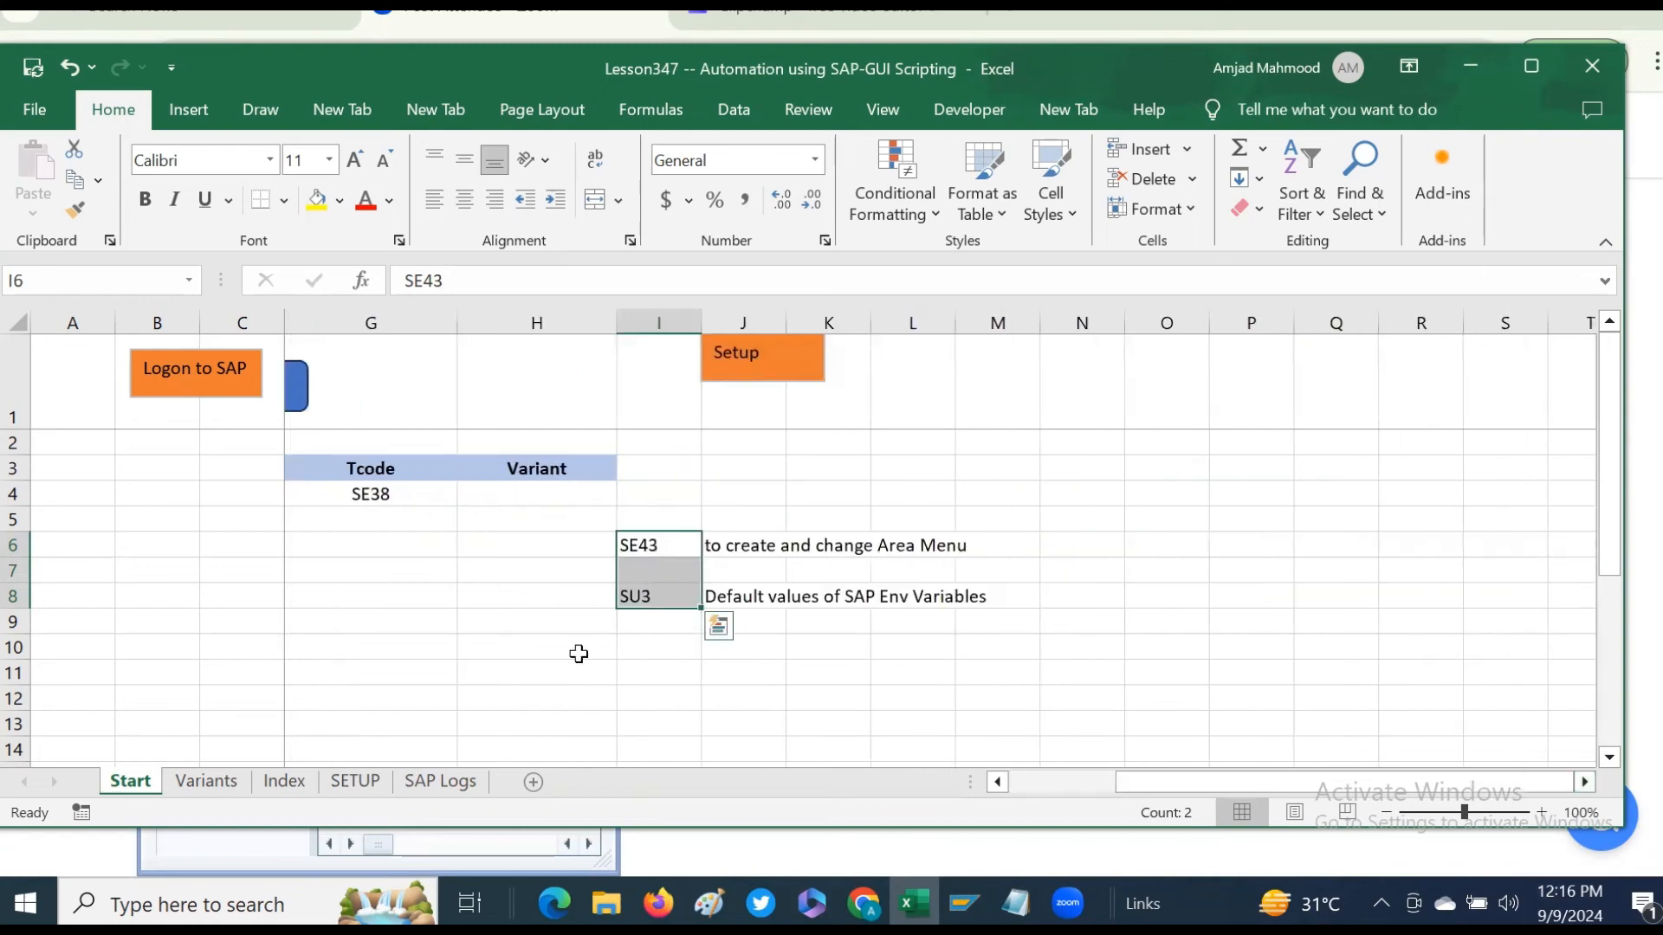
left_click(693, 543)
left_click_drag(973, 548, 972, 594)
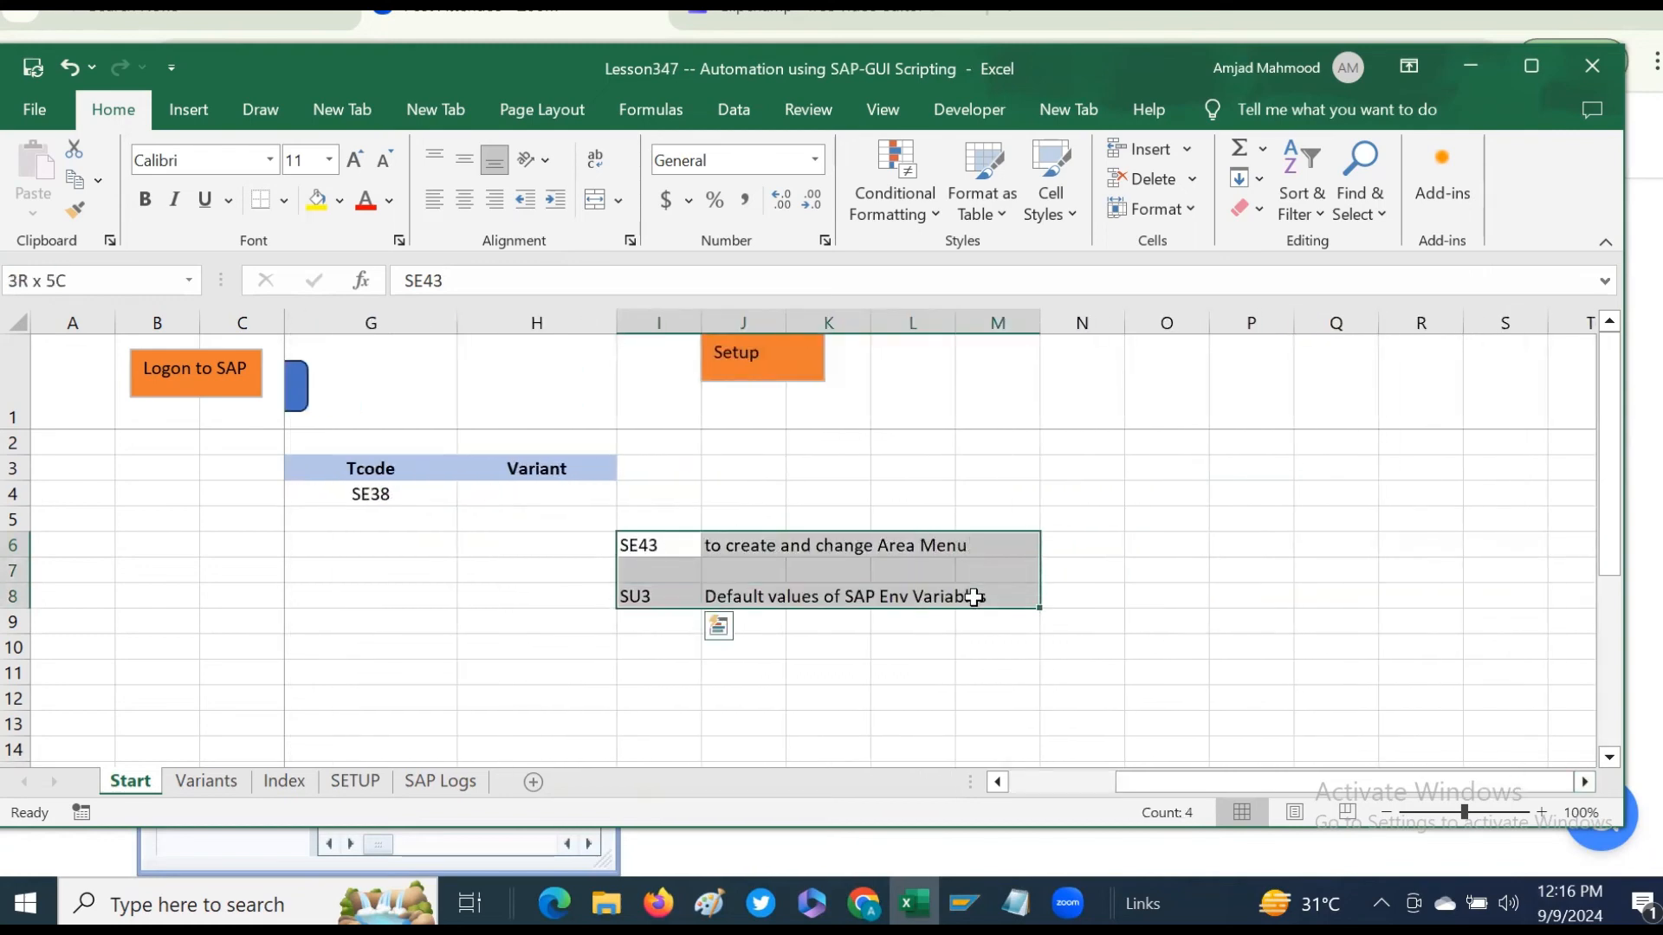
left_click(658, 597)
left_click(658, 597)
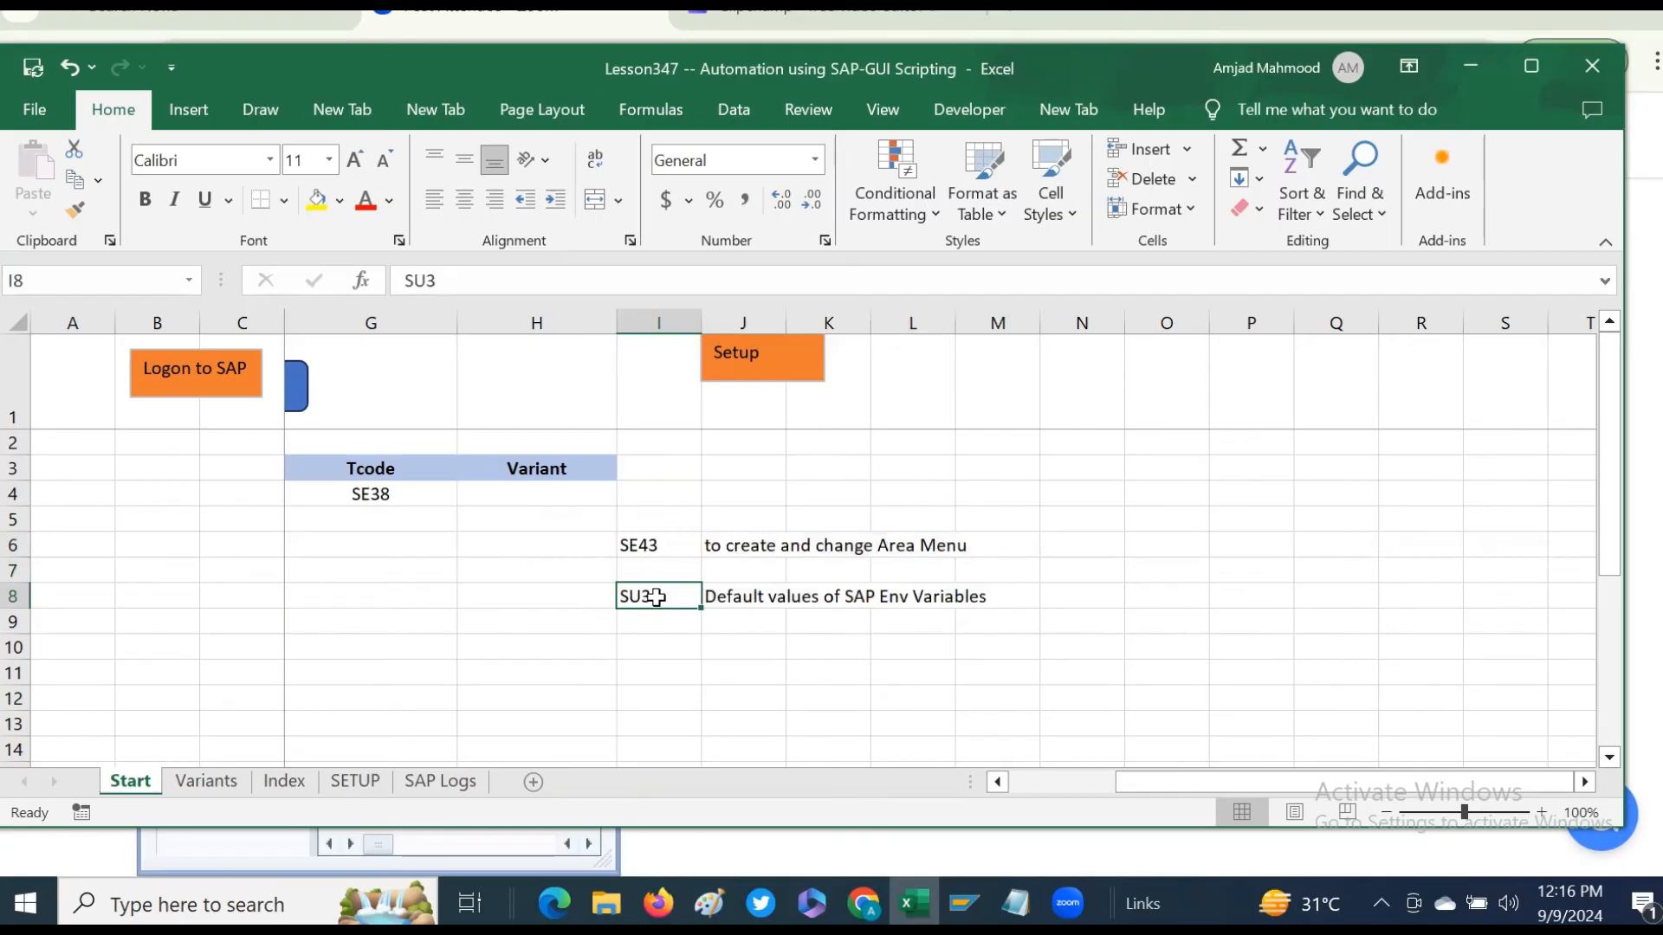
left_click(645, 545)
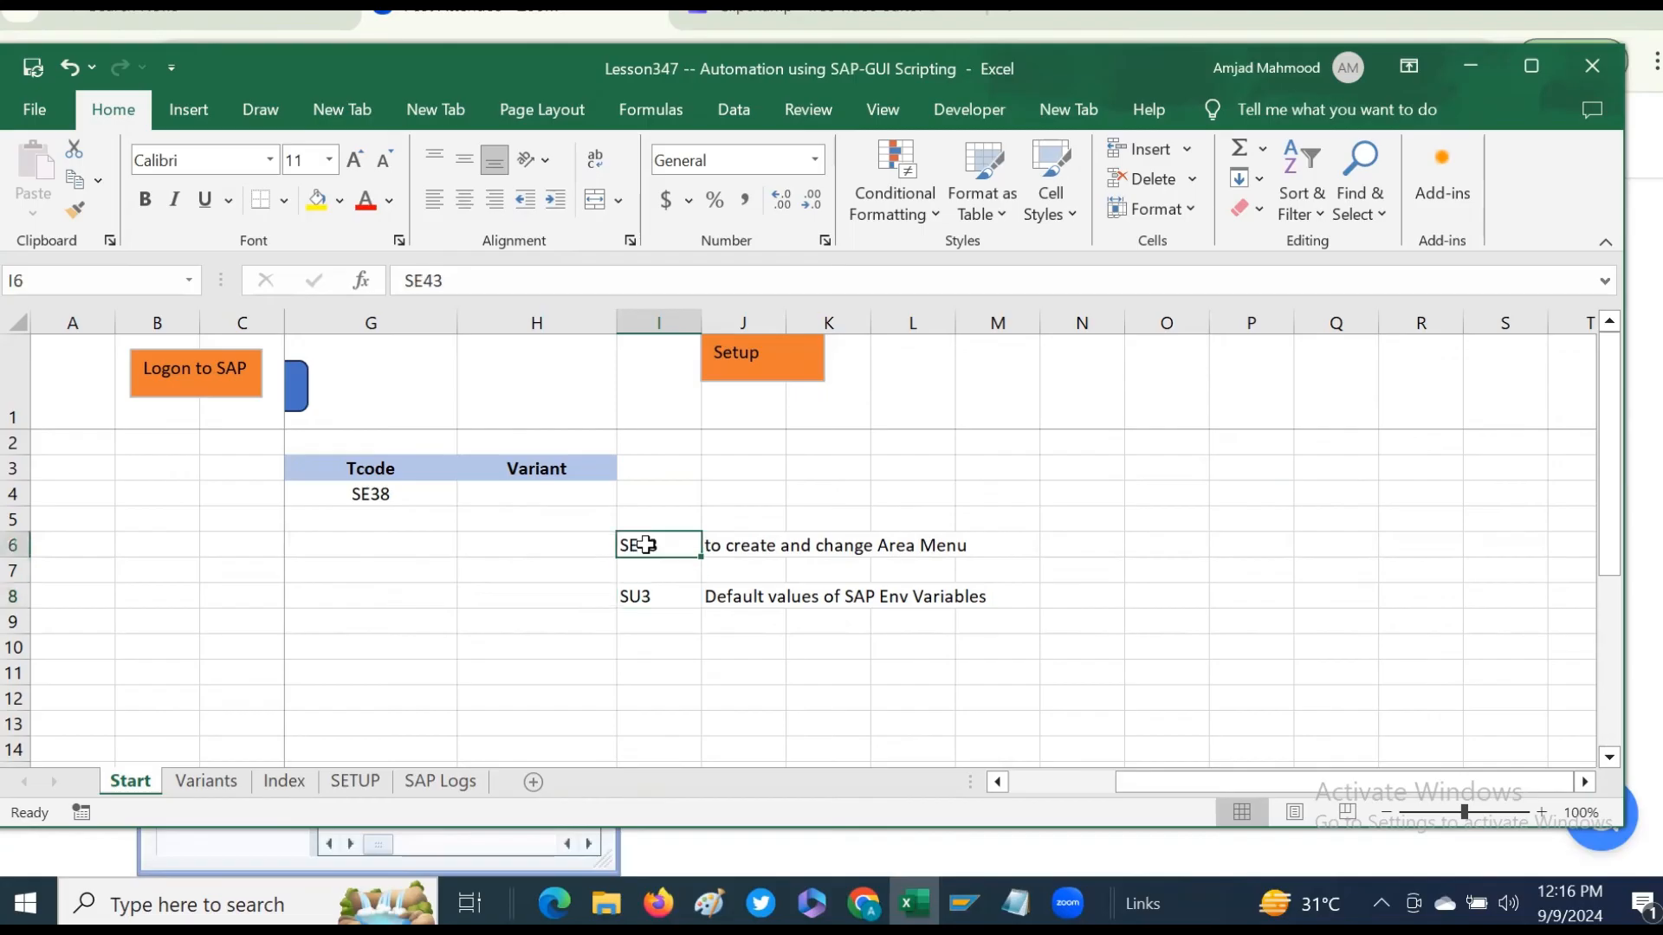
left_click(660, 595)
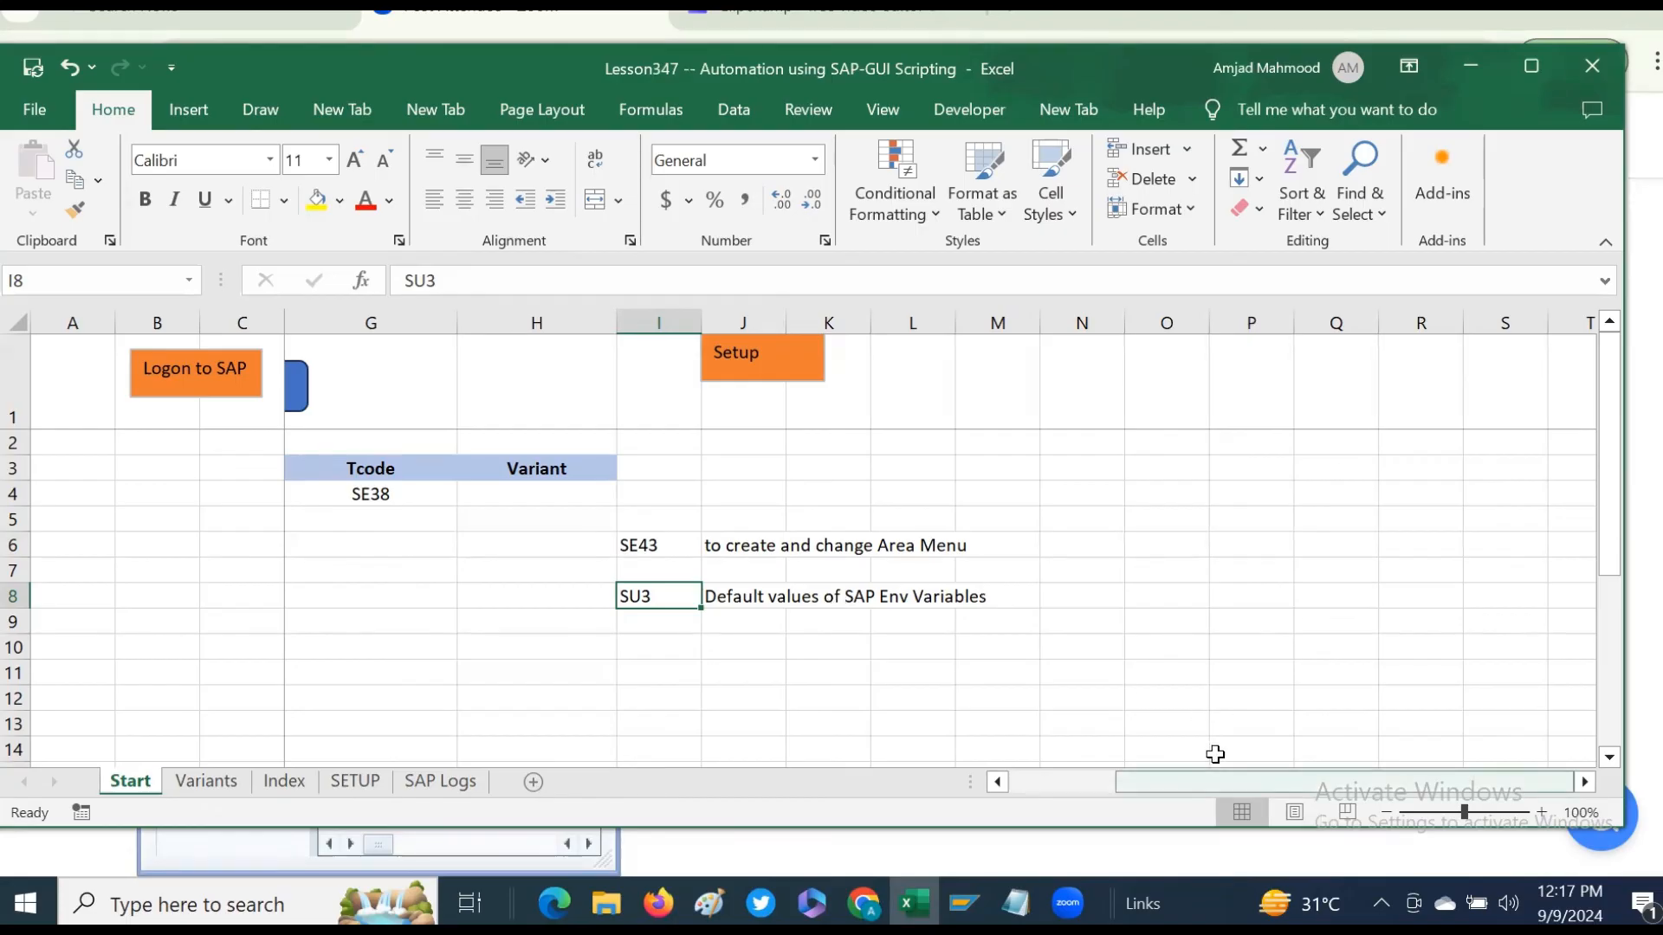
scroll(1215, 754, "left", 3)
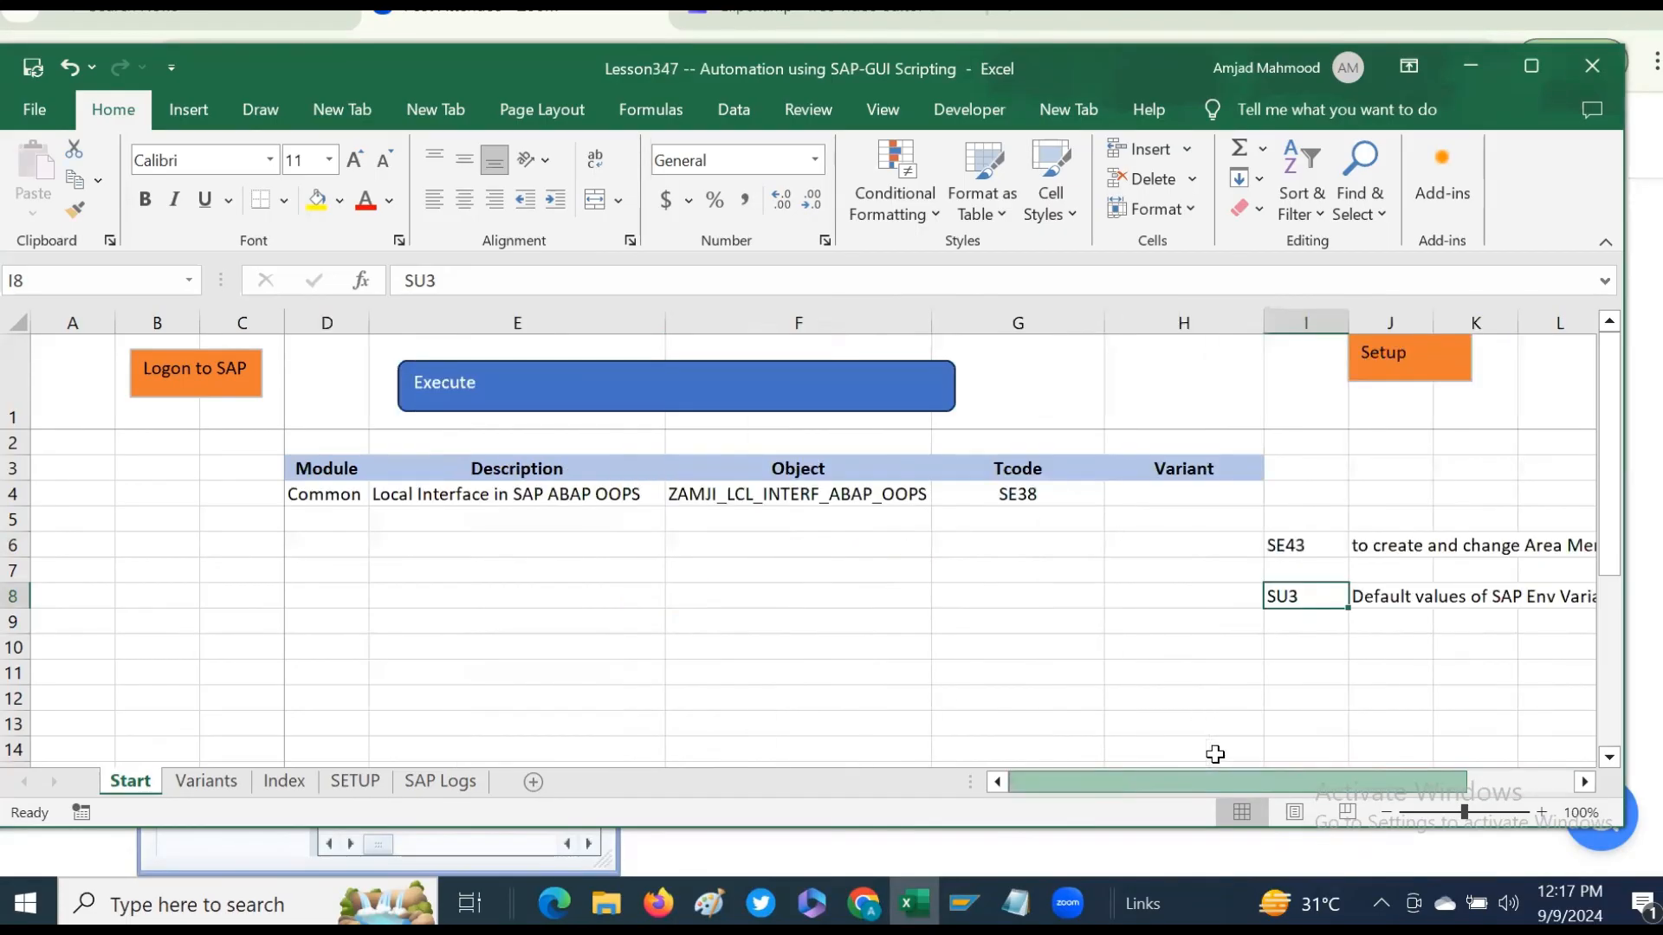
- Log on to SAP from the workbook and log off again
left_click(185, 381)
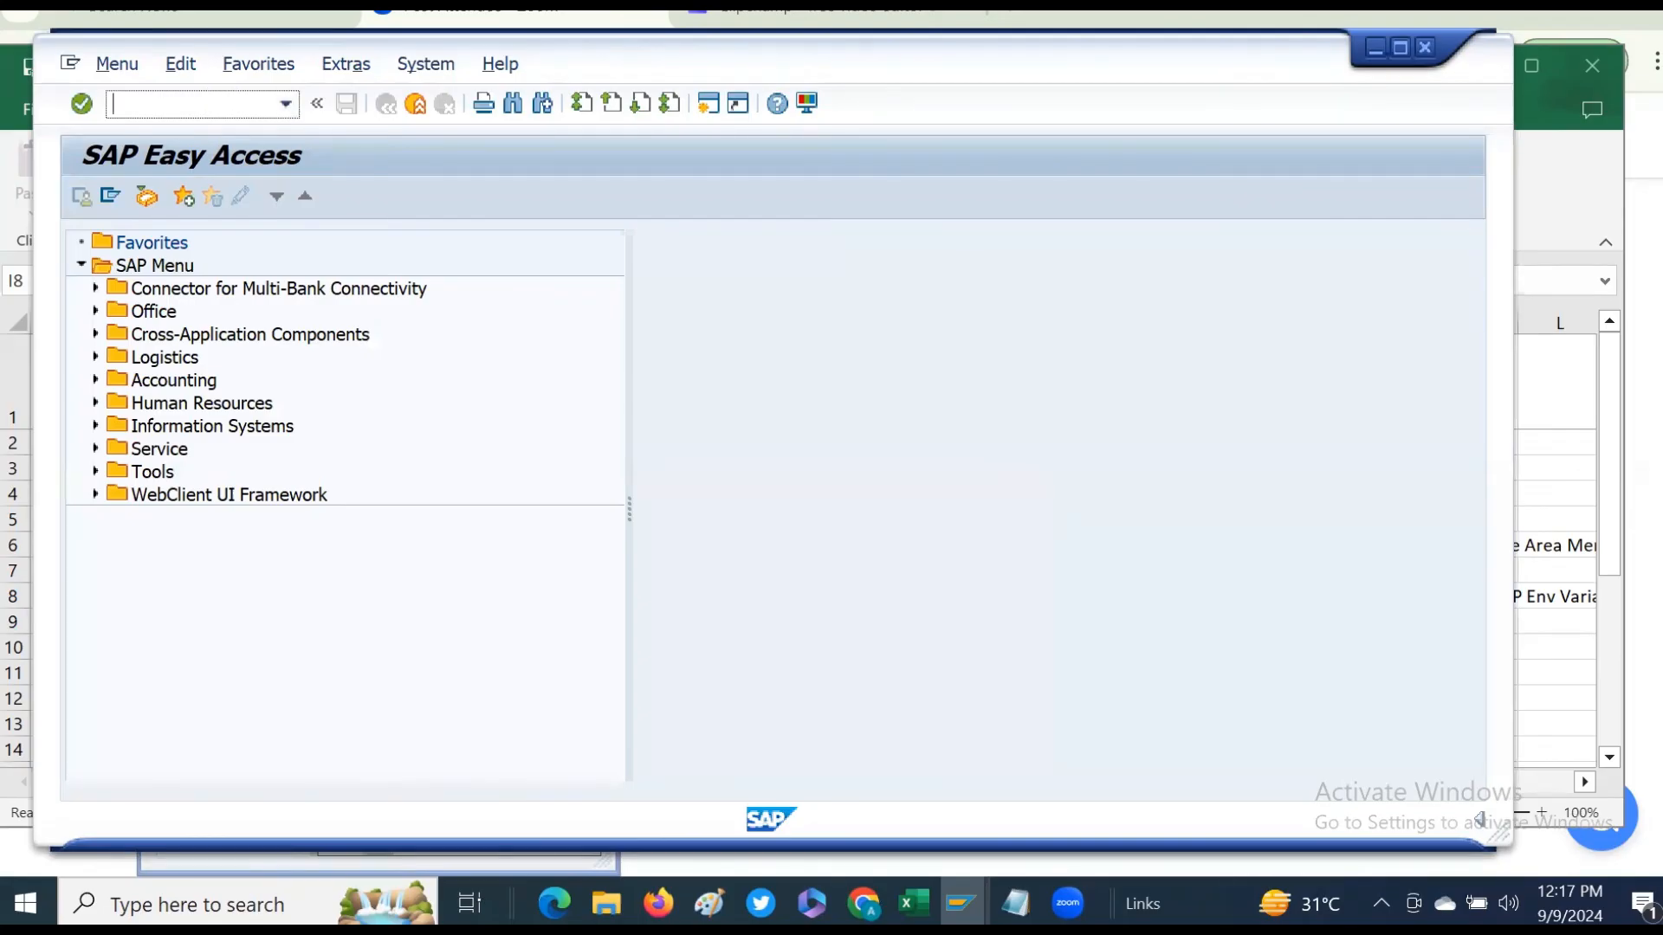
left_click(1425, 49)
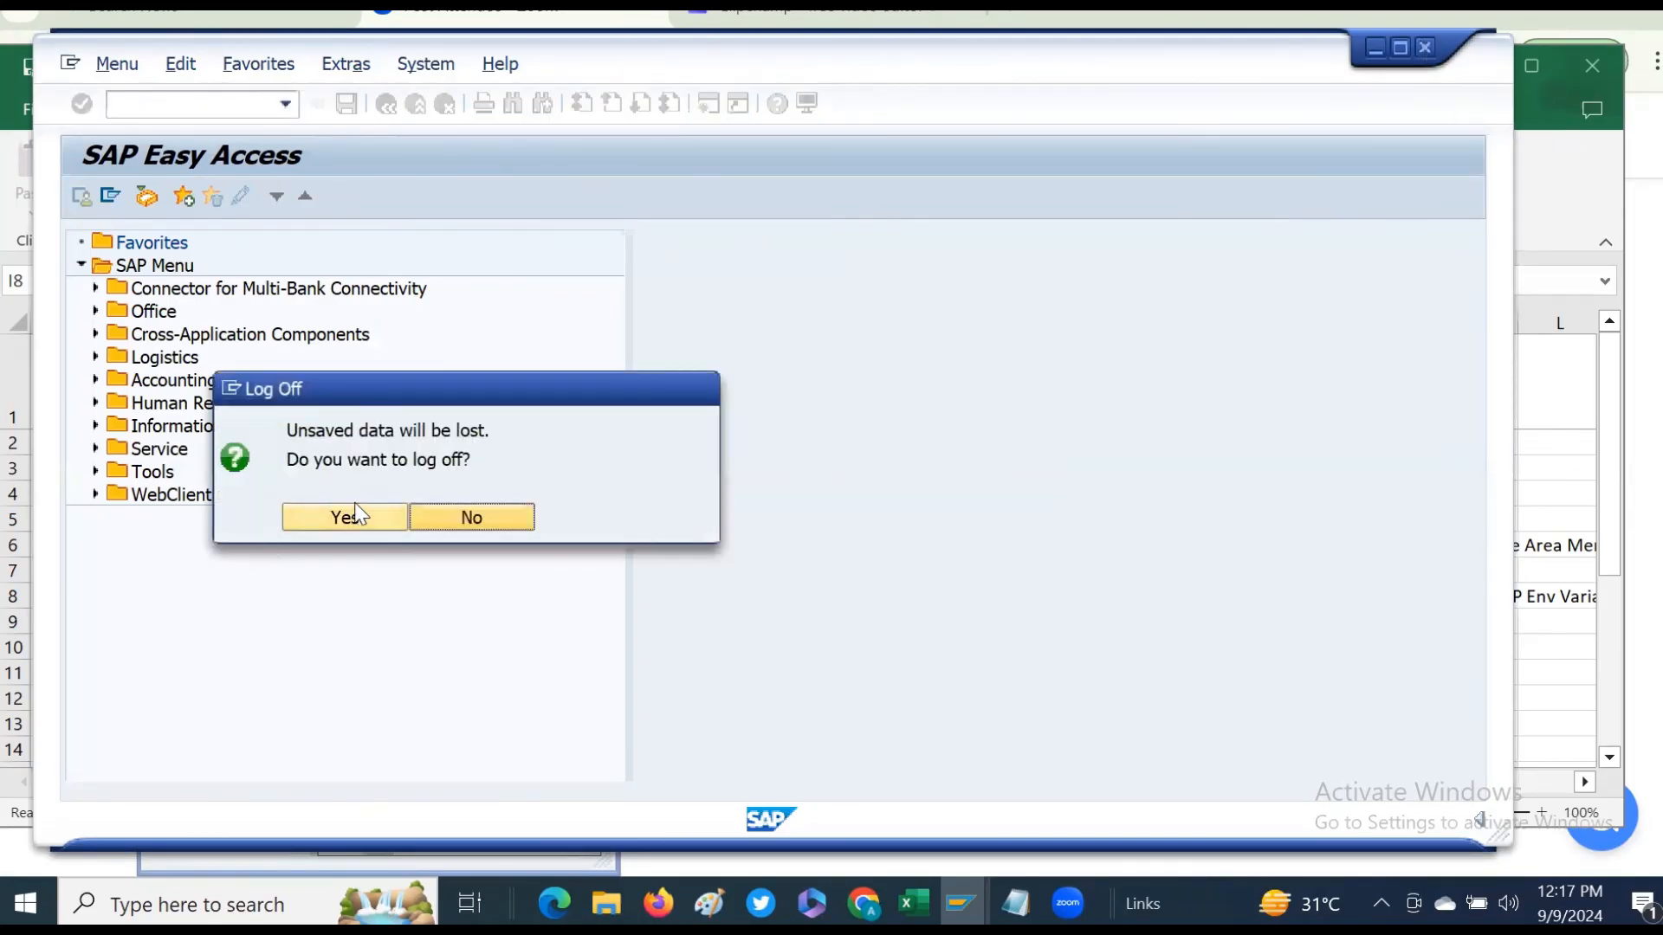
left_click(345, 516)
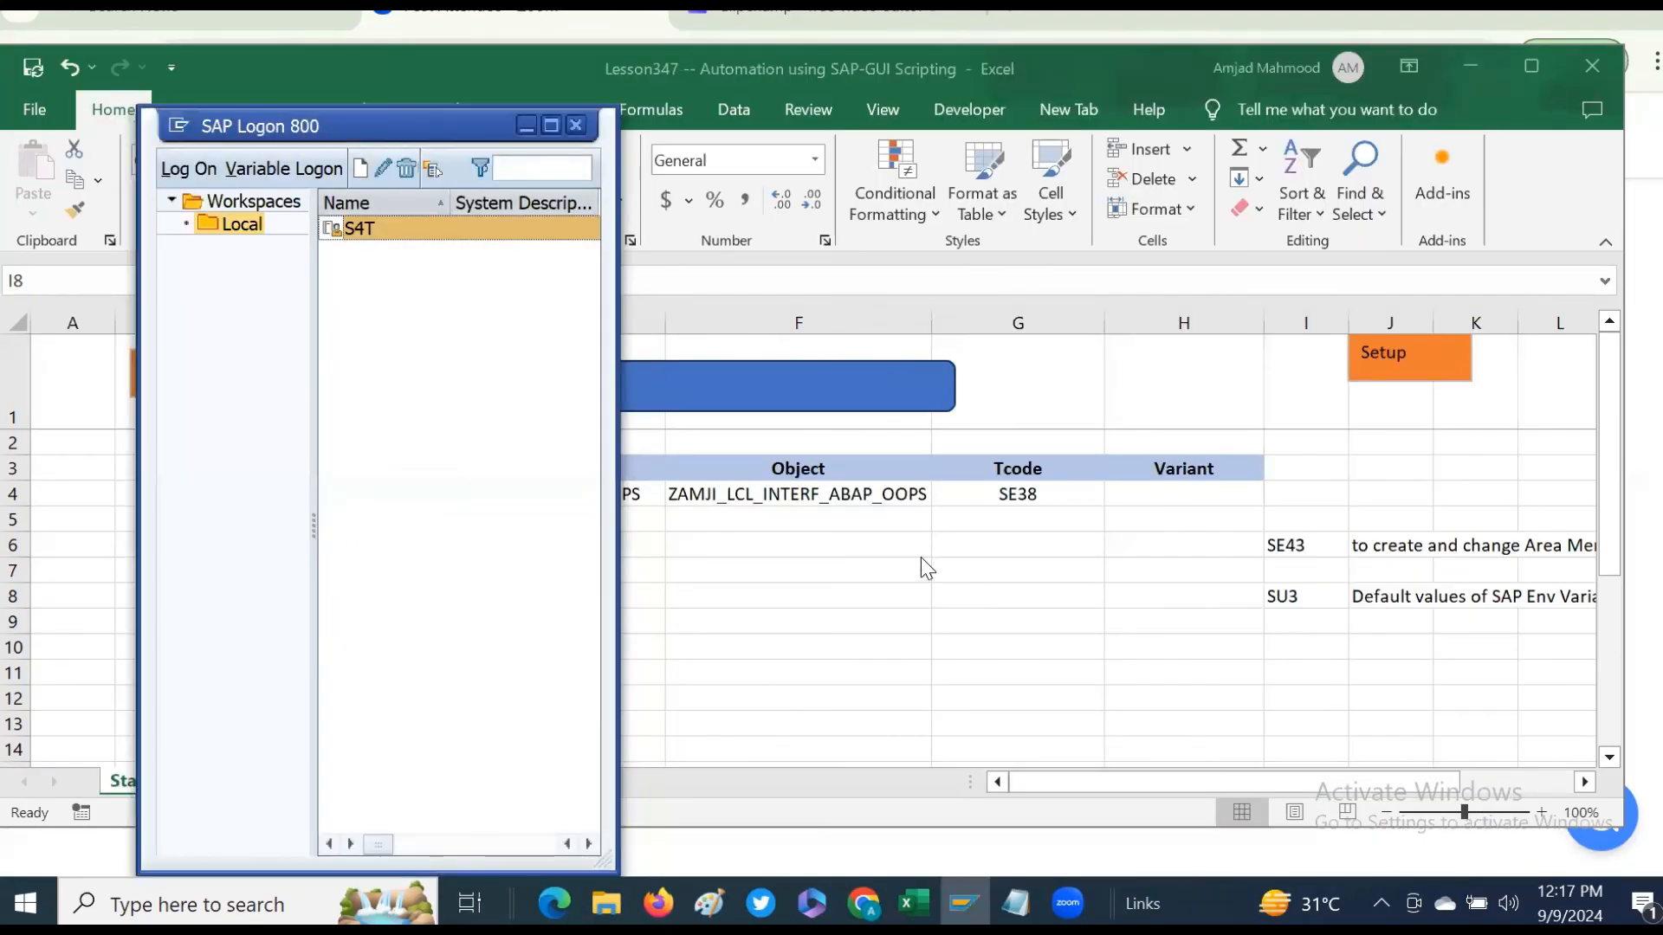
left_click_drag(1307, 546, 1376, 584)
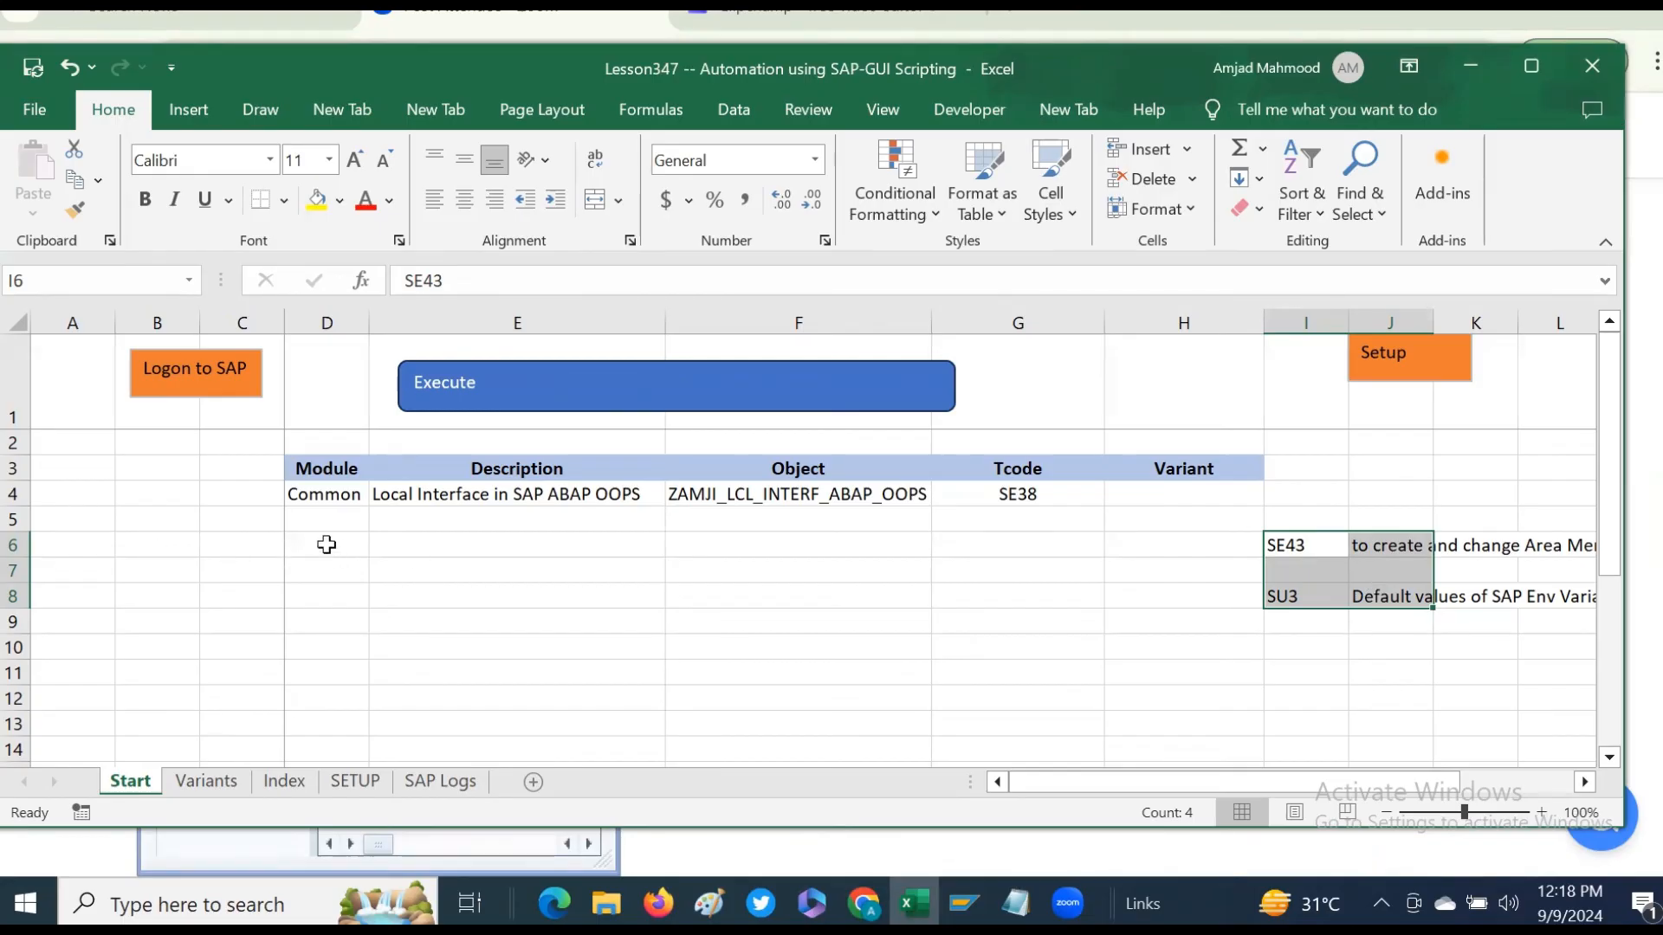
left_click(325, 544)
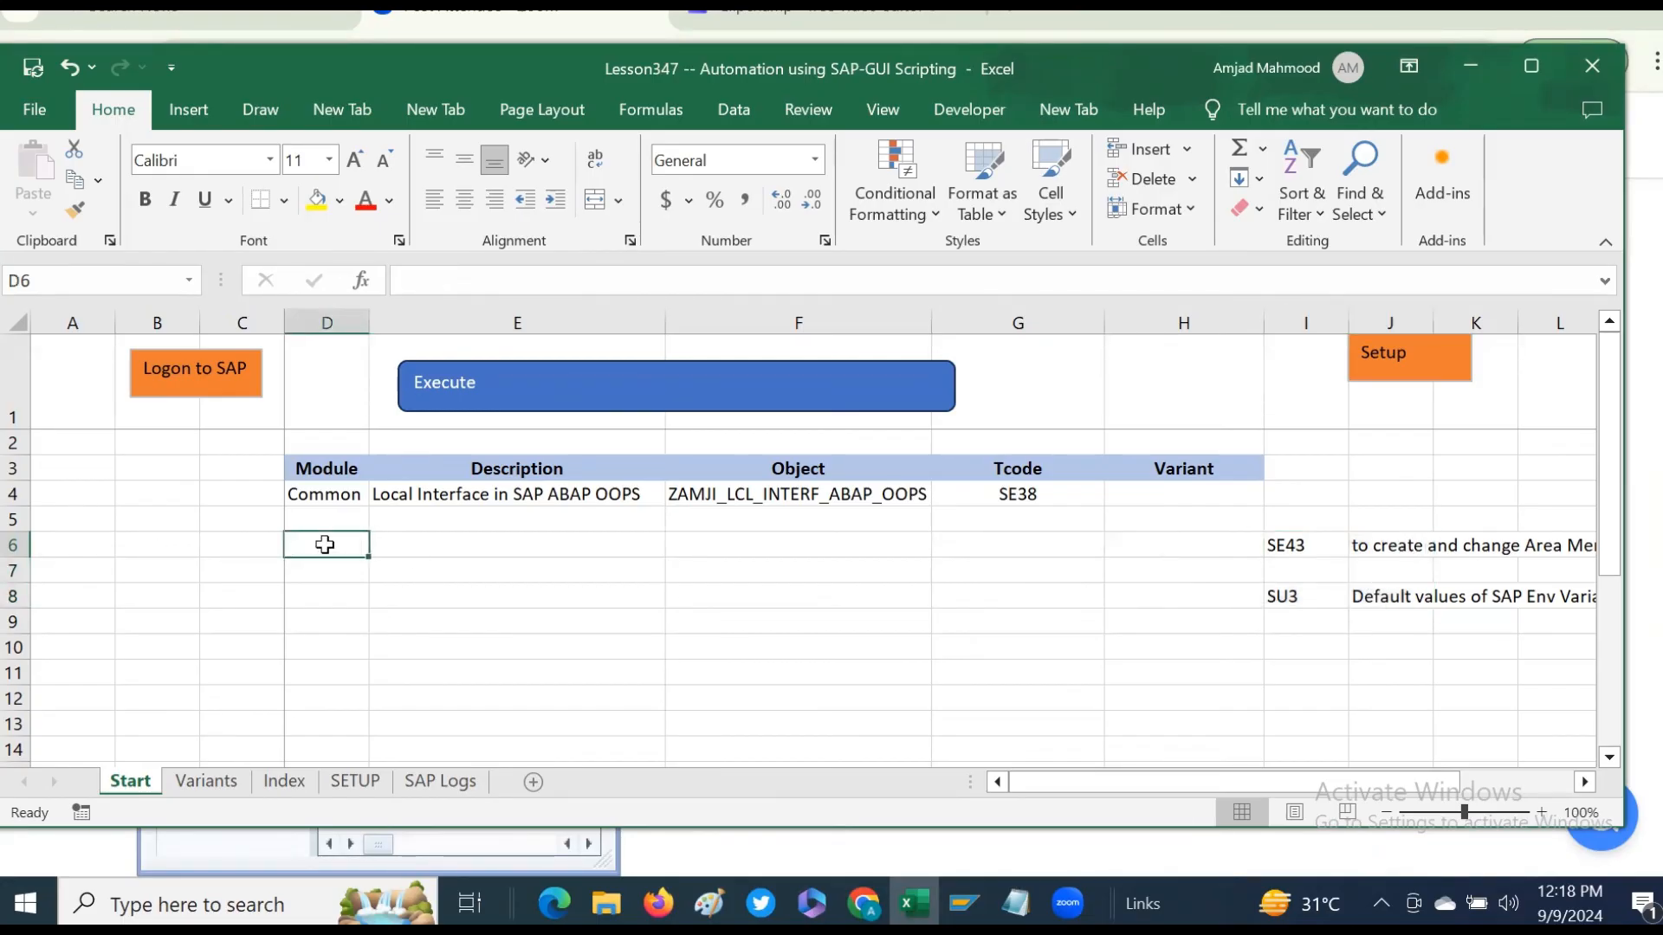
left_click_drag(326, 544, 1377, 594)
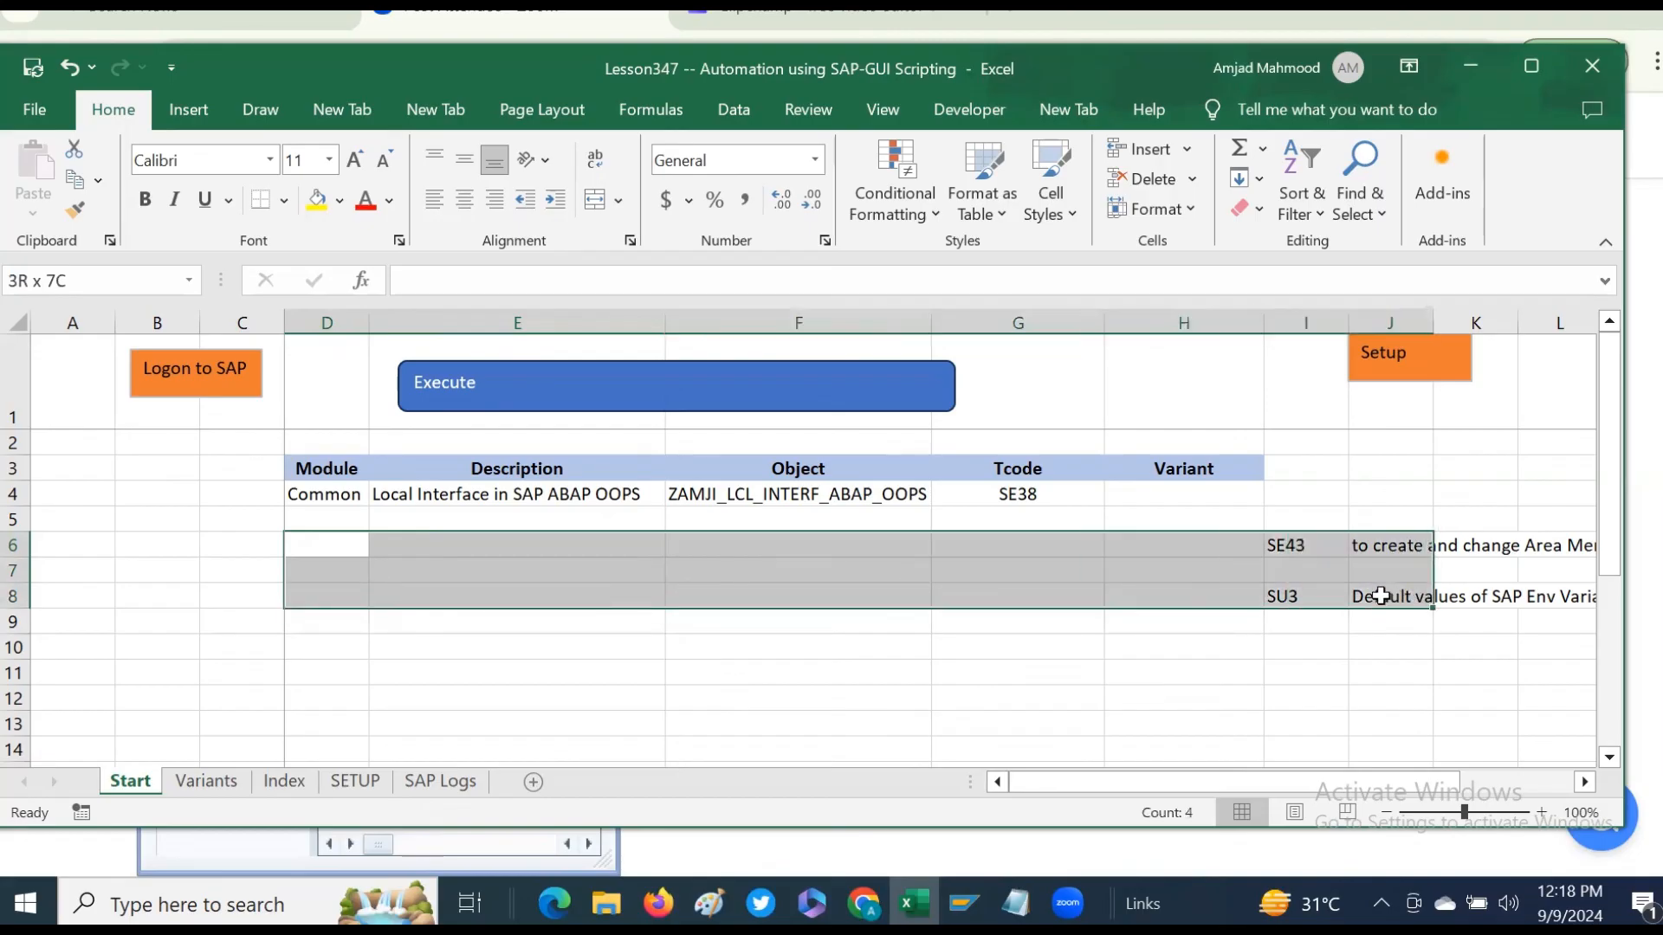
left_click(1299, 544)
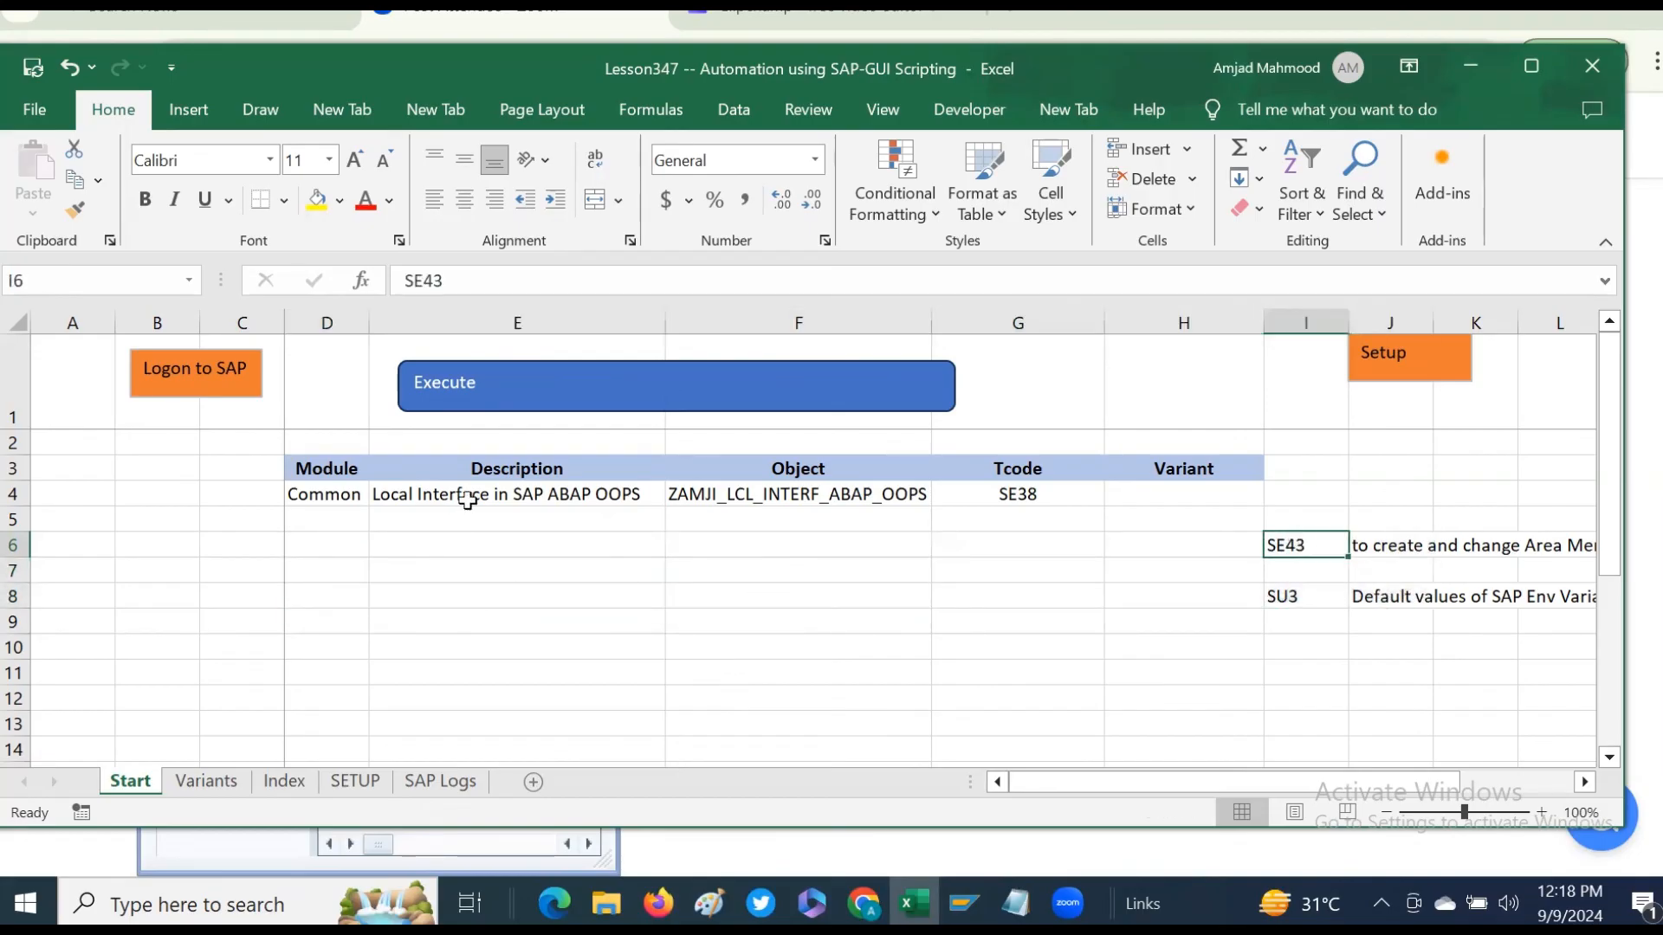